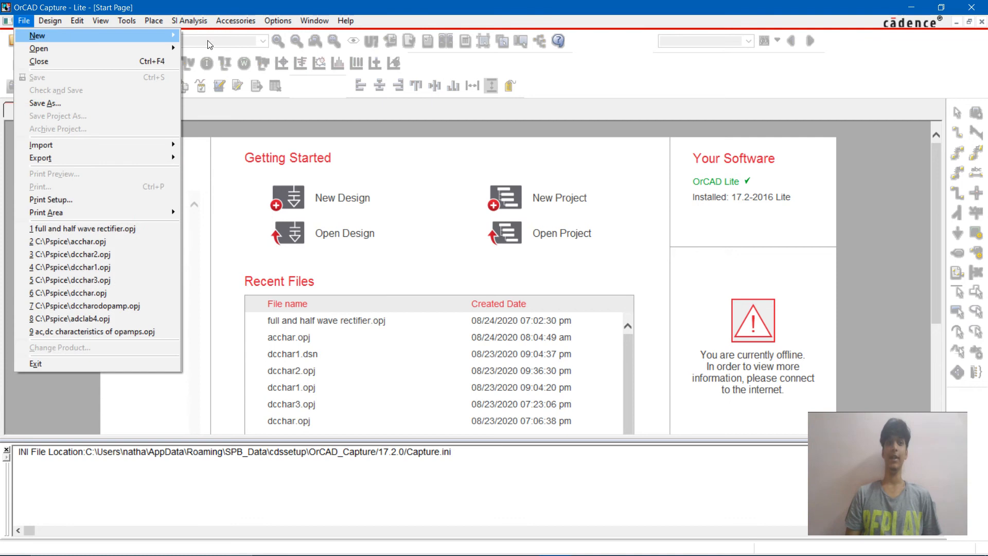
Step: Create a blank PSpice Analog or Mixed A/D project named "fulland halfwaverecti" in C:\Pspice
{"action": "mouse_move", "coordinate": [37, 35]}
{"action": "left_click", "coordinate": [240, 34]}
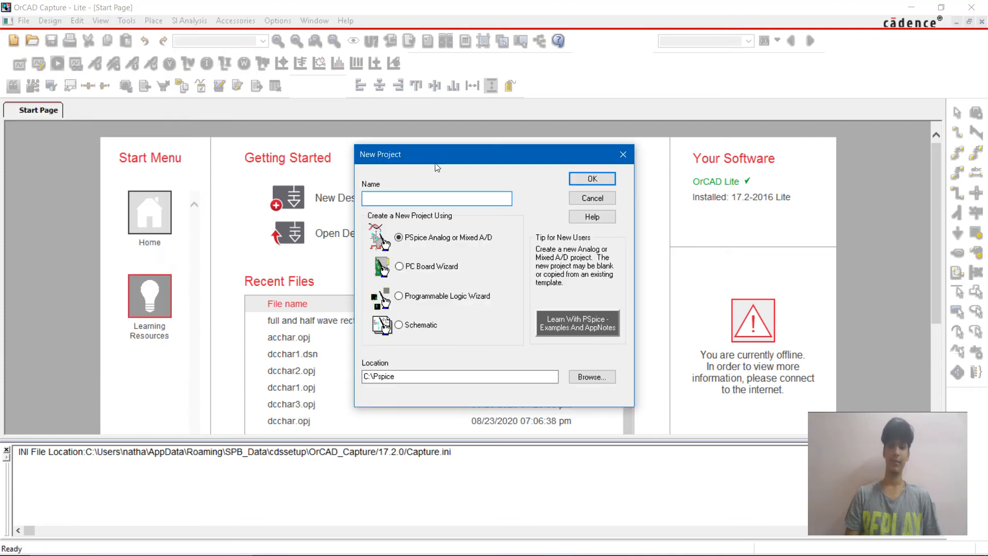
{"action": "type", "text": "fullw"}
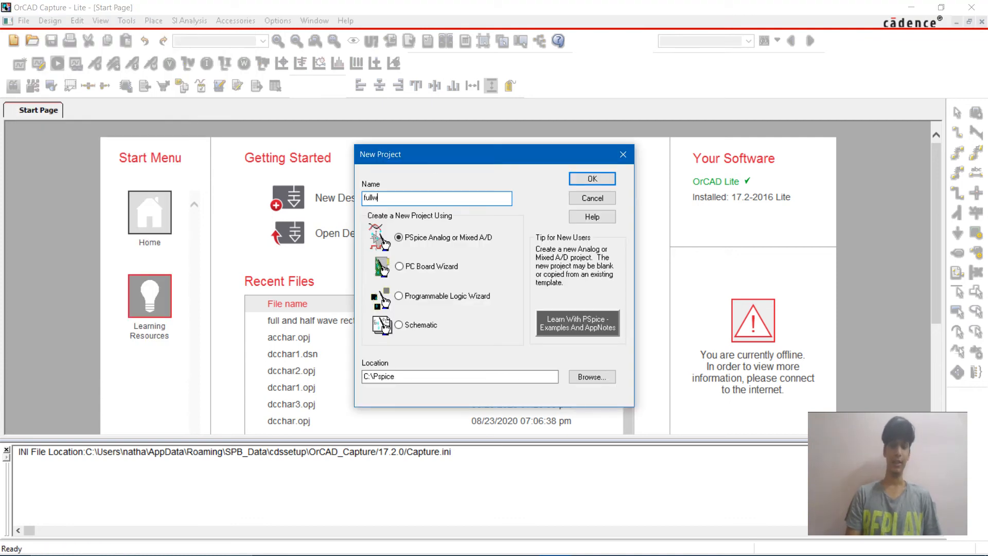
{"action": "type", "text": "averecti"}
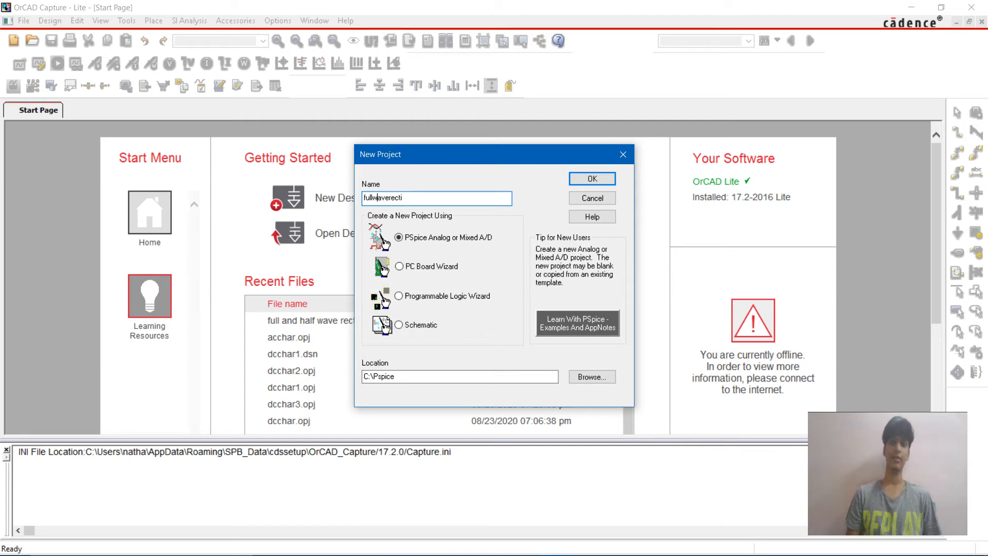
{"action": "type", "text": "and half"}
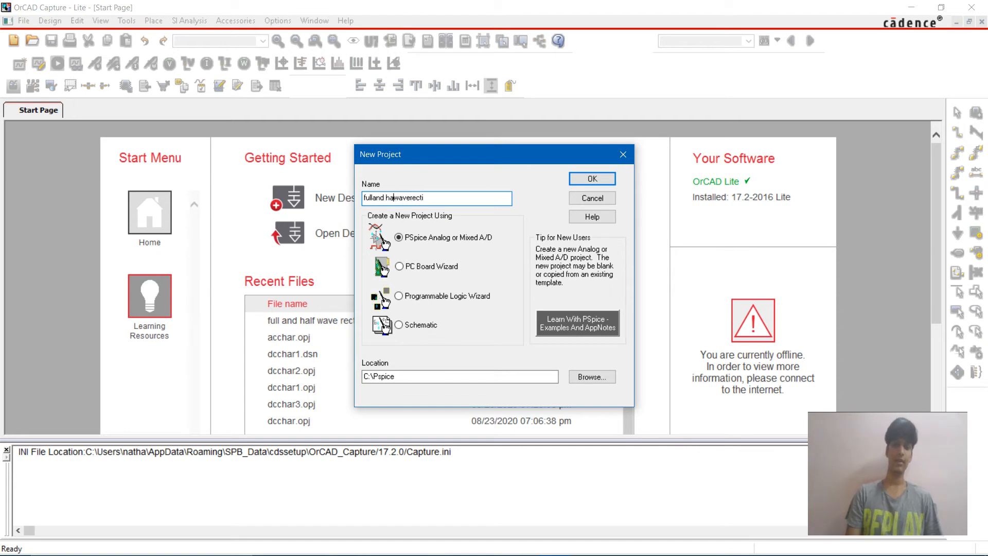
{"action": "left_click", "coordinate": [605, 179]}
{"action": "left_click", "coordinate": [359, 303]}
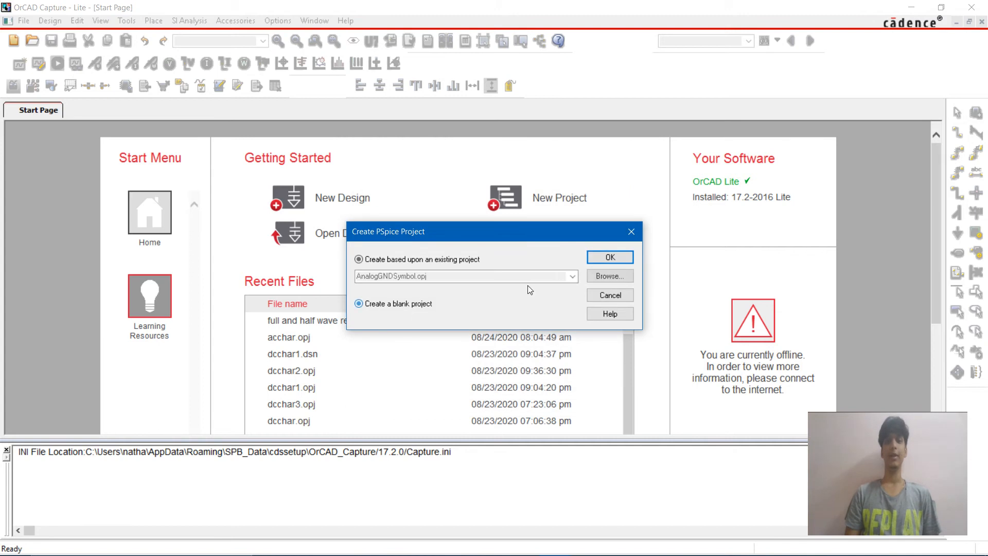
{"action": "left_click", "coordinate": [611, 257]}
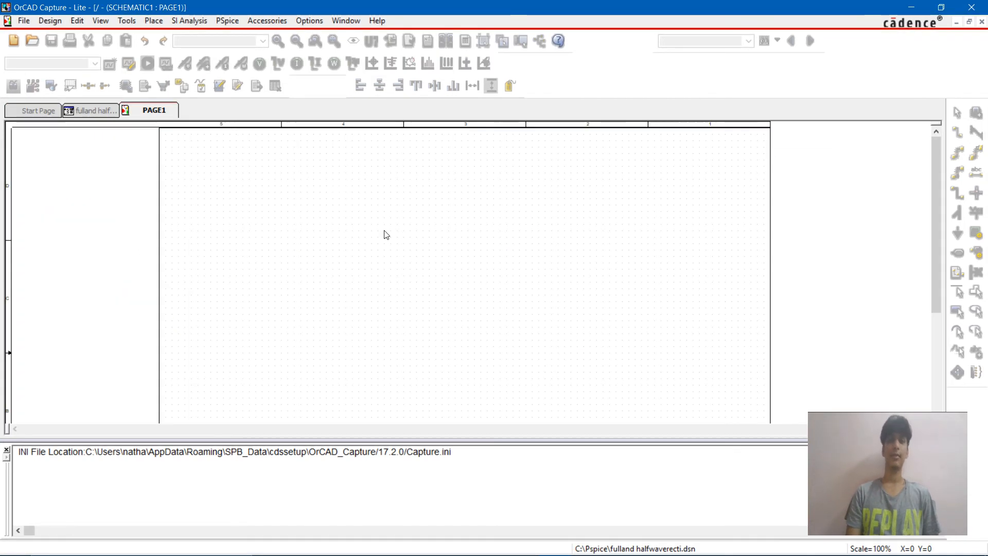
Step: Place two D1N4001 diodes on the schematic page, the second one below and to the right of the first
{"action": "left_click", "coordinate": [386, 234]}
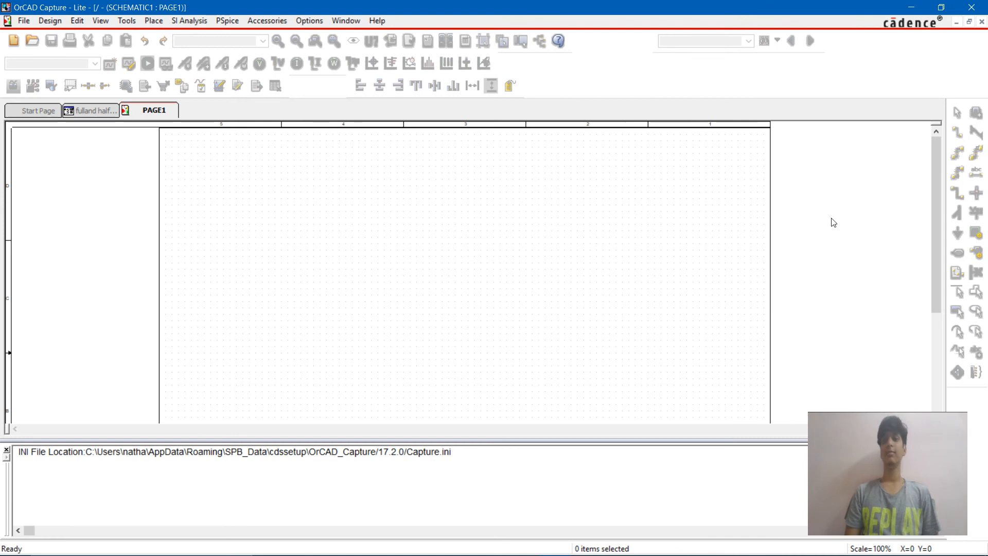
{"action": "key", "text": "p"}
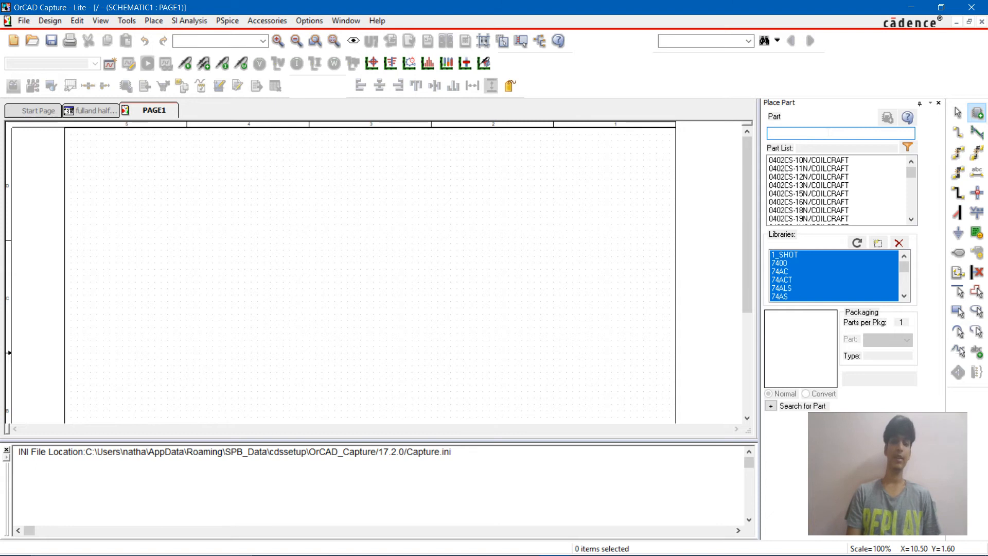
{"action": "type", "text": "d1n"}
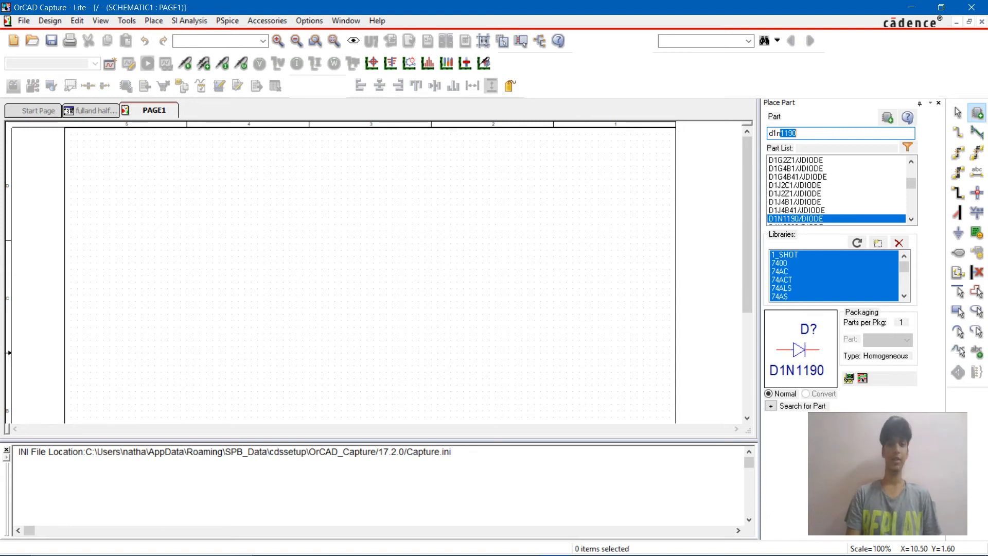
{"action": "type", "text": "400"}
{"action": "key", "text": "Return"}
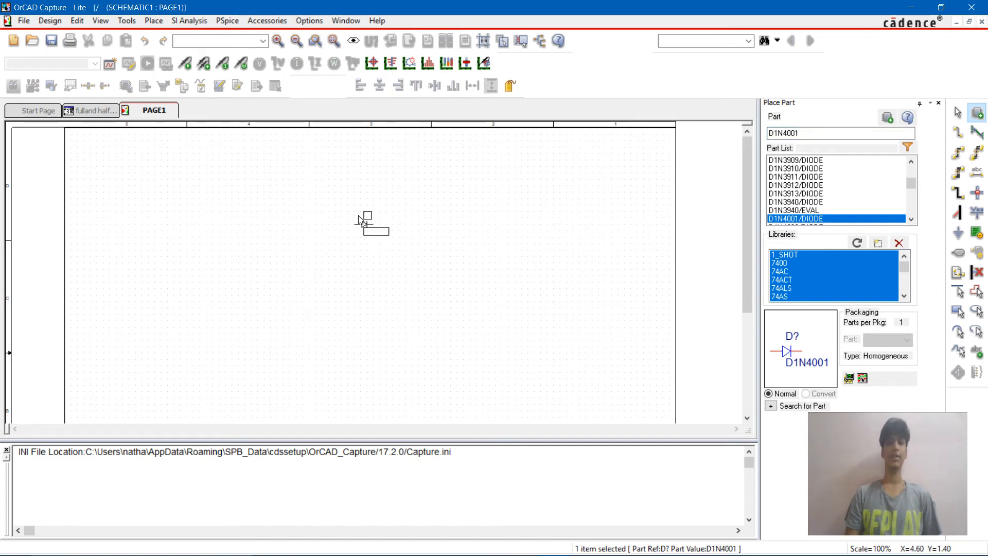
{"action": "key", "text": "Escape"}
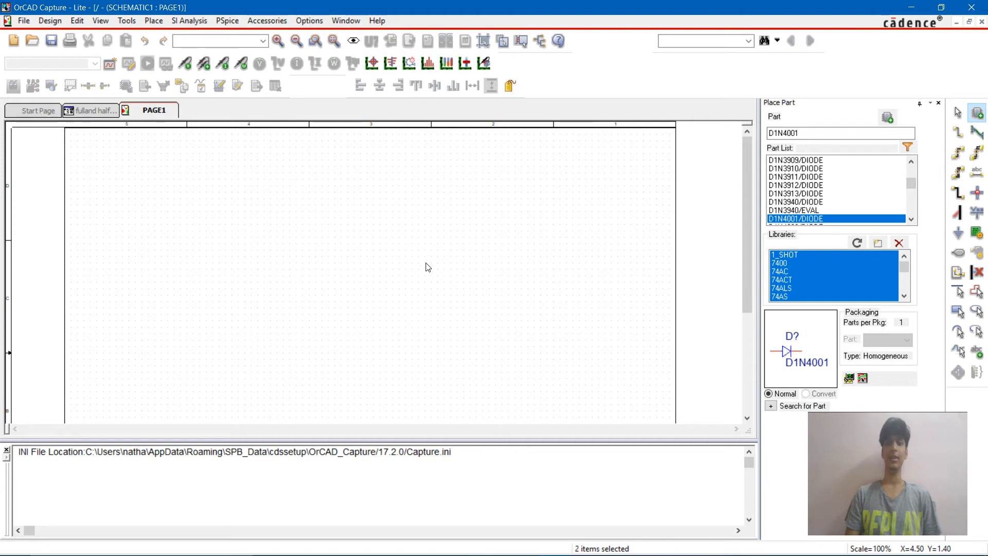
{"action": "left_click", "coordinate": [417, 266]}
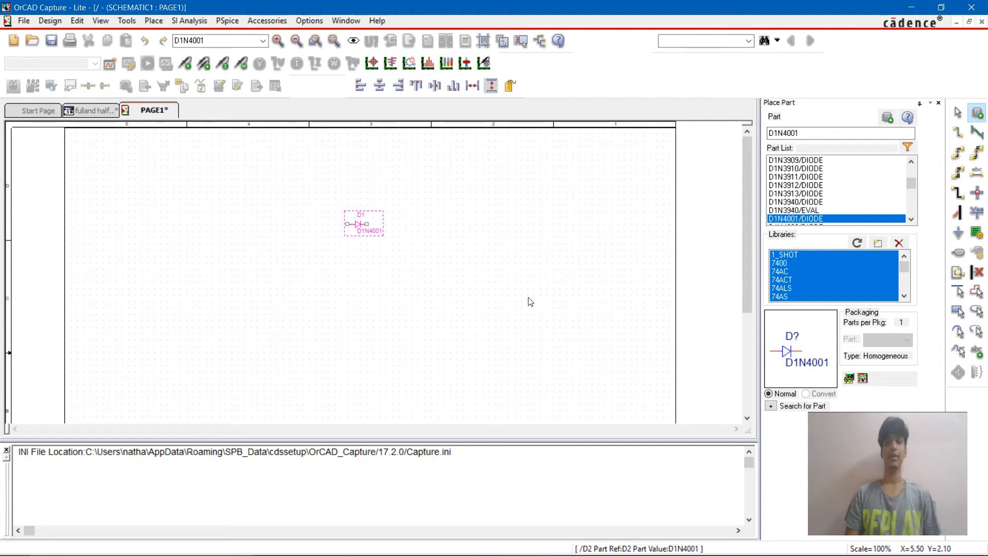
Step: Place an LM741 op-amp below the upper diode, to the left of the lower diode
{"action": "type", "text": "lm"}
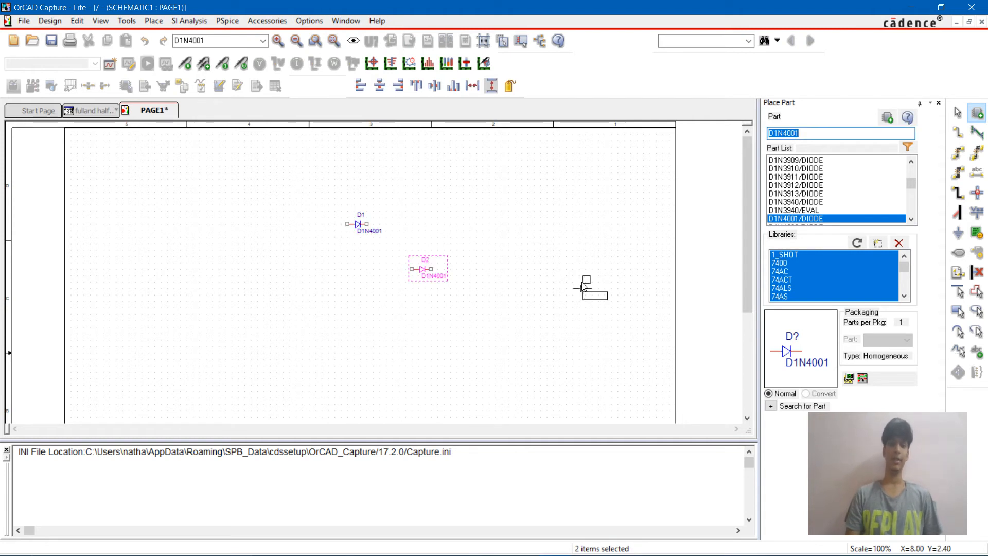
{"action": "type", "text": "741"}
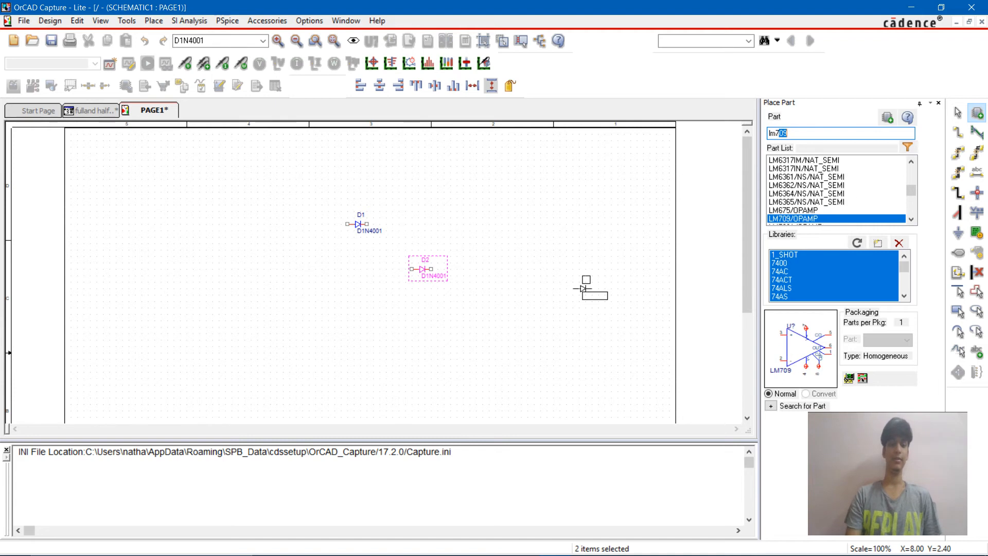
{"action": "key", "text": "Return"}
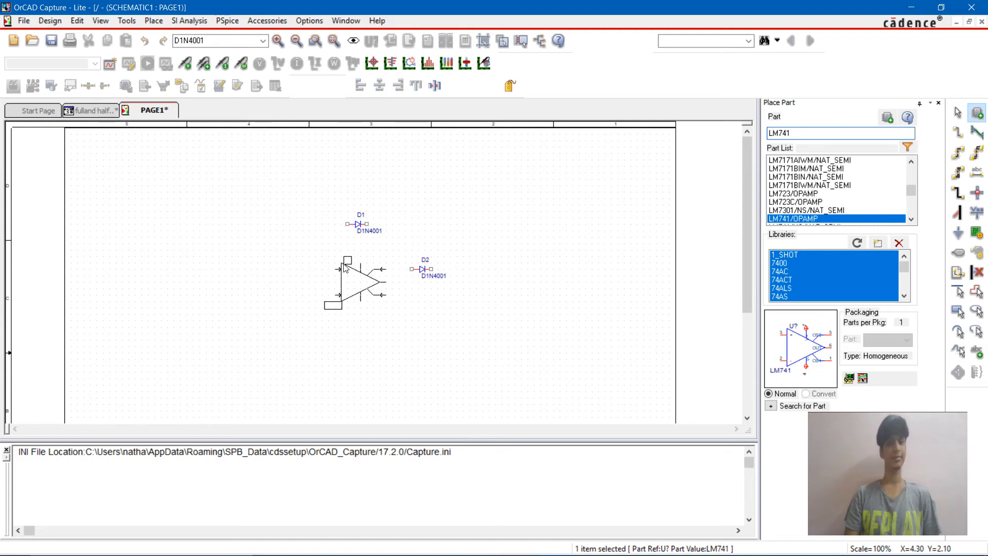
{"action": "left_click", "coordinate": [331, 256]}
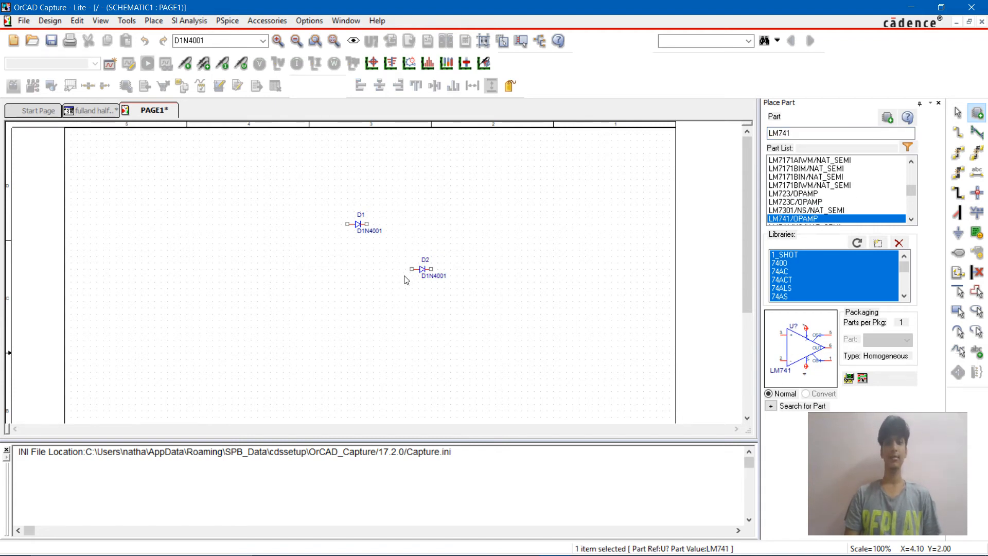
{"action": "key", "text": "Escape"}
{"action": "left_click", "coordinate": [348, 224]}
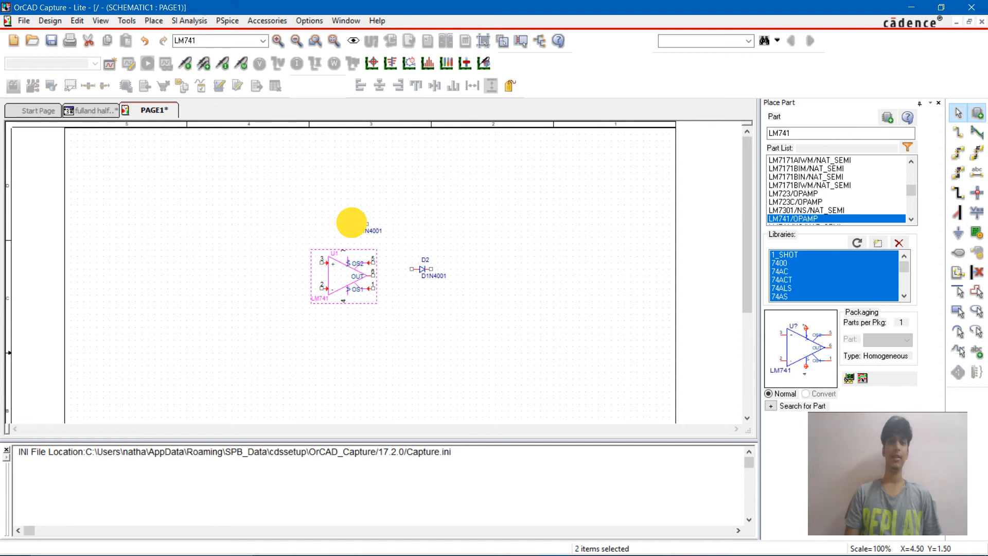
{"action": "double_click", "coordinate": [360, 224]}
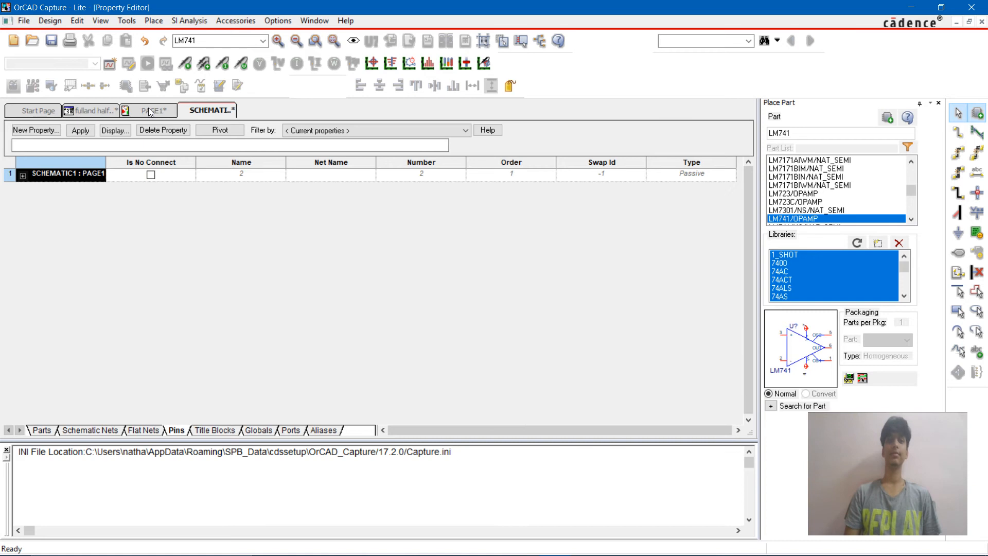
{"action": "left_click", "coordinate": [150, 109]}
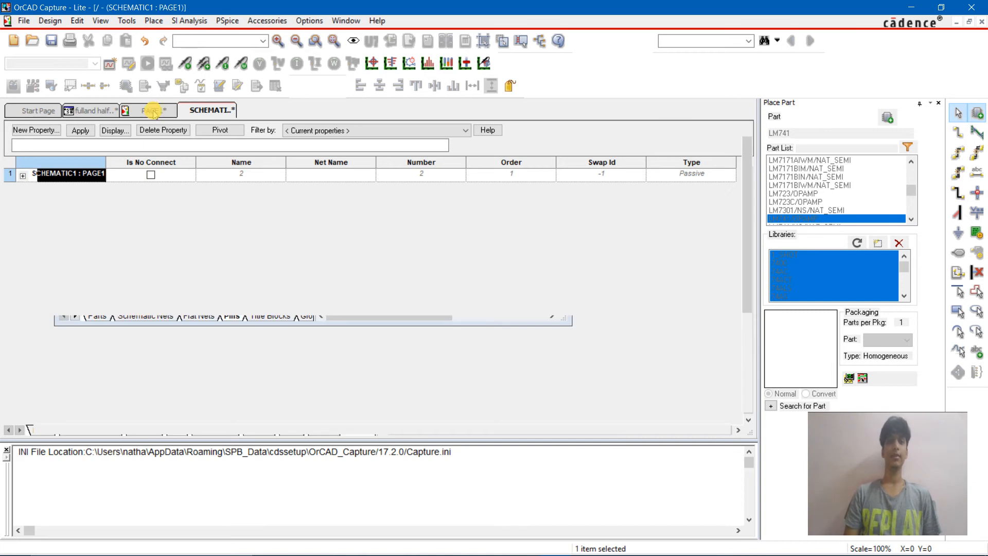
Step: Try placing two parts named Resistor, one above diode D1 and one to the left of the op-amp
{"action": "type", "text": "pr"}
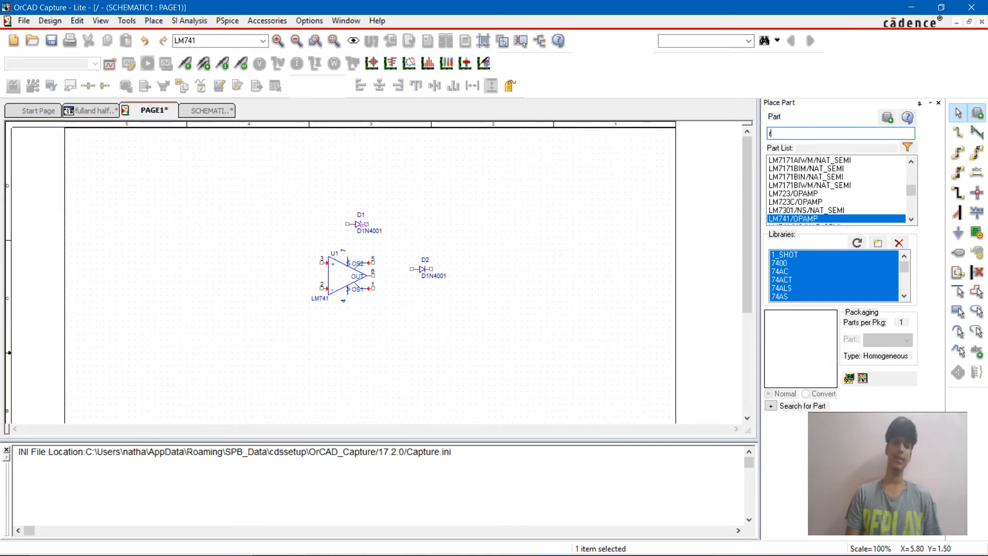
{"action": "type", "text": "esistor"}
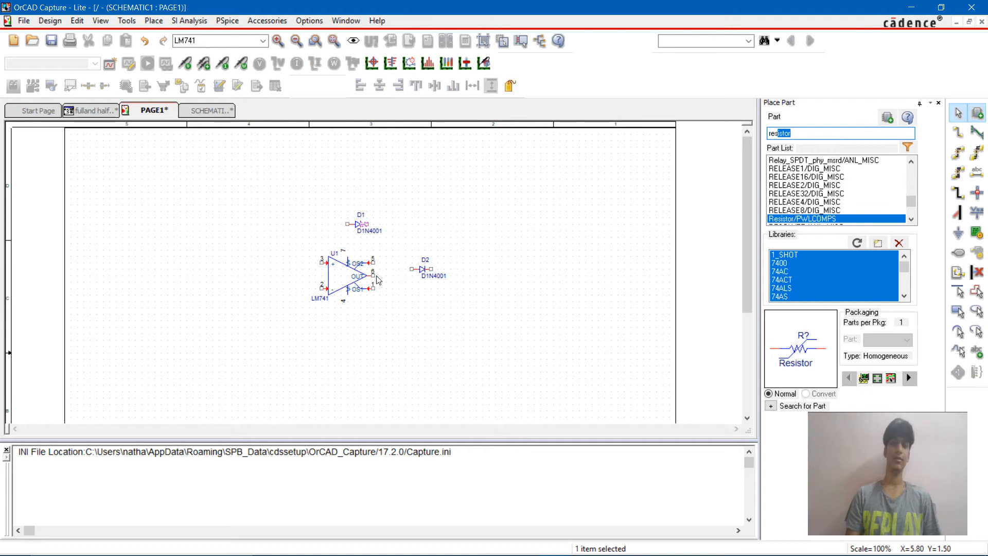
{"action": "key", "text": "Return"}
{"action": "left_click", "coordinate": [349, 177]}
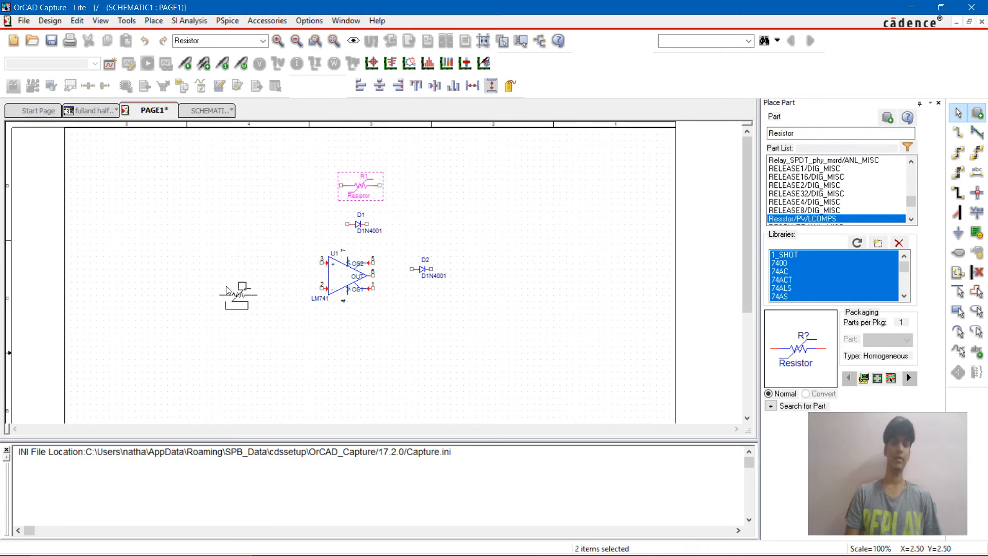
{"action": "key", "text": "Escape"}
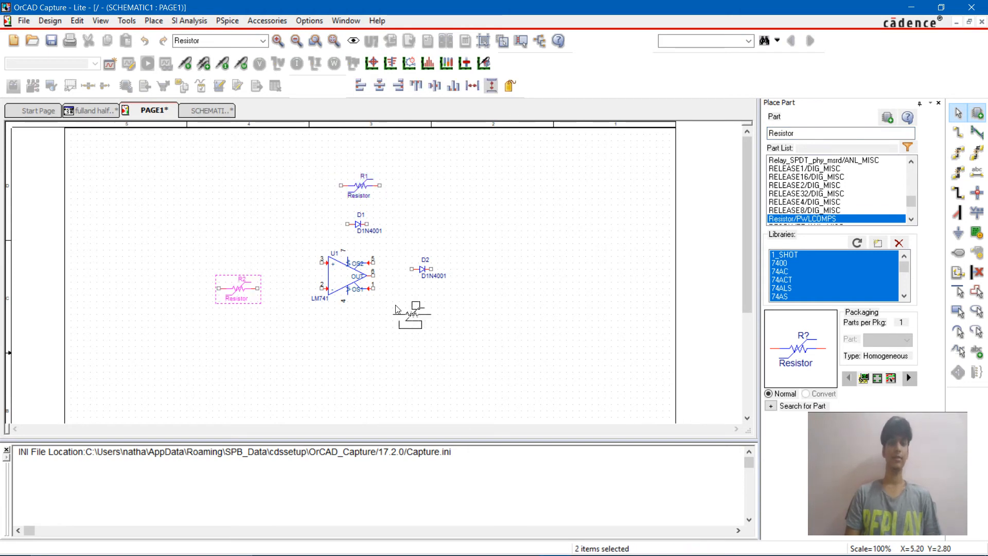
{"action": "key", "text": "Escape"}
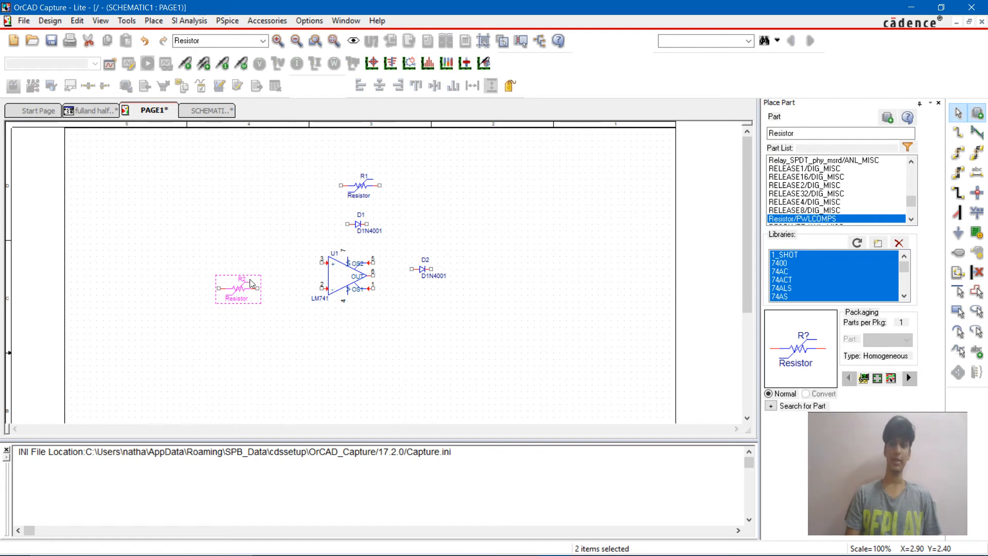
Step: Delete both Resistor parts, the one left of the op-amp and the one above diode D1
{"action": "key", "text": "Delete"}
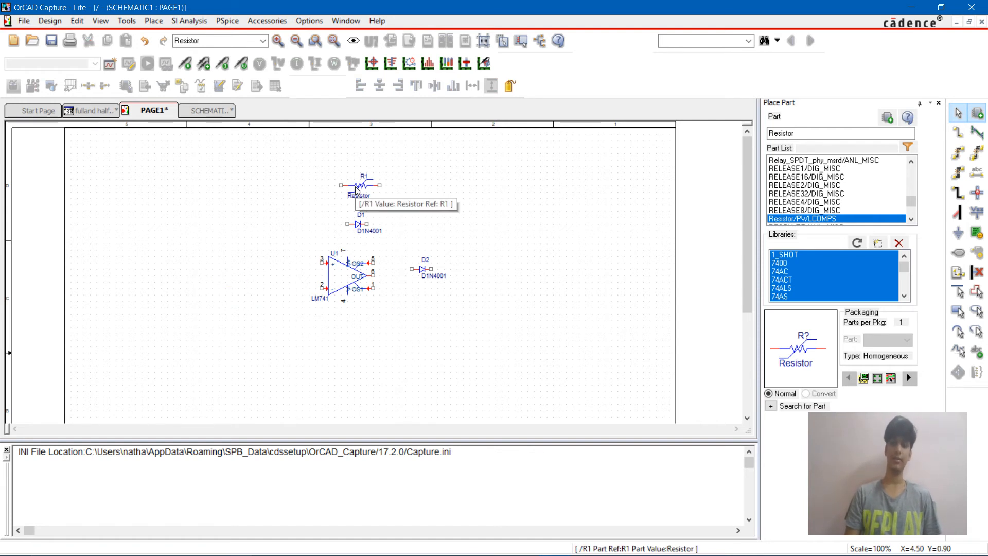
{"action": "left_click", "coordinate": [359, 187]}
{"action": "key", "text": "Delete"}
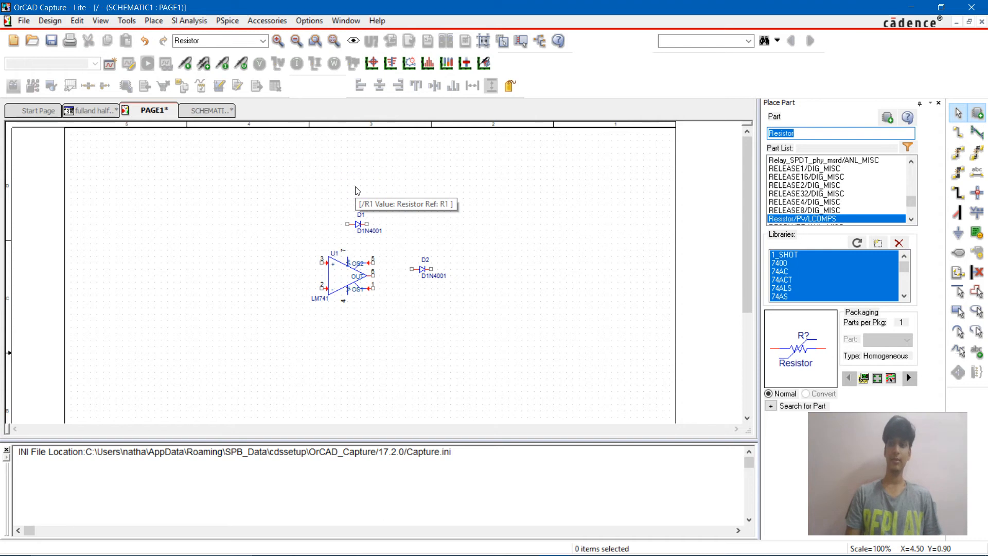
Step: Place two R resistors from the ANALOG library, one above diode D1 and one left of the op-amp's inverting input
{"action": "type", "text": "r"}
{"action": "key", "text": "Return"}
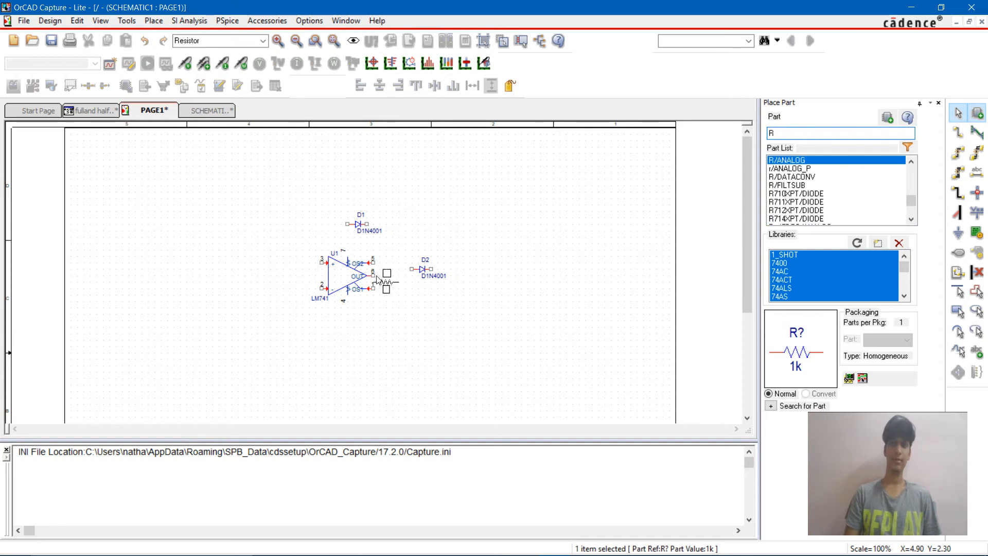
{"action": "left_click", "coordinate": [351, 186]}
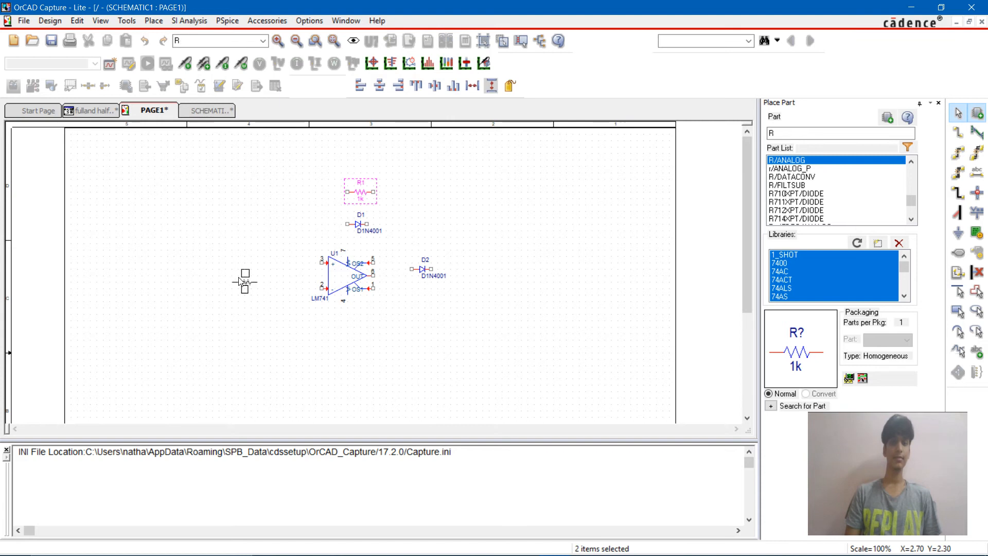
{"action": "key", "text": "r"}
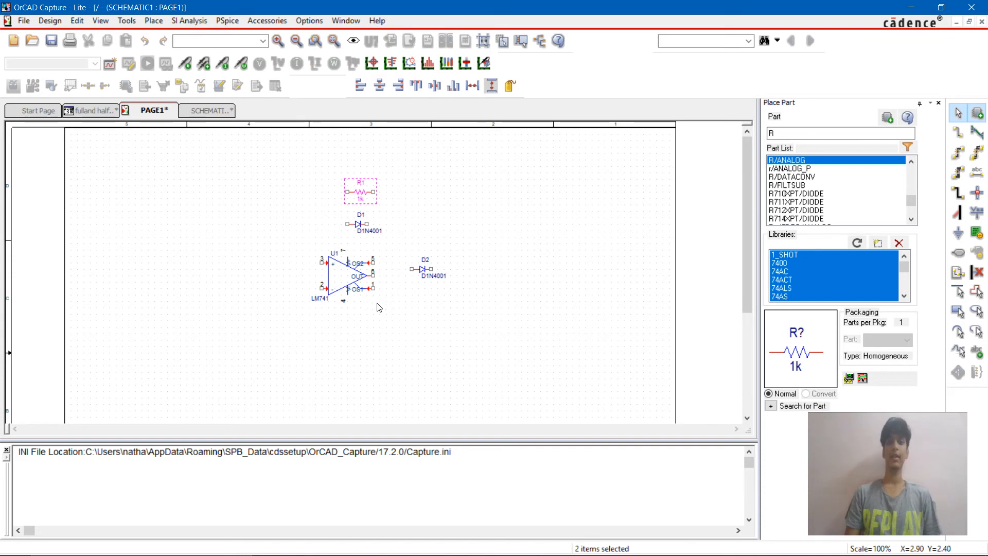
{"action": "left_click", "coordinate": [257, 287]}
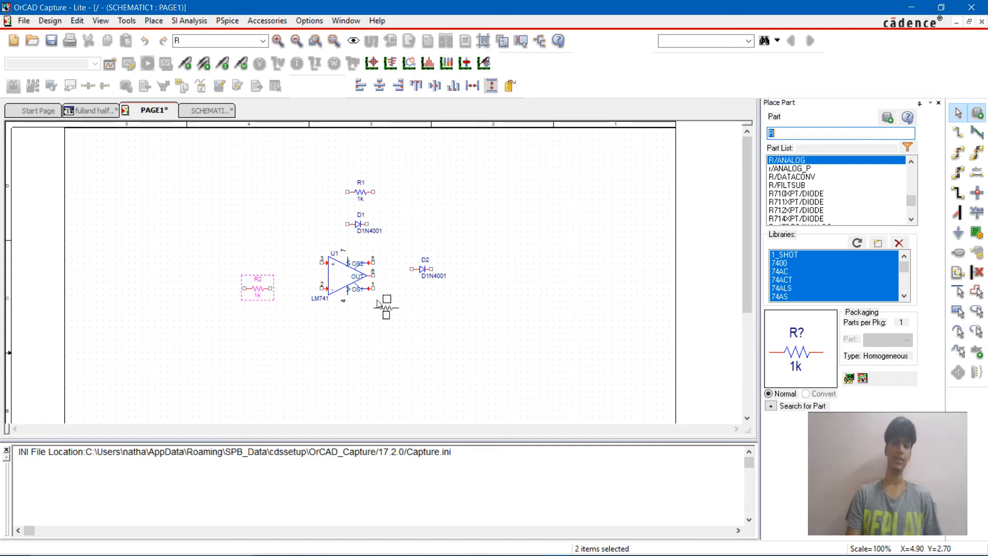
{"action": "type", "text": "sin"}
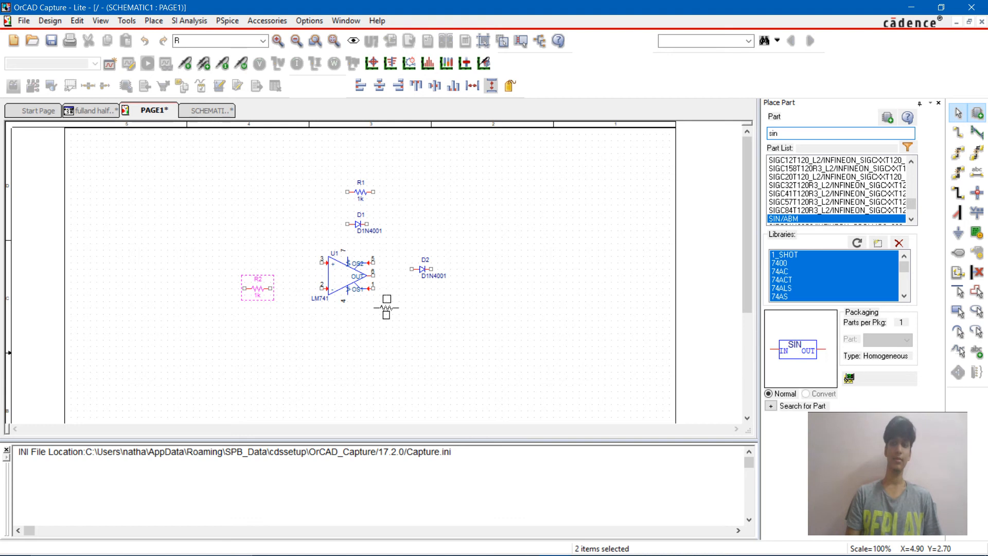
{"action": "key", "text": "BackSpace"}
{"action": "key", "text": "BackSpace"}
{"action": "key", "text": "BackSpace"}
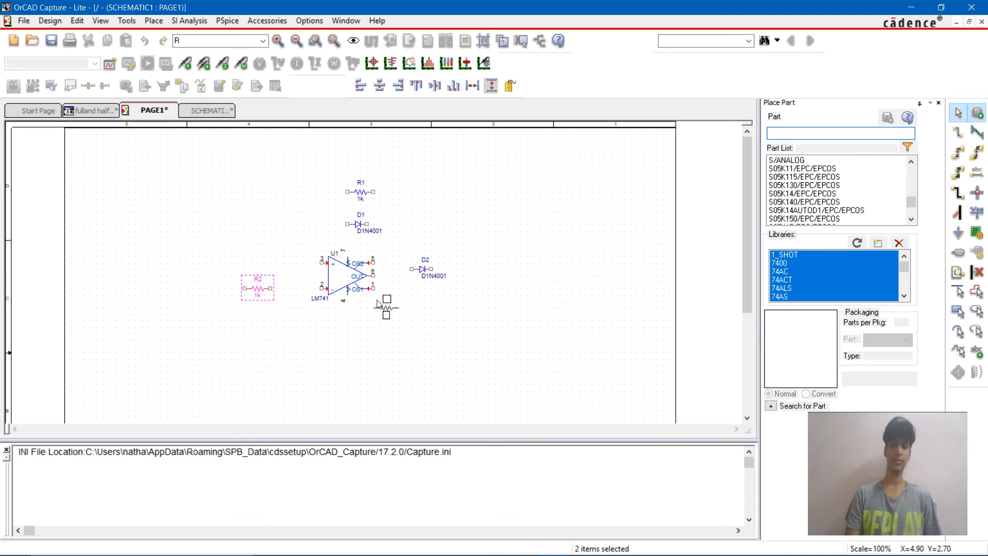
Step: Place a VSIN sine voltage source to the left of resistor R2
{"action": "type", "text": "vsin"}
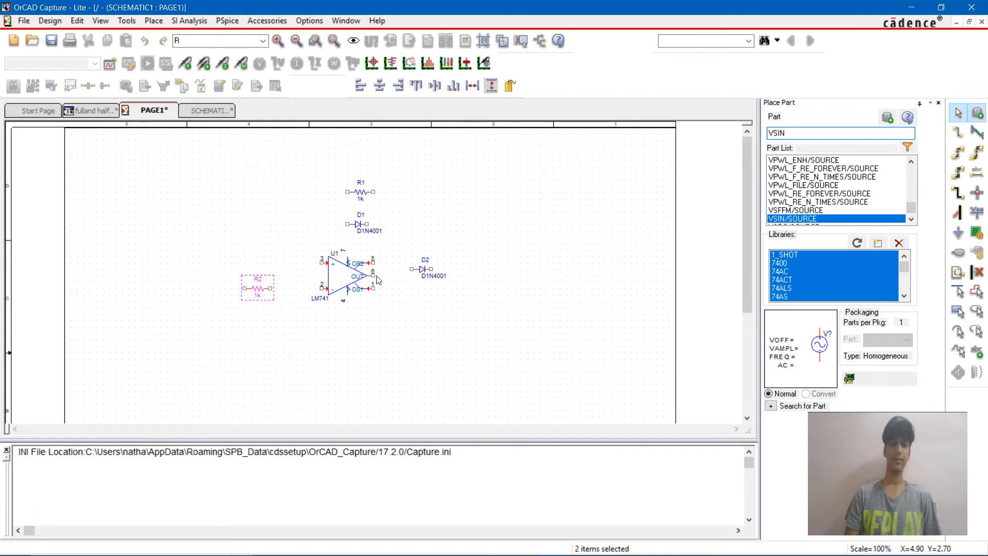
{"action": "key", "text": "Return"}
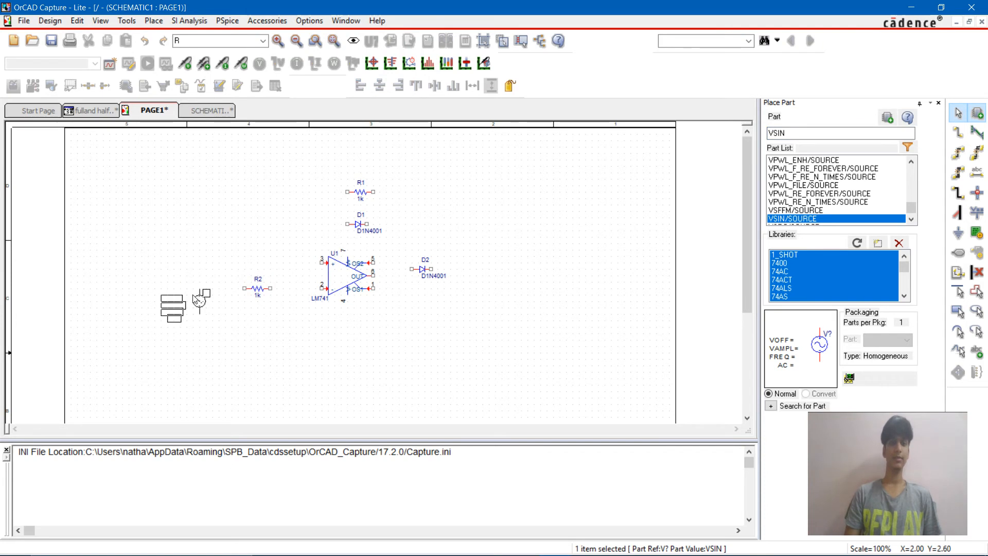
{"action": "left_click", "coordinate": [197, 299]}
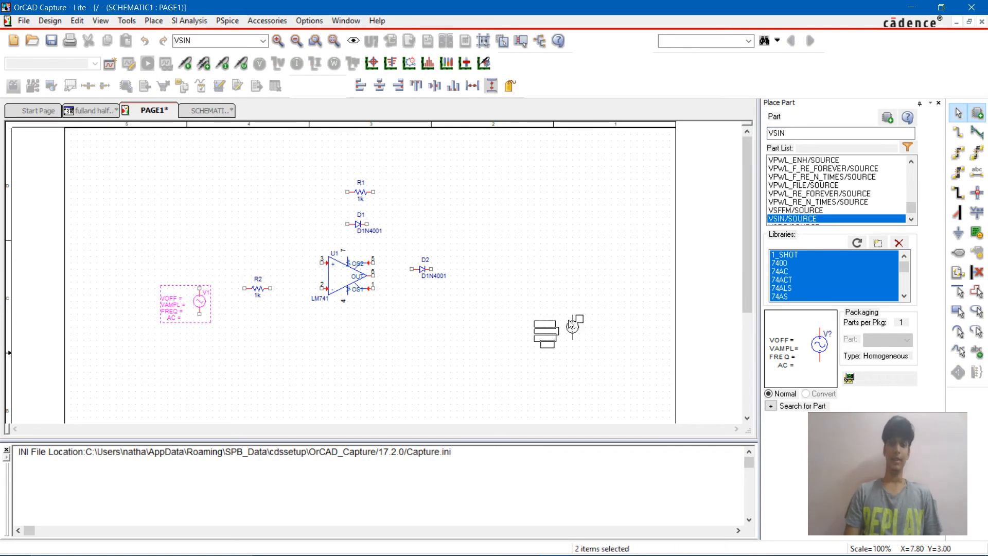
Step: Place two VDC sources, one to the right of resistor R1 and one below diode D2
{"action": "type", "text": "dc"}
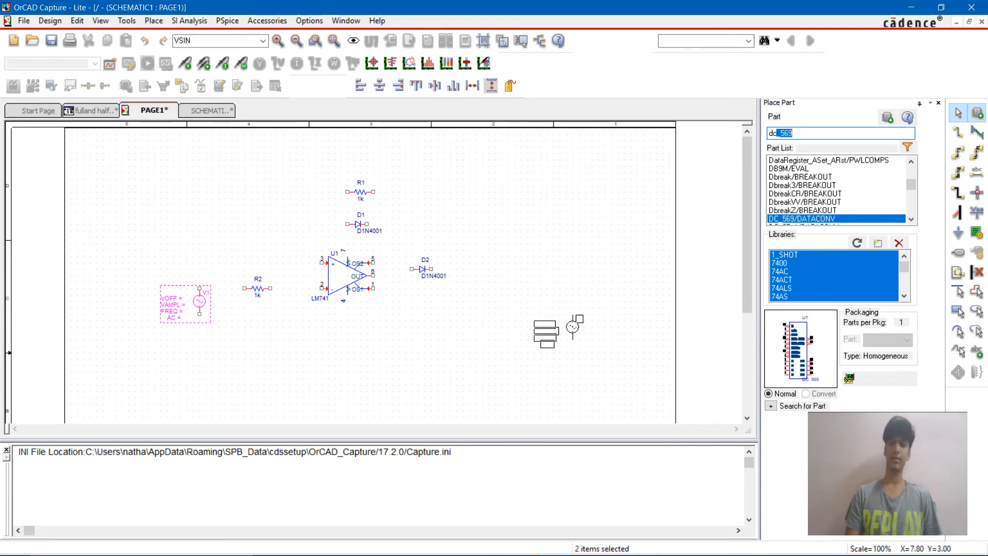
{"action": "key", "text": "BackSpace"}
{"action": "key", "text": "BackSpace"}
{"action": "key", "text": "BackSpace"}
{"action": "type", "text": "vd"}
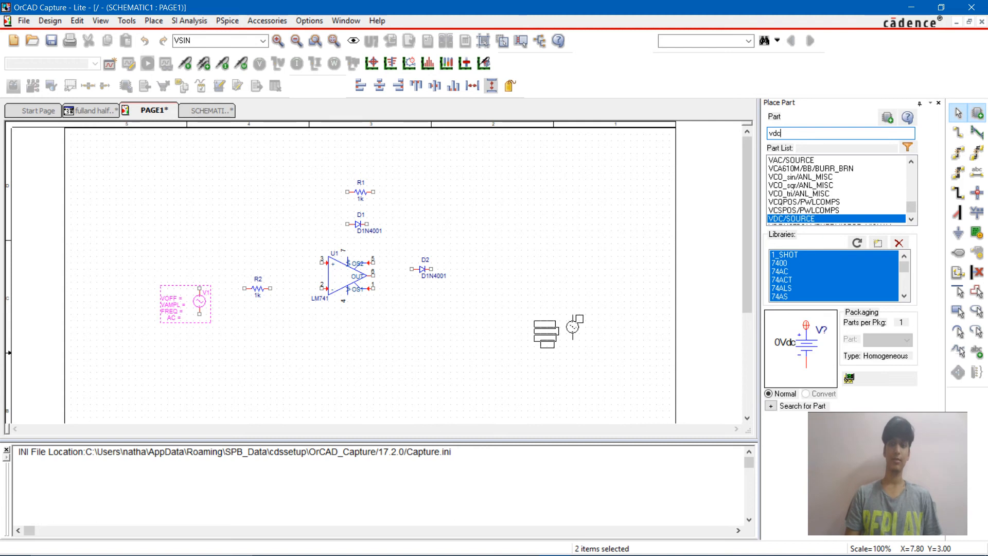
{"action": "key", "text": "Return"}
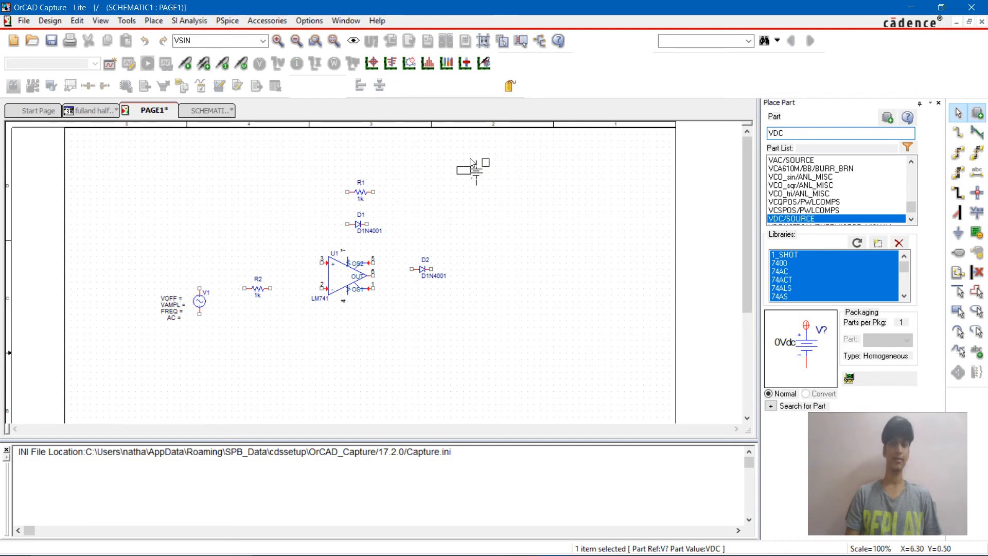
{"action": "left_click", "coordinate": [428, 178]}
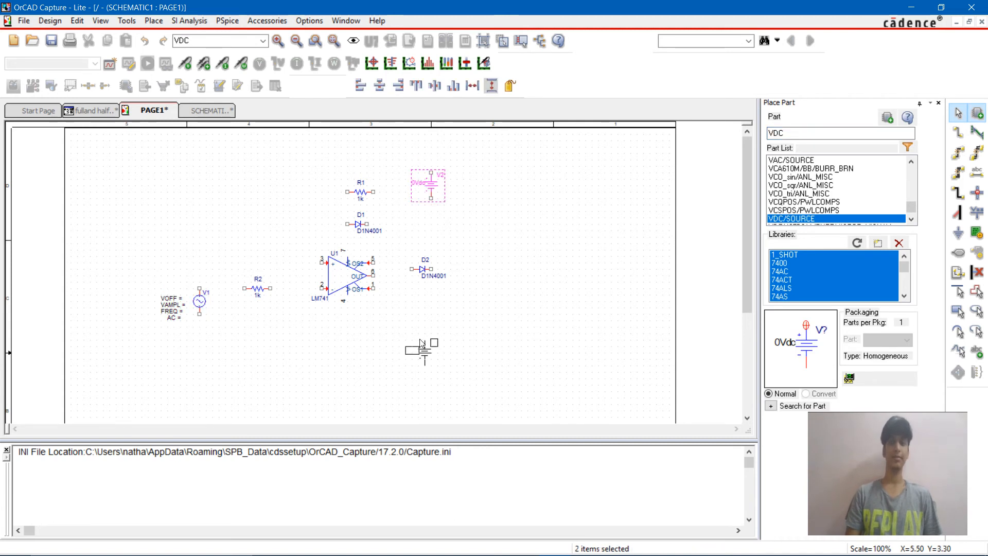
{"action": "left_click", "coordinate": [431, 345]}
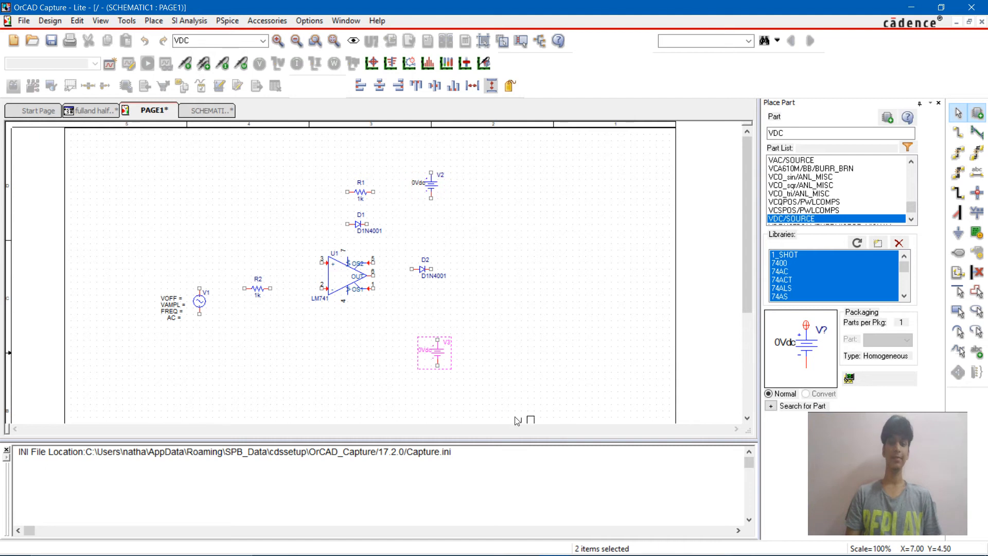
{"action": "key", "text": "Escape"}
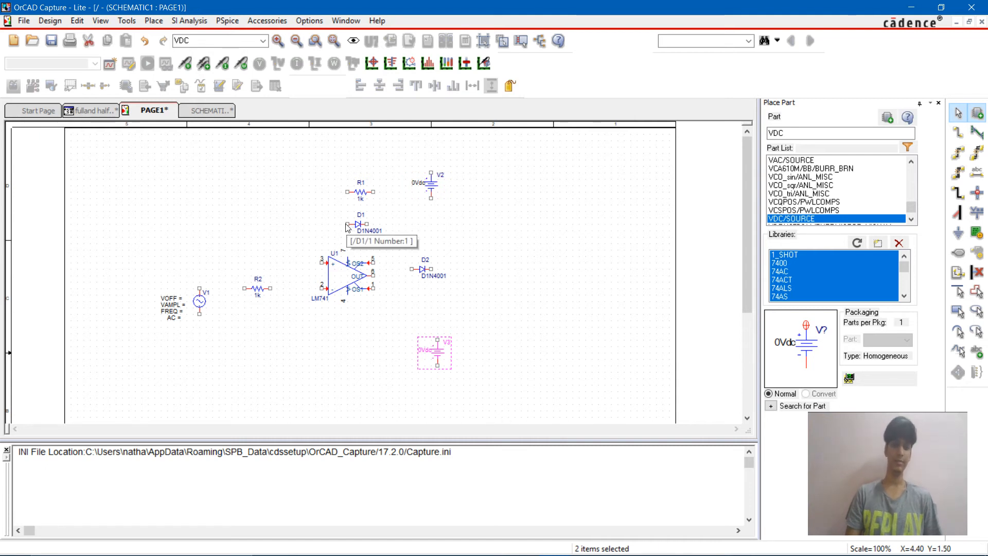
Step: Wire resistor R1 in parallel with diode D1, joining their left ends and their right ends
{"action": "key", "text": "w"}
{"action": "left_click", "coordinate": [346, 223]}
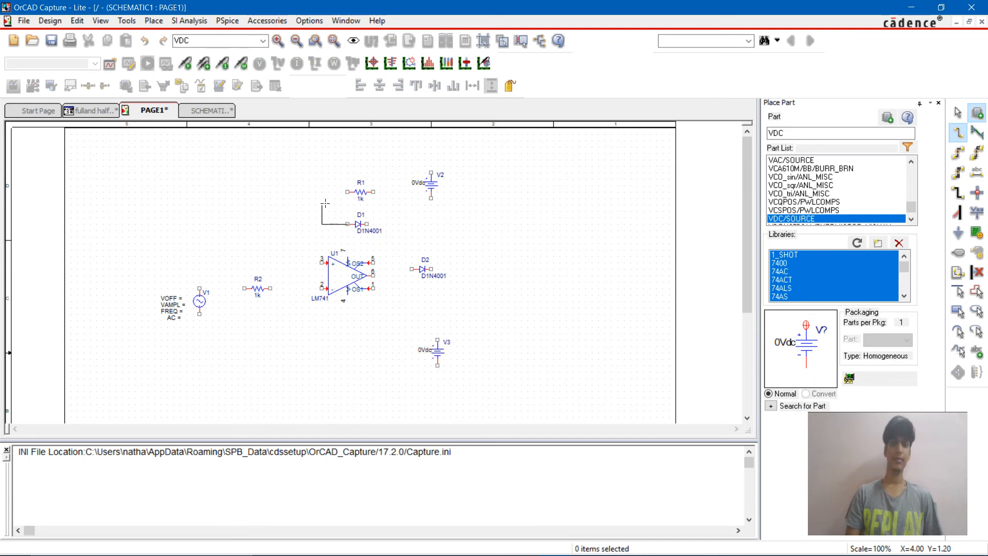
{"action": "left_click", "coordinate": [328, 192]}
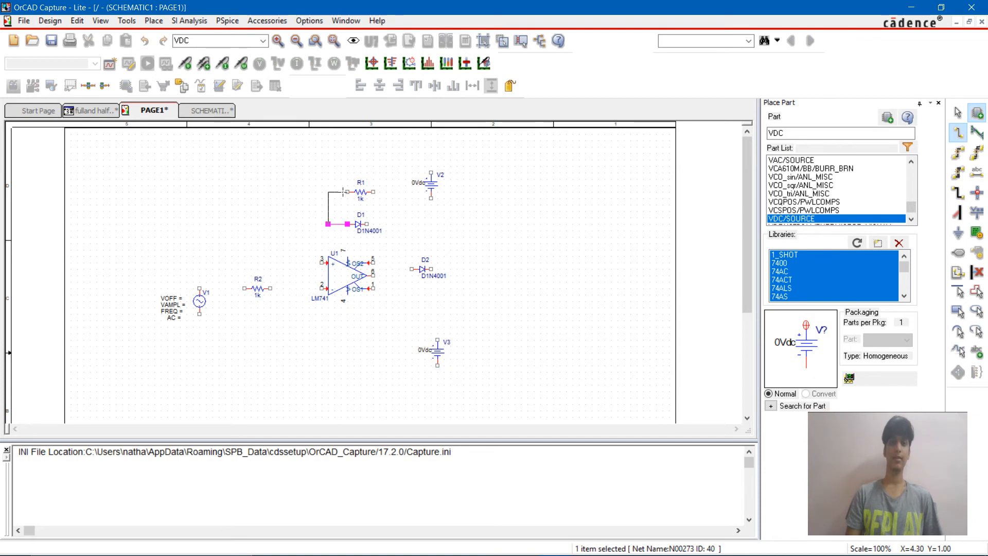
{"action": "left_click", "coordinate": [348, 192]}
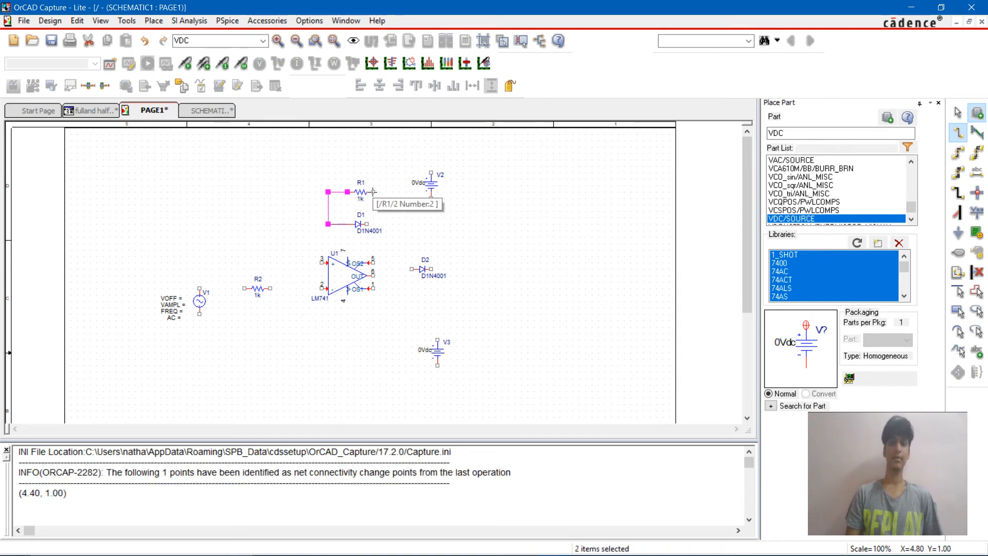
{"action": "left_click", "coordinate": [373, 192]}
{"action": "left_click", "coordinate": [386, 224]}
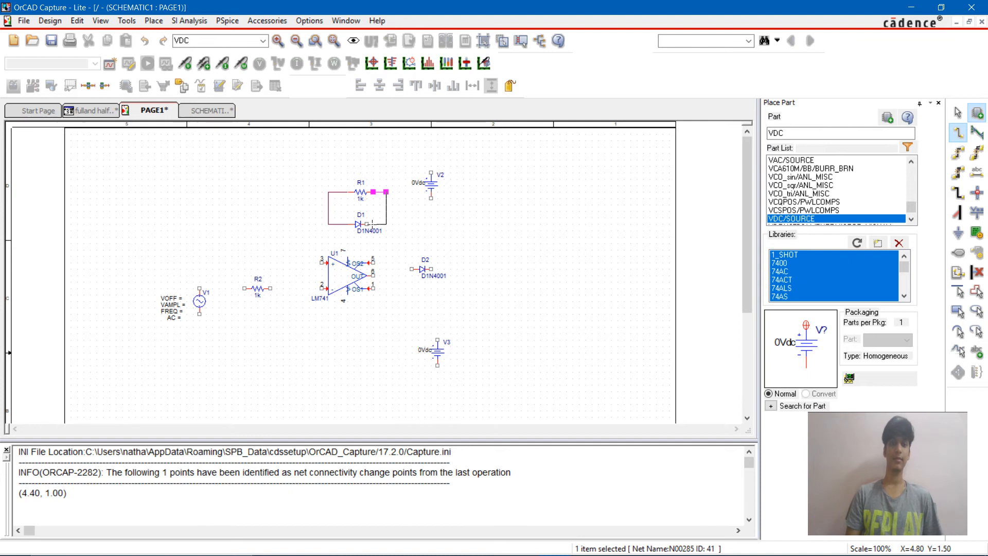
{"action": "left_click", "coordinate": [367, 224]}
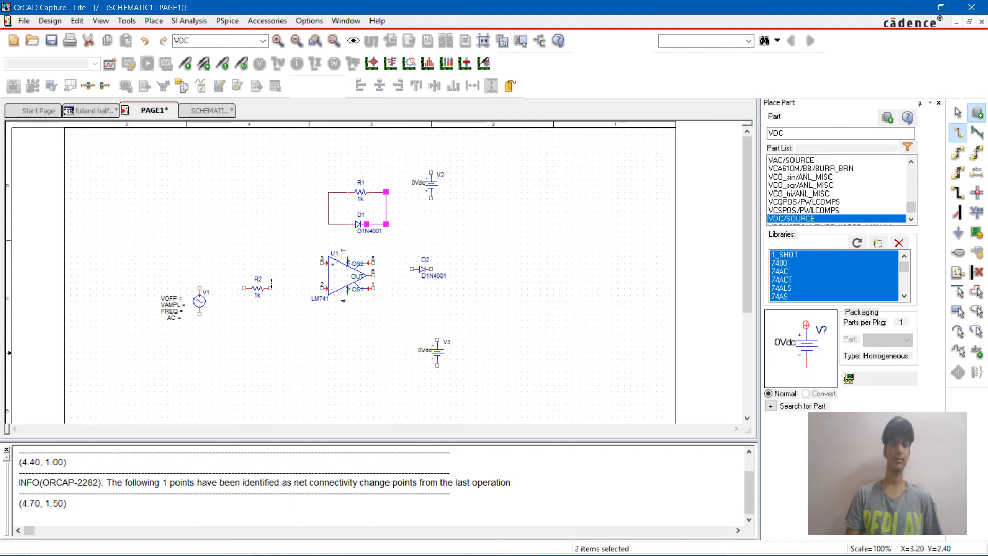
Step: Wire R2 to the op-amp's inverting input and branch that wire up to the left side of the R1-D1 loop
{"action": "left_click", "coordinate": [271, 289]}
{"action": "left_click", "coordinate": [322, 288]}
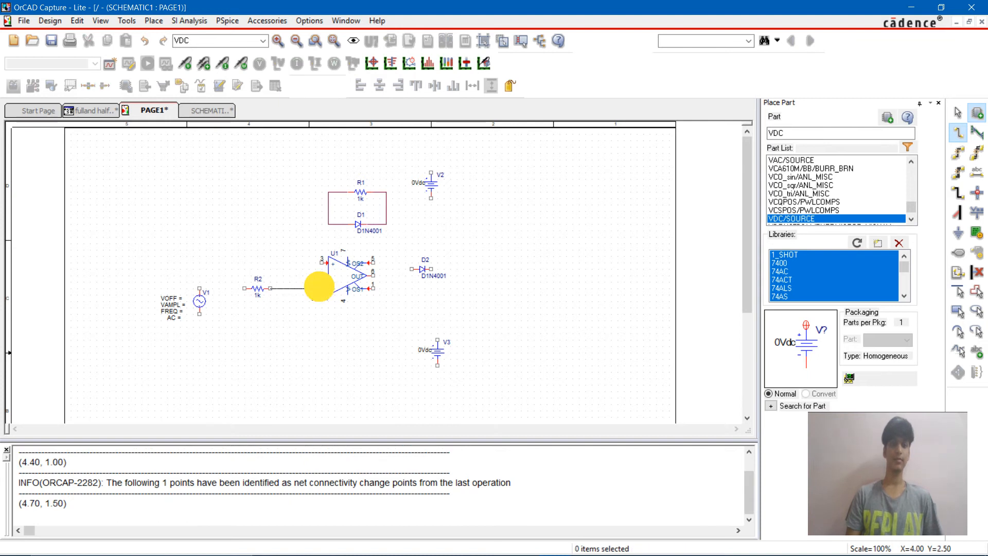
{"action": "left_click", "coordinate": [290, 289]}
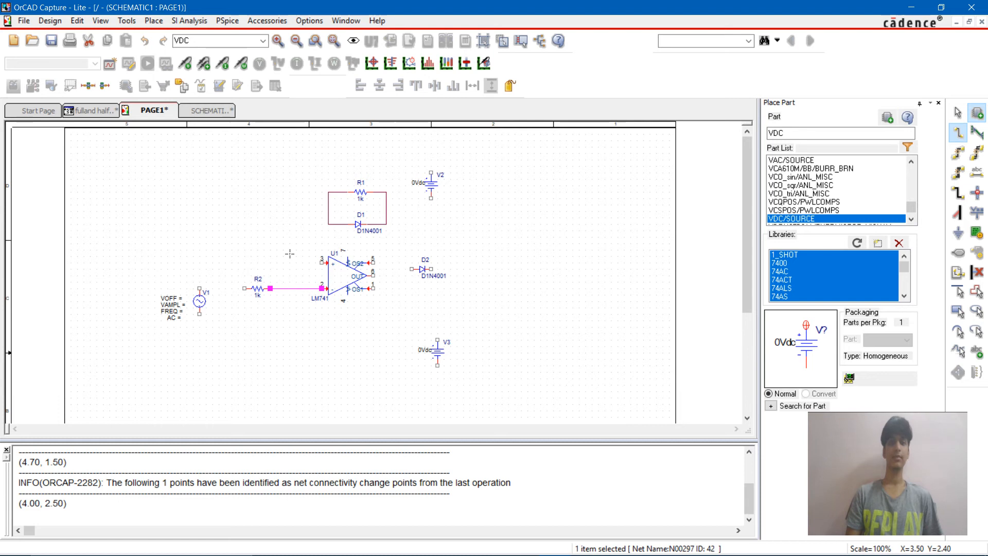
{"action": "left_click", "coordinate": [290, 205]}
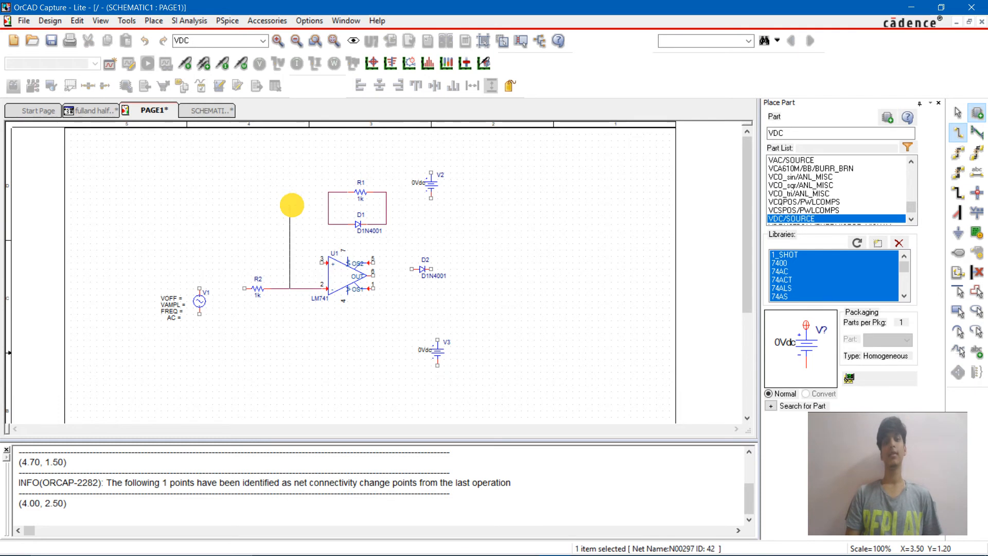
{"action": "left_click", "coordinate": [327, 205]}
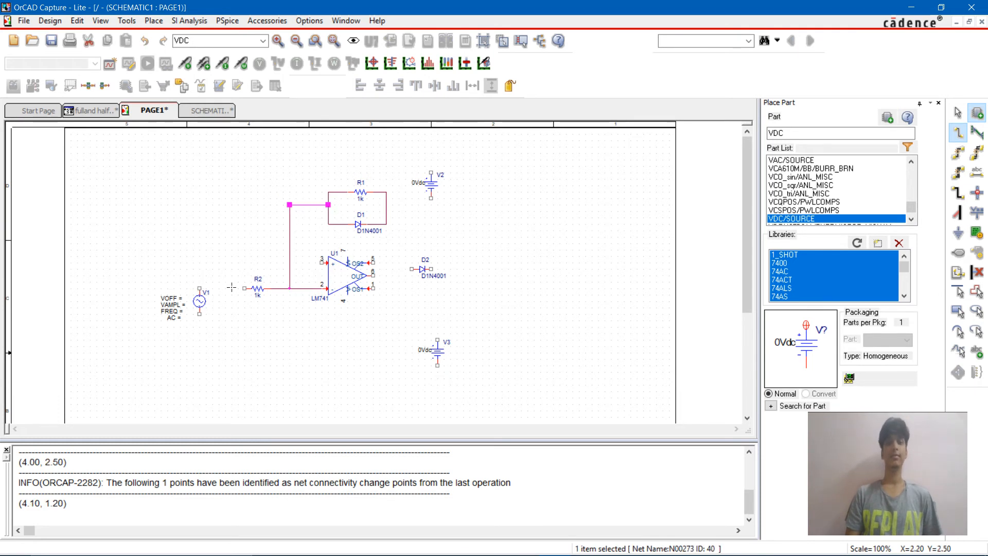
Step: Wire the upper terminal of V1 to R2, and the right side of the R1-D1 loop to the op-amp output
{"action": "left_click", "coordinate": [199, 289]}
{"action": "left_click", "coordinate": [244, 288]}
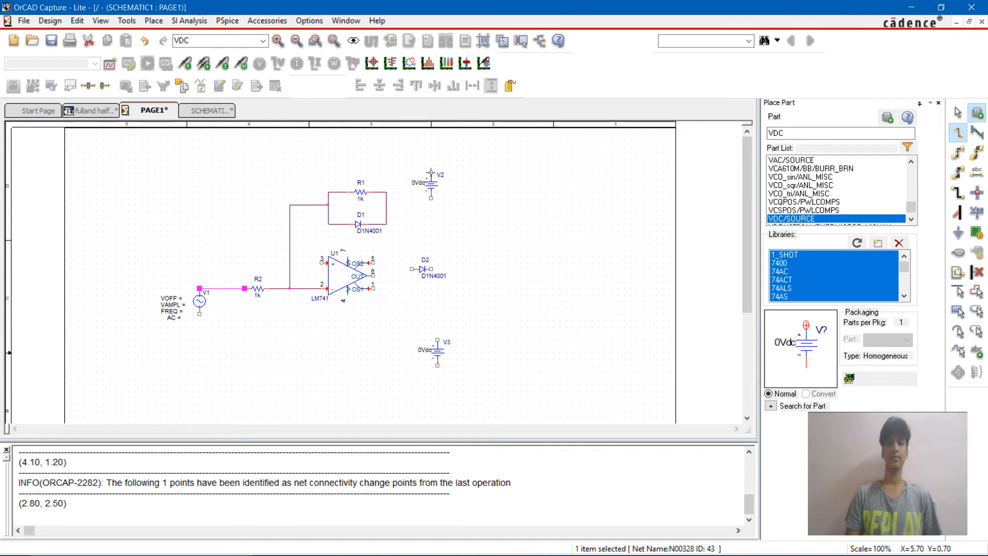
{"action": "left_click", "coordinate": [388, 204]}
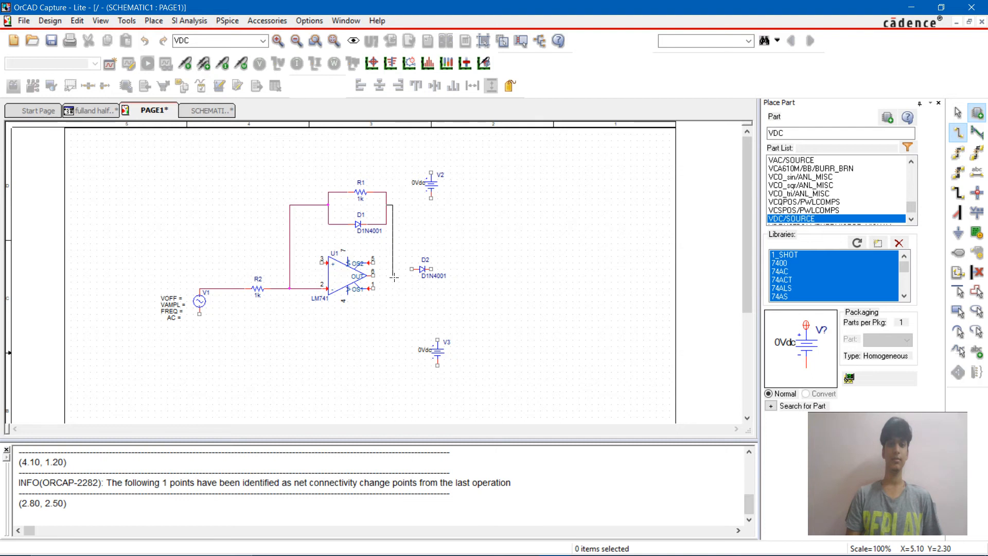
{"action": "left_click", "coordinate": [375, 275]}
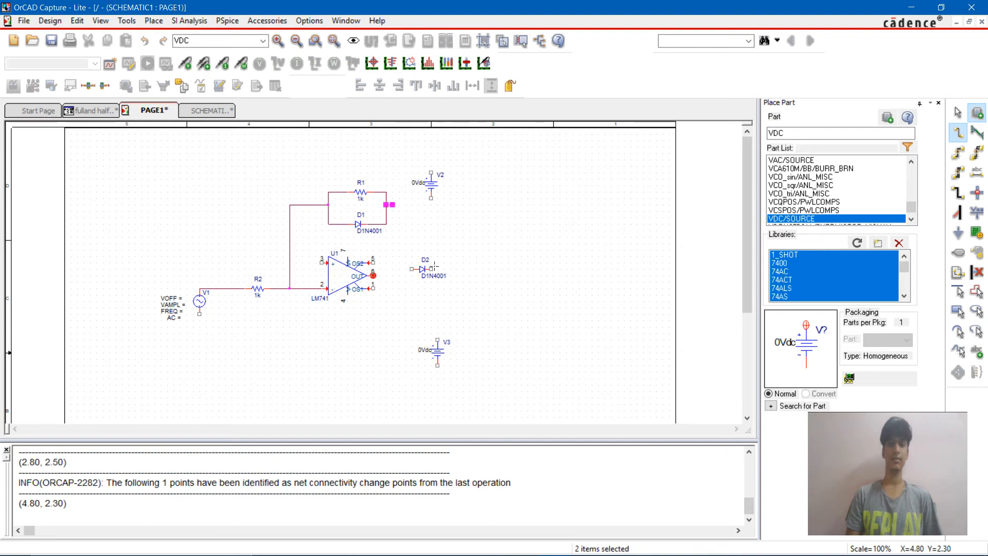
{"action": "key", "text": "Escape"}
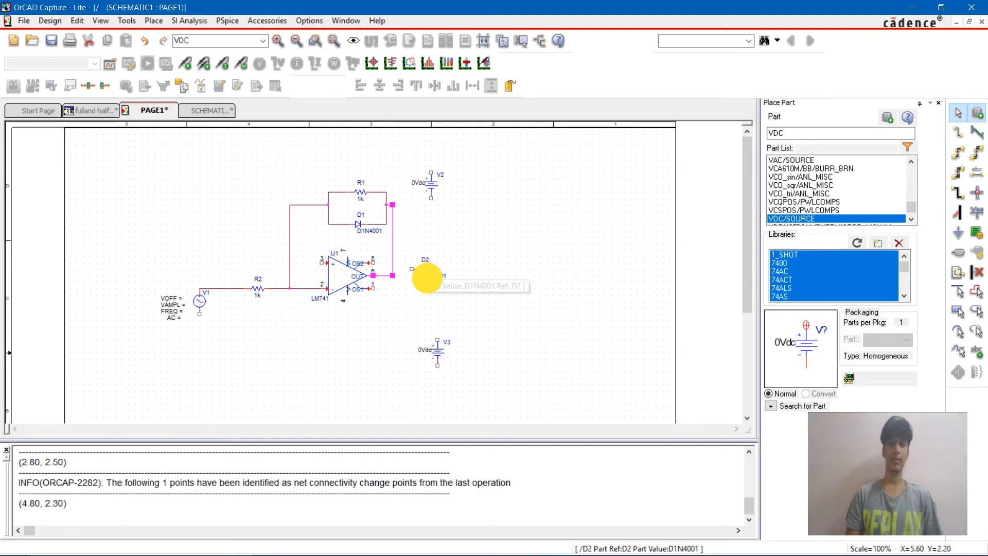
Step: Align diode D2 with the op-amp output and place an R resistor from the ANALOG library below and right of it
{"action": "left_click", "coordinate": [427, 278]}
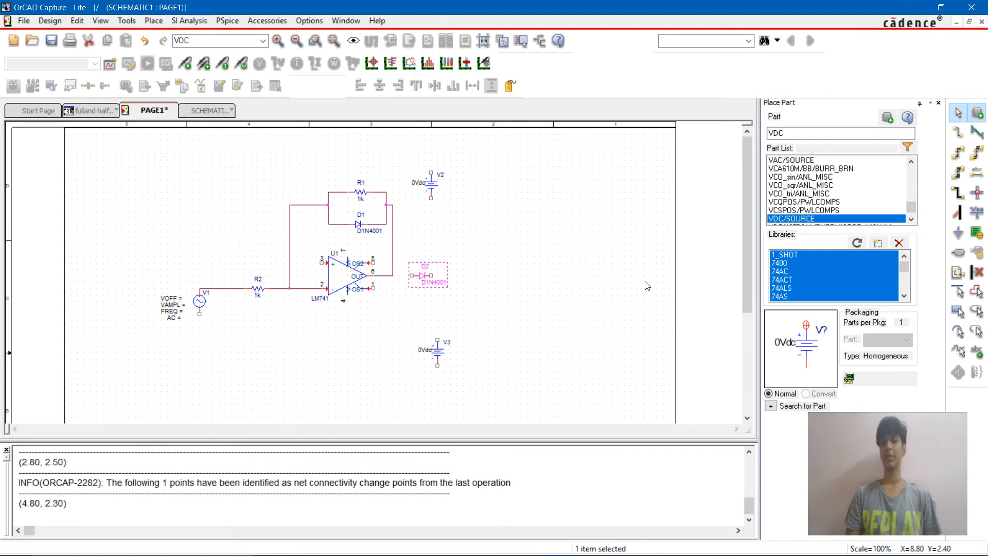
{"action": "type", "text": "p"}
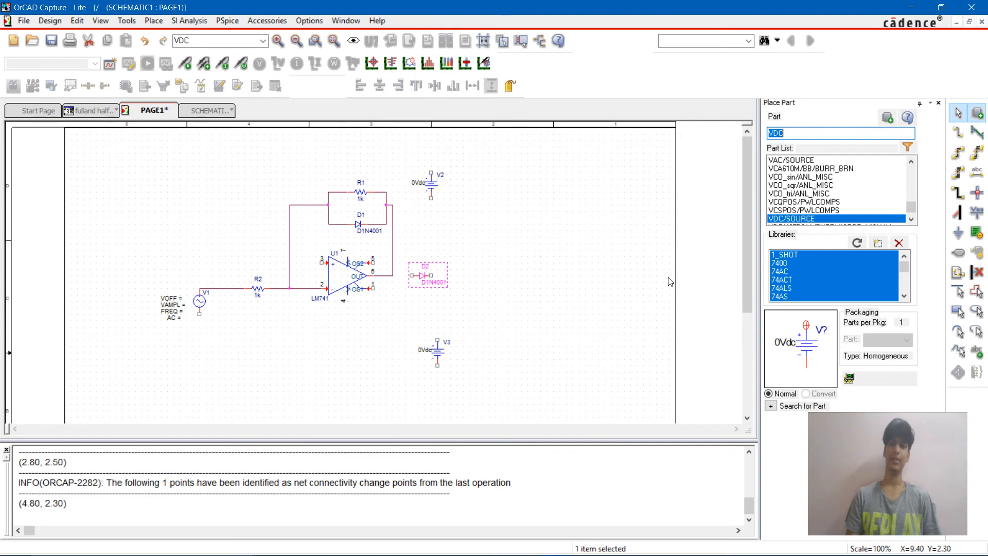
{"action": "type", "text": "r"}
{"action": "key", "text": "Return"}
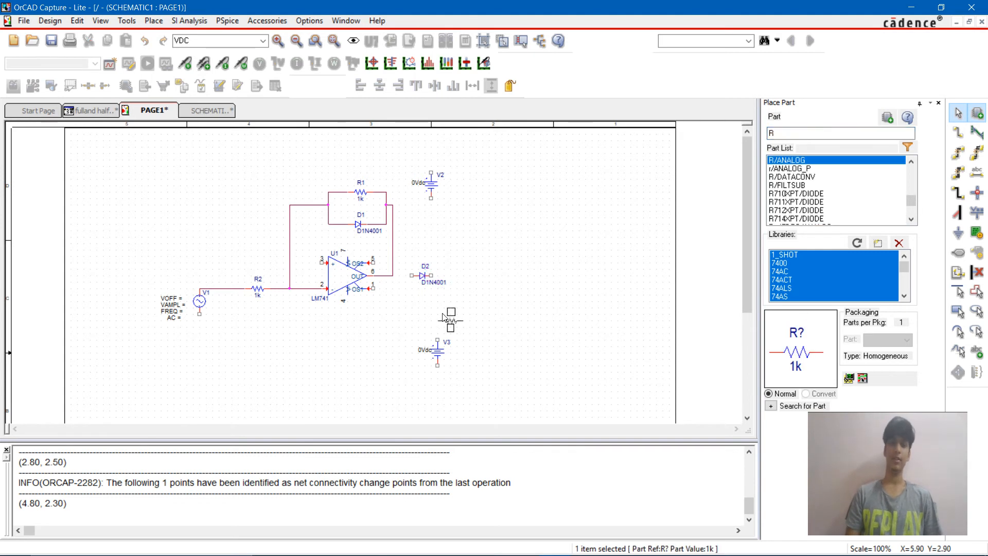
{"action": "left_click", "coordinate": [457, 328]}
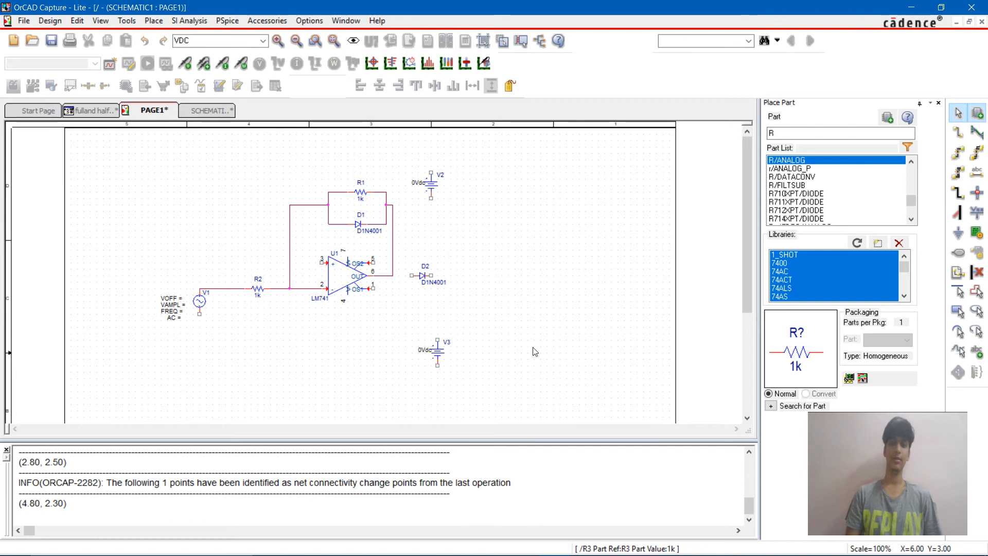
{"action": "key", "text": "Escape"}
Step: Move DC source V3 directly below the op-amp's pin 4 and shift V2 slightly lower
{"action": "left_click_drag", "start_coordinate": [435, 344], "coordinate": [347, 343]}
{"action": "left_click_drag", "start_coordinate": [429, 177], "coordinate": [436, 201]}
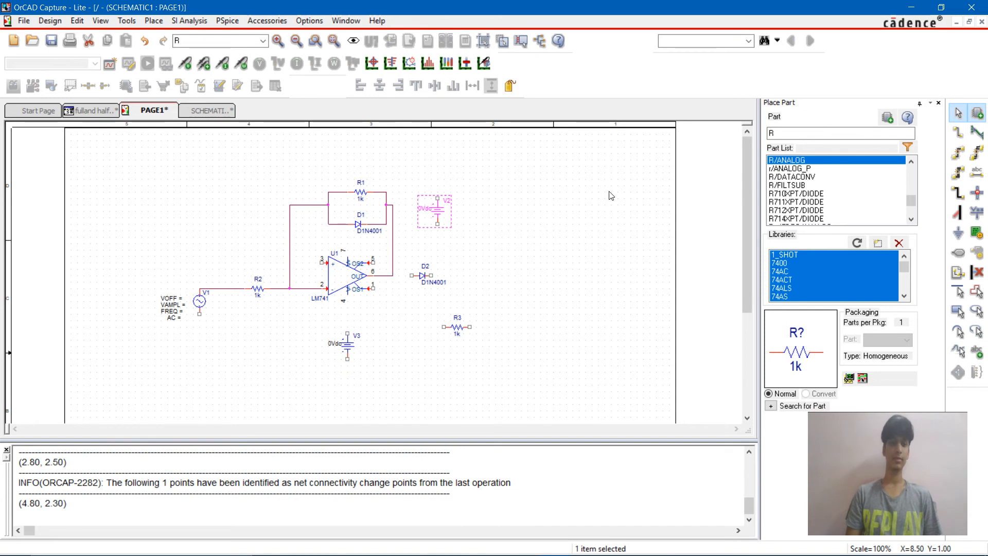
{"action": "left_click", "coordinate": [578, 234]}
Step: Rotate resistor R3 to a vertical orientation
{"action": "left_click", "coordinate": [446, 329]}
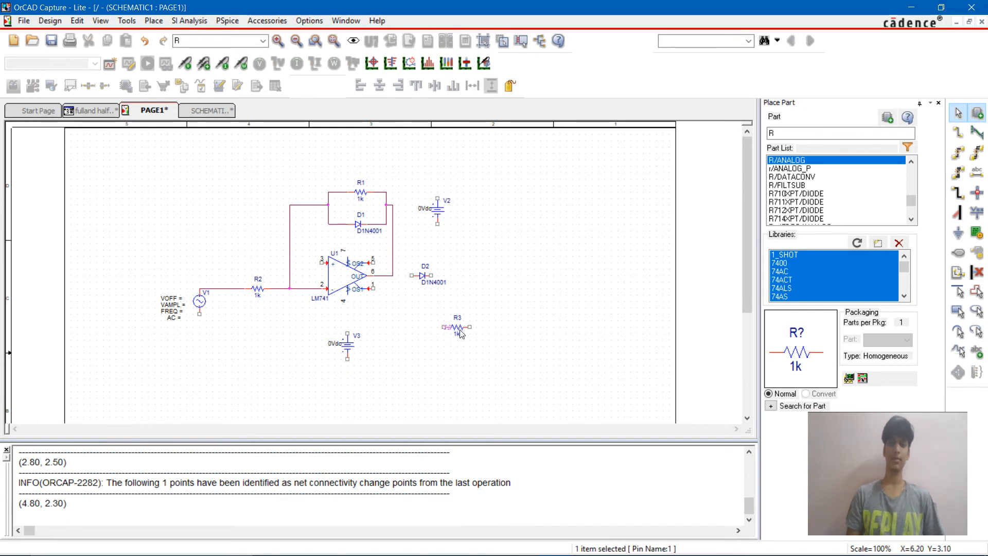
{"action": "right_click", "coordinate": [459, 331]}
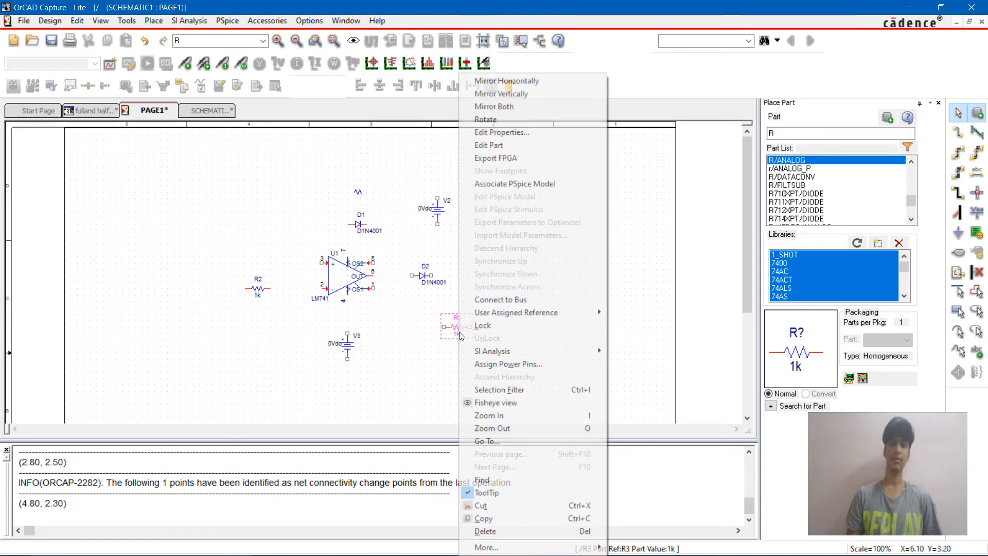
{"action": "left_click", "coordinate": [562, 119]}
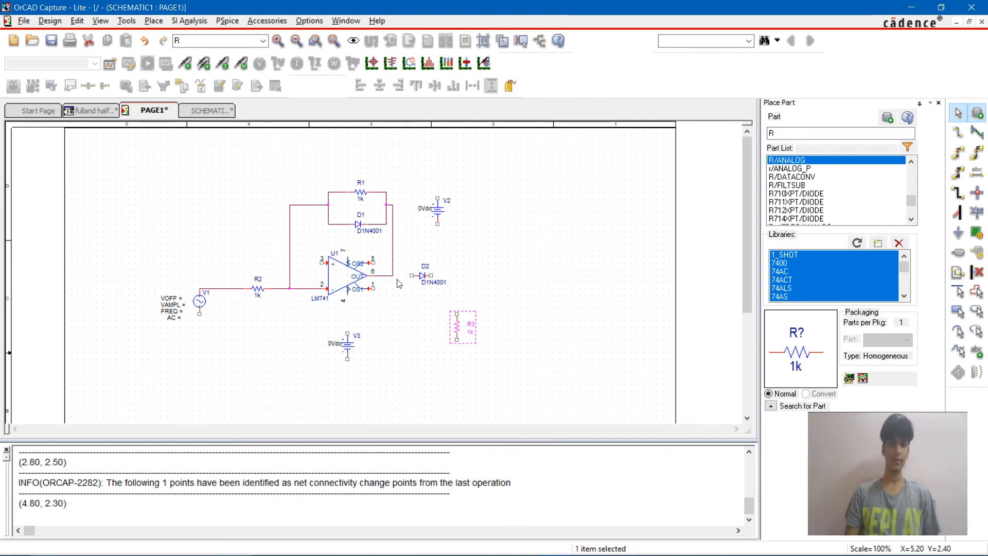
Step: Wire the op-amp output to the anode of D2, and the cathode of D2 to the upper end of R3
{"action": "key", "text": "w"}
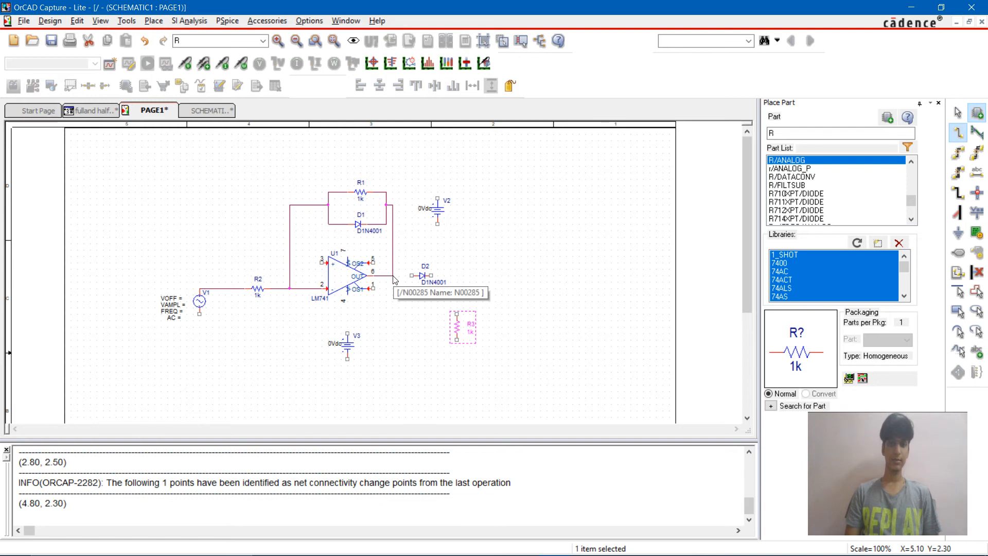
{"action": "left_click", "coordinate": [392, 276]}
{"action": "left_click", "coordinate": [411, 275]}
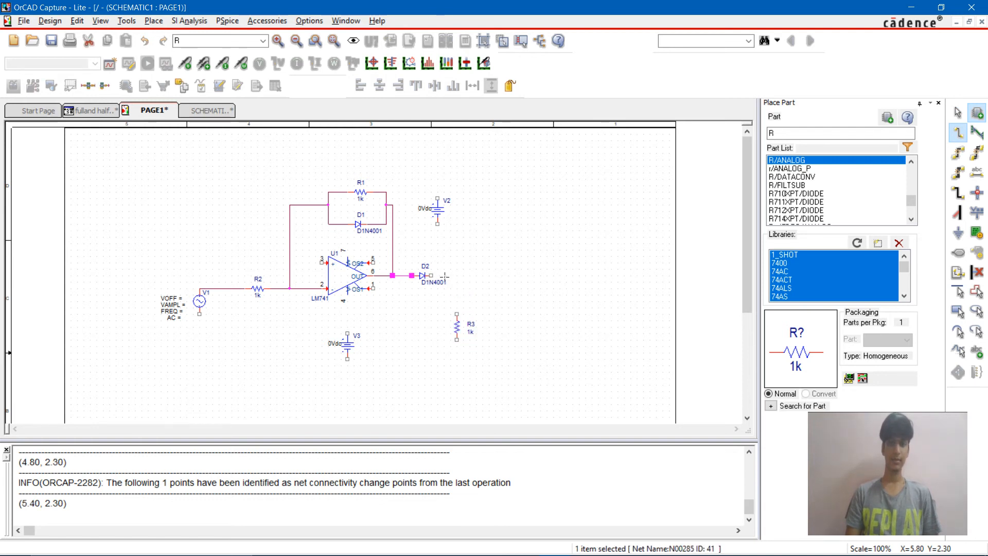
{"action": "left_click", "coordinate": [431, 276]}
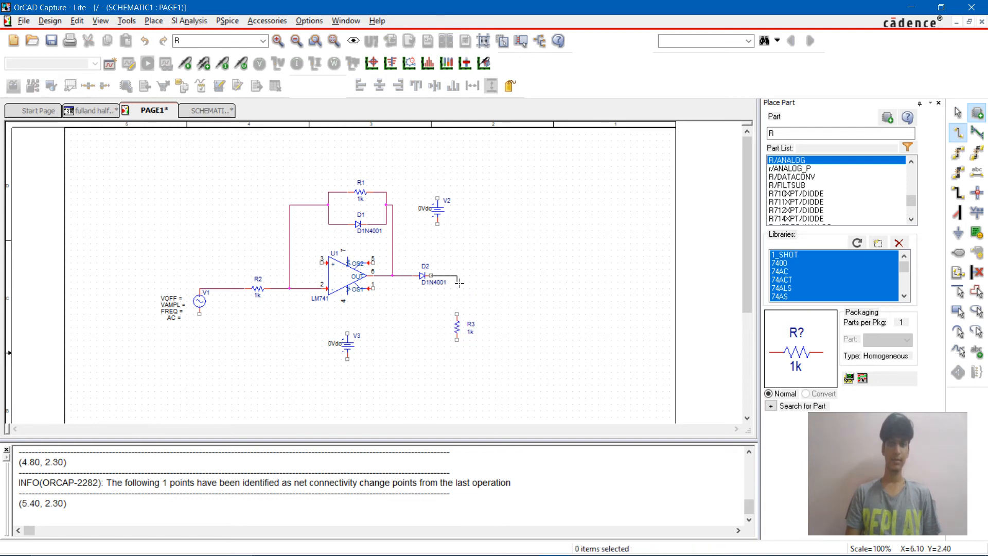
{"action": "left_click", "coordinate": [456, 314]}
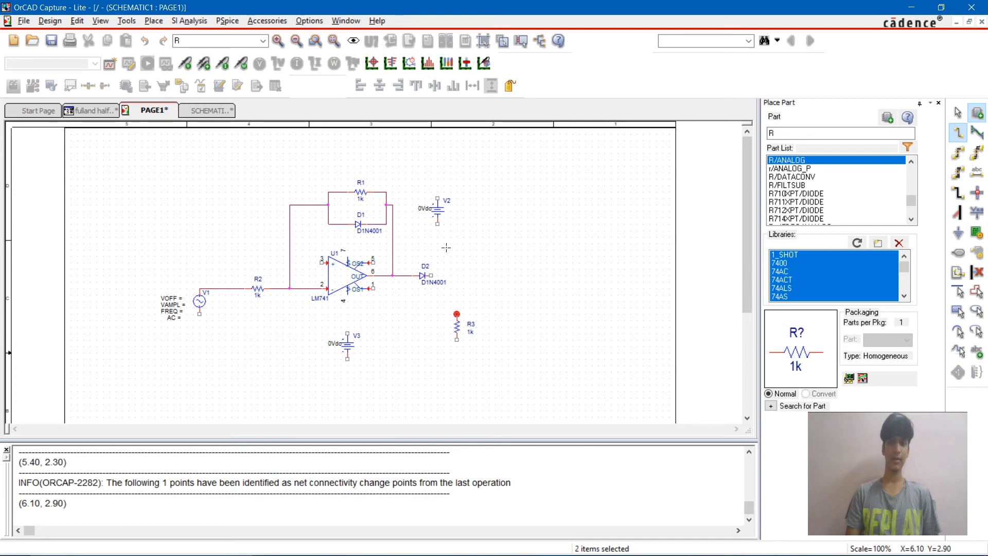
Step: Wire the upper terminal of V2 to op-amp pin 7, and pin 4 to the upper terminal of V3
{"action": "left_click", "coordinate": [437, 199]}
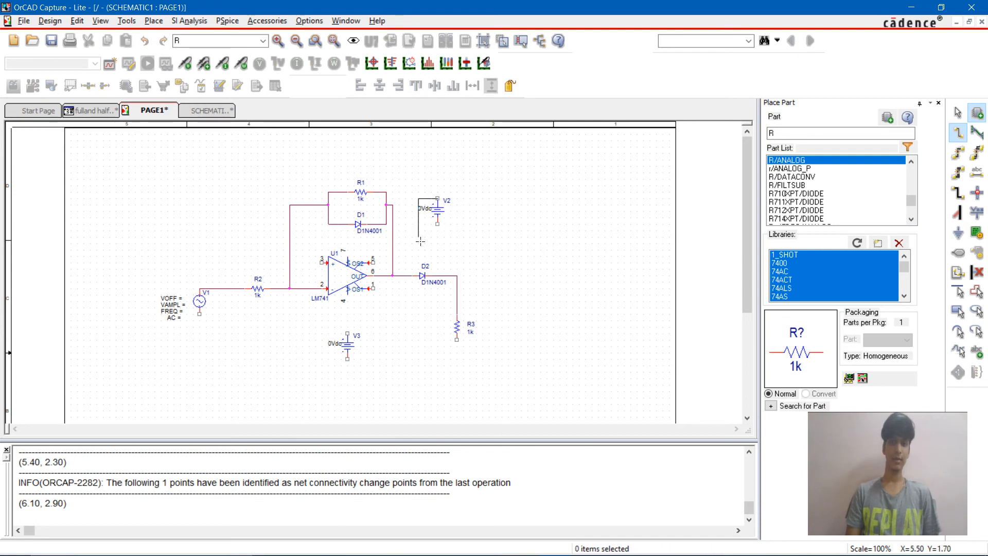
{"action": "left_click", "coordinate": [404, 250]}
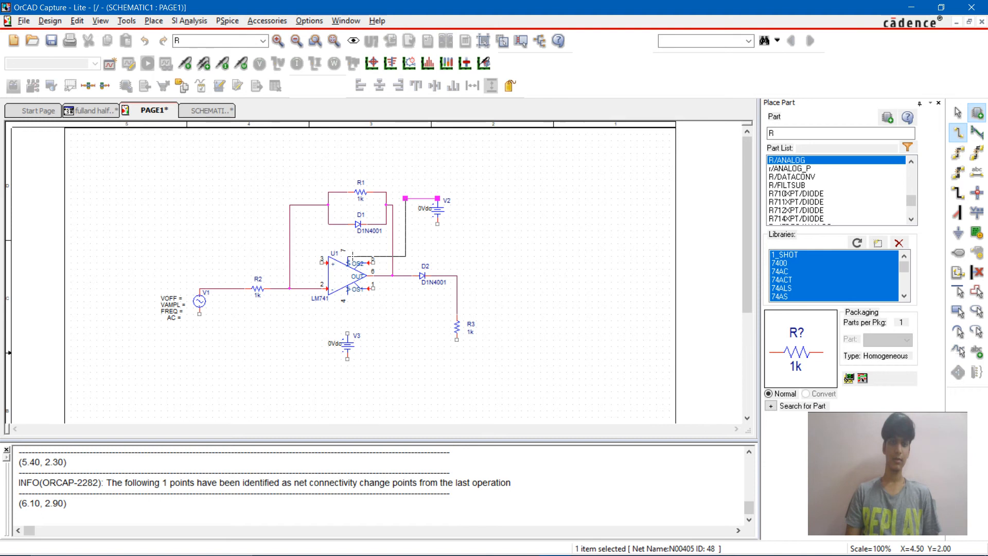
{"action": "left_click", "coordinate": [347, 257]}
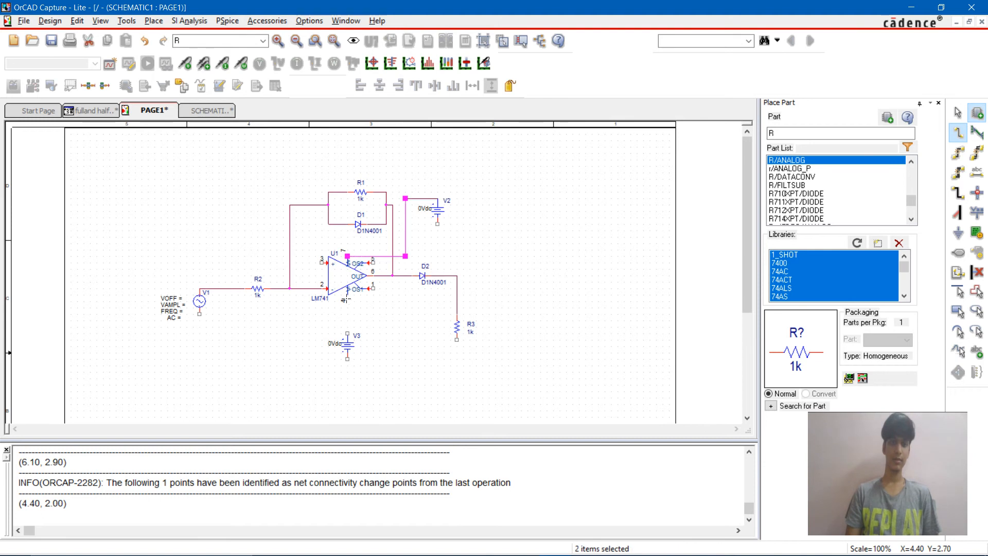
{"action": "left_click_drag", "start_coordinate": [347, 299], "coordinate": [347, 333]}
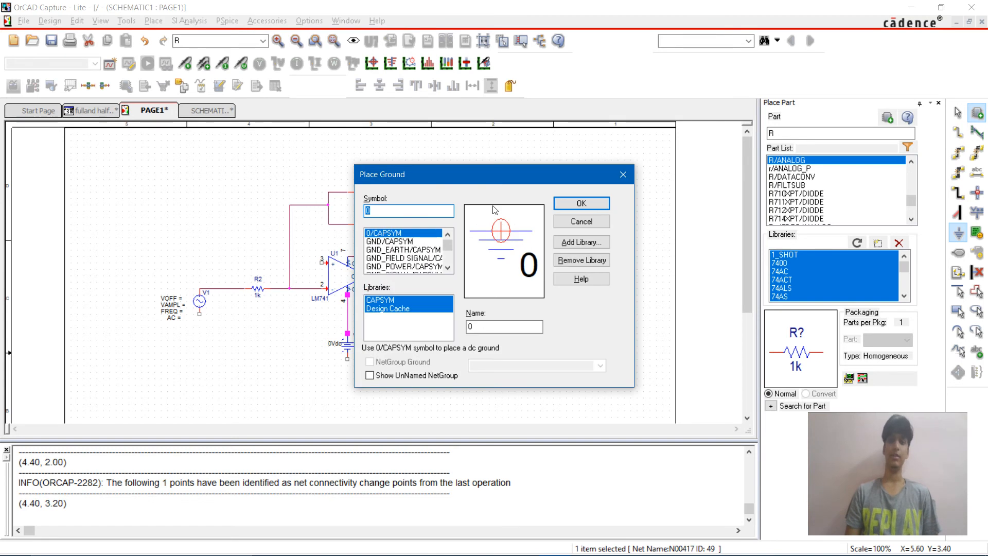
Step: Place 0/CAPSYM ground symbols beside op-amp pin 3 and below V1, V3, V2 and R3
{"action": "left_click", "coordinate": [581, 203]}
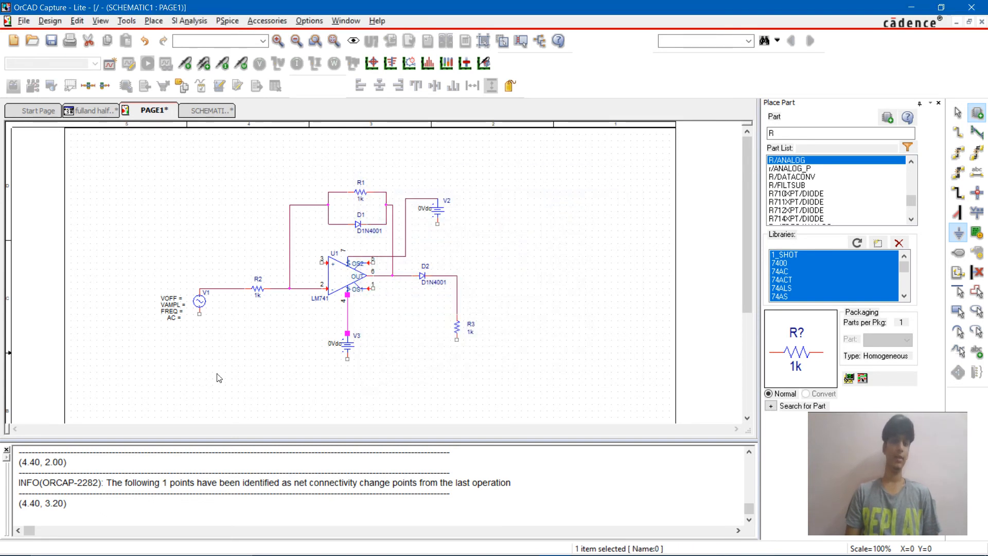
{"action": "left_click", "coordinate": [303, 276]}
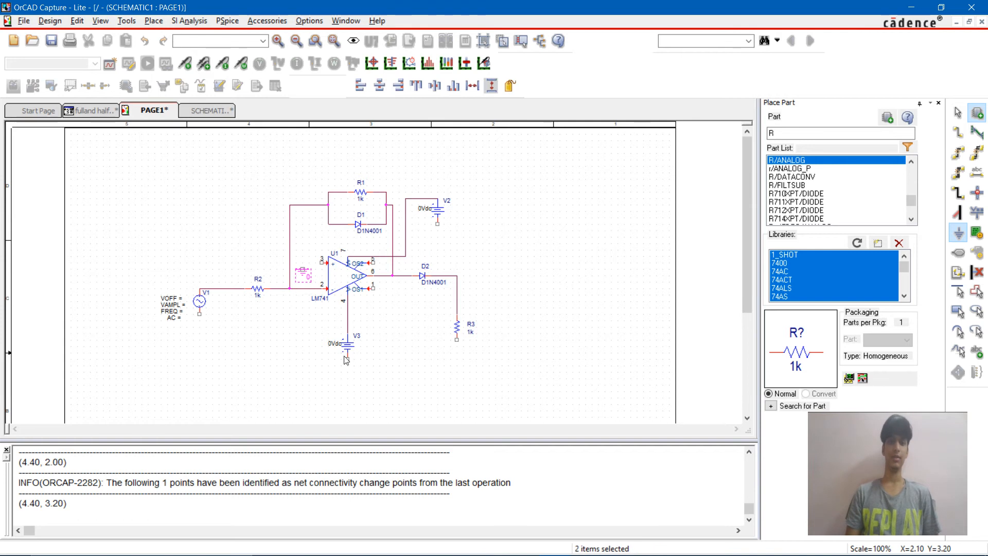
{"action": "left_click", "coordinate": [200, 332]}
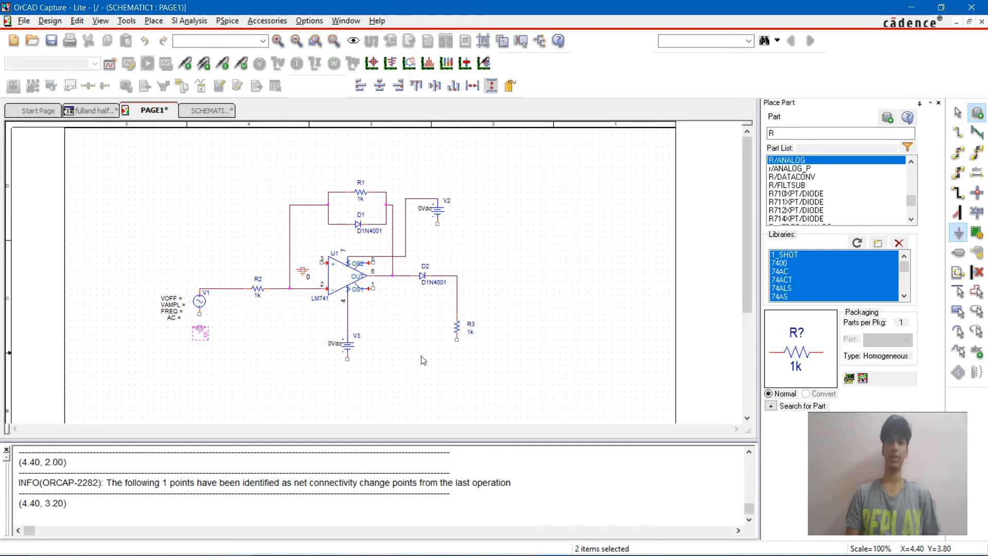
{"action": "left_click", "coordinate": [348, 370]}
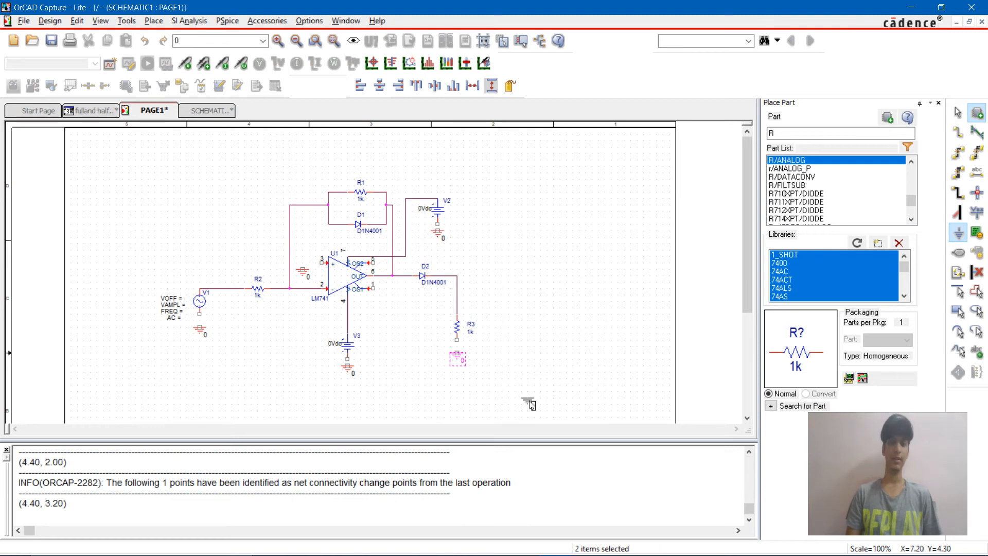
{"action": "key", "text": "Escape"}
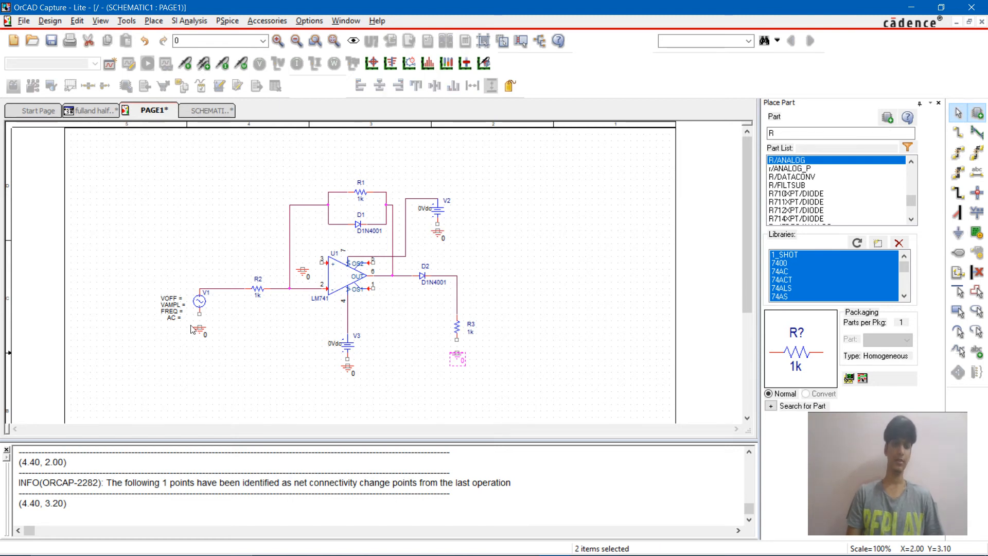
Step: Wire V1's lower terminal and op-amp pin 3 to their adjacent ground symbols
{"action": "key", "text": "w"}
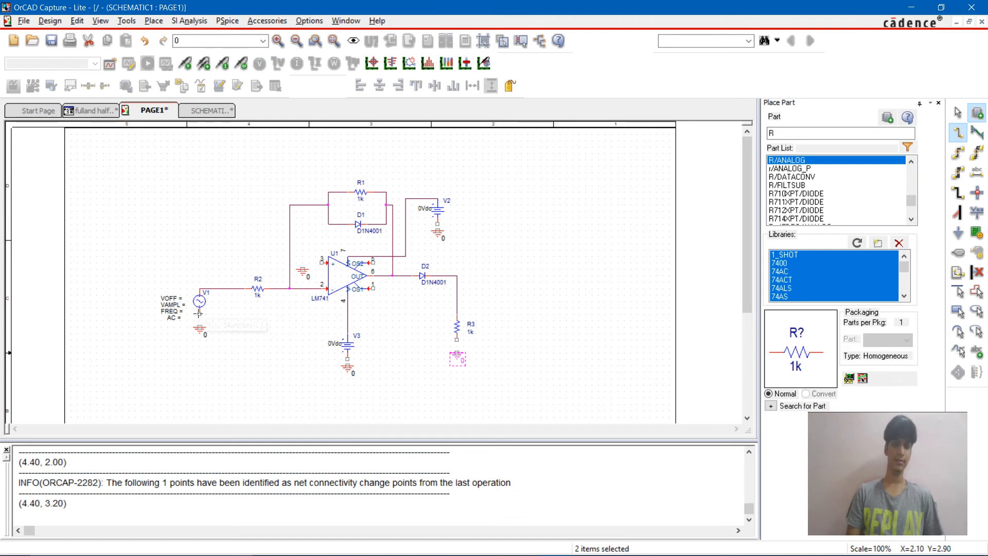
{"action": "left_click", "coordinate": [199, 313]}
{"action": "left_click", "coordinate": [199, 326]}
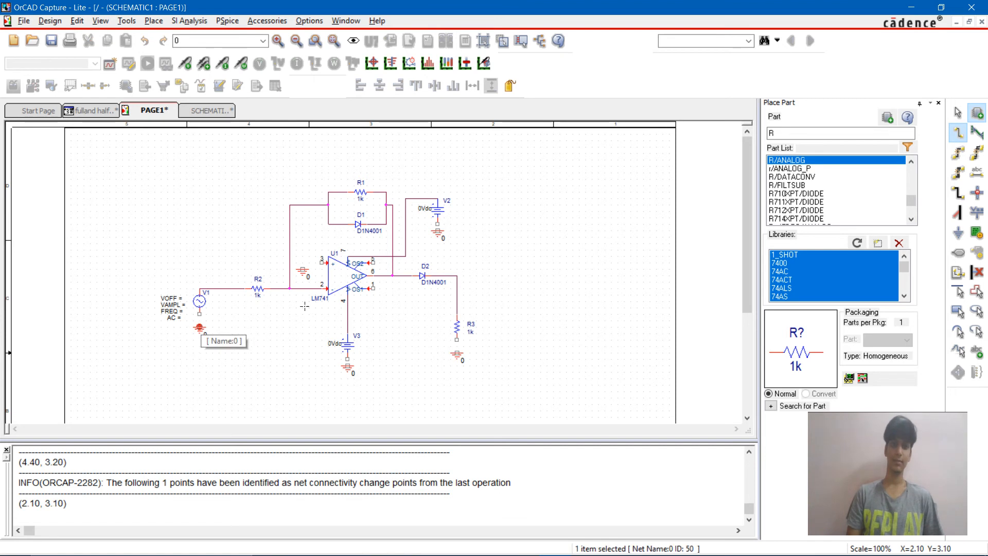
{"action": "left_click", "coordinate": [304, 268]}
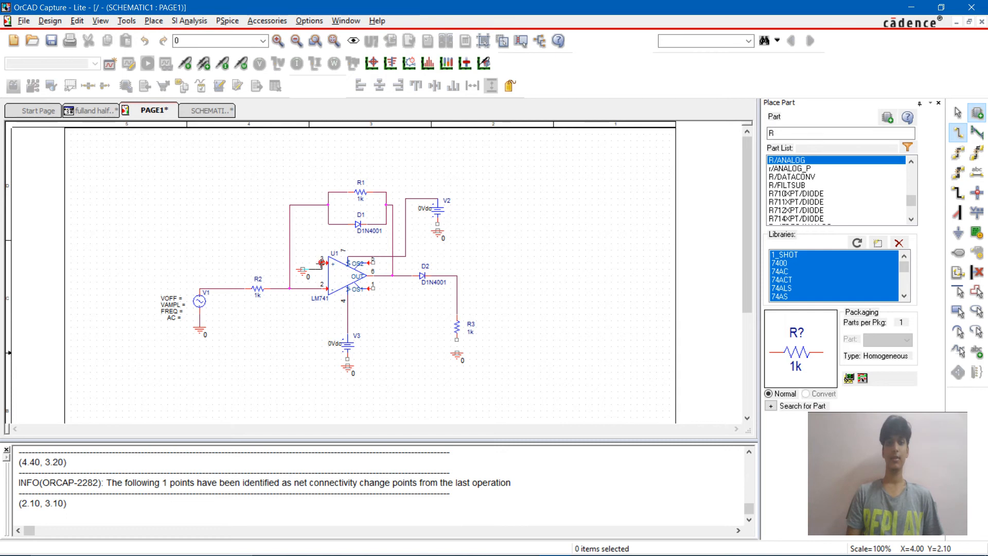
{"action": "left_click", "coordinate": [322, 263]}
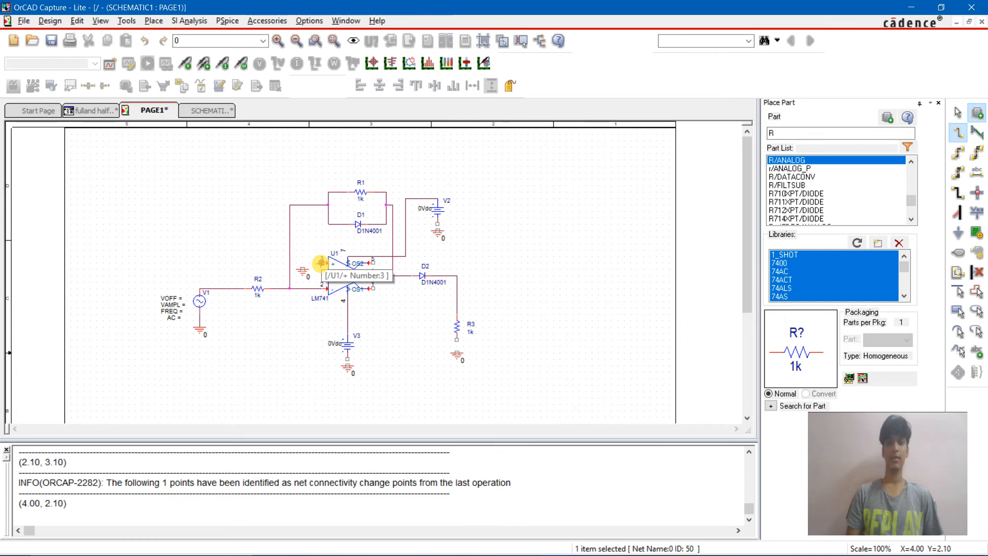
Step: Wire the lower terminals of V3, R3 and V2 to the ground symbols beneath them
{"action": "left_click", "coordinate": [347, 361]}
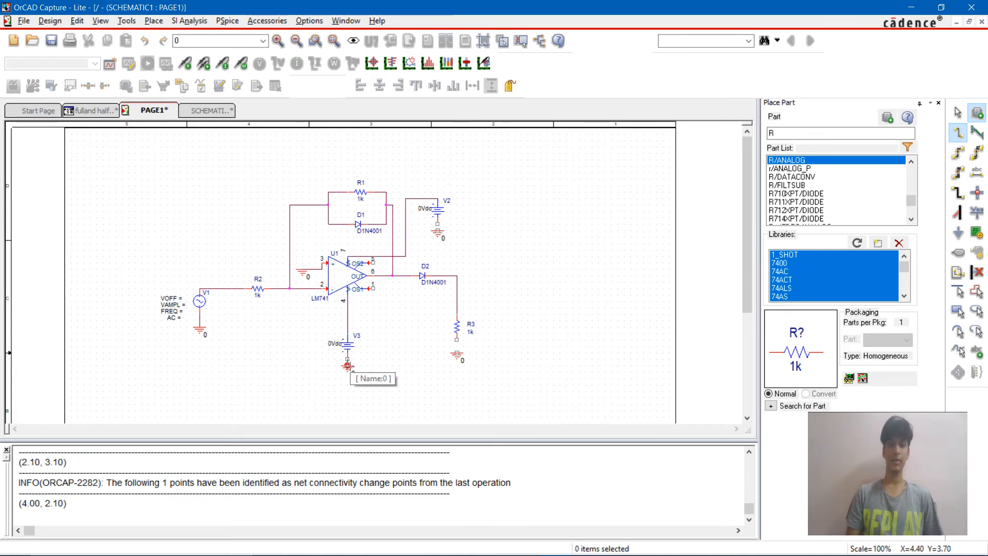
{"action": "left_click", "coordinate": [347, 366]}
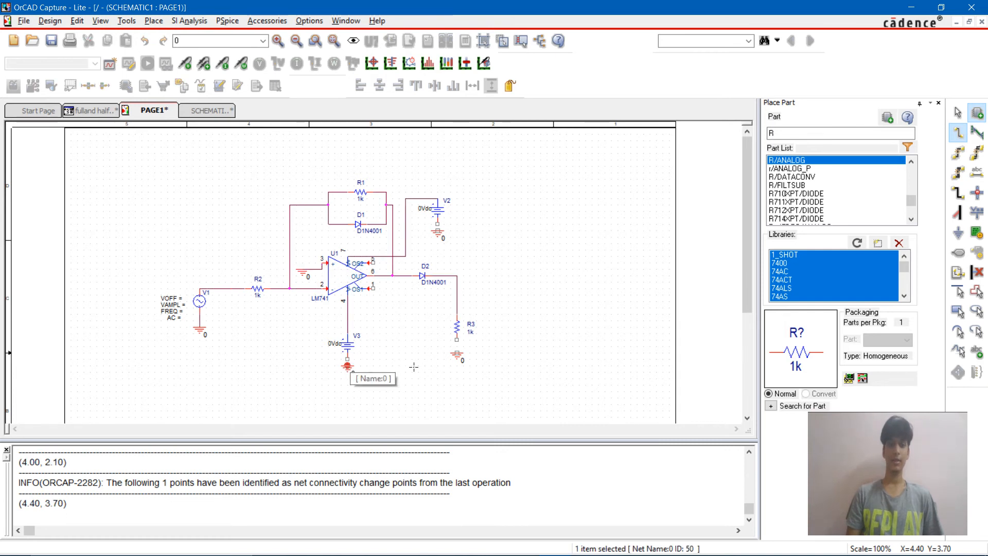
{"action": "left_click", "coordinate": [456, 340]}
{"action": "left_click", "coordinate": [456, 353]}
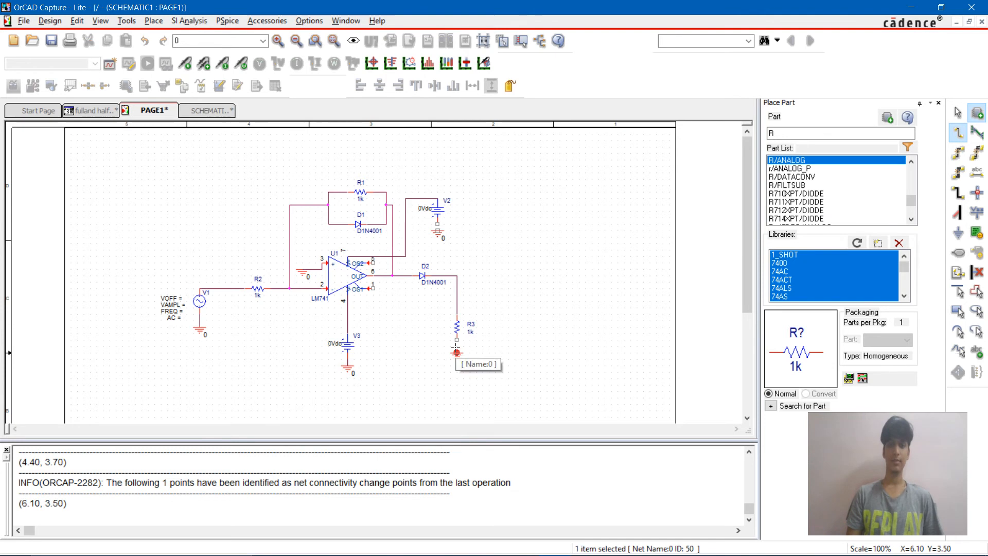
{"action": "left_click", "coordinate": [436, 225]}
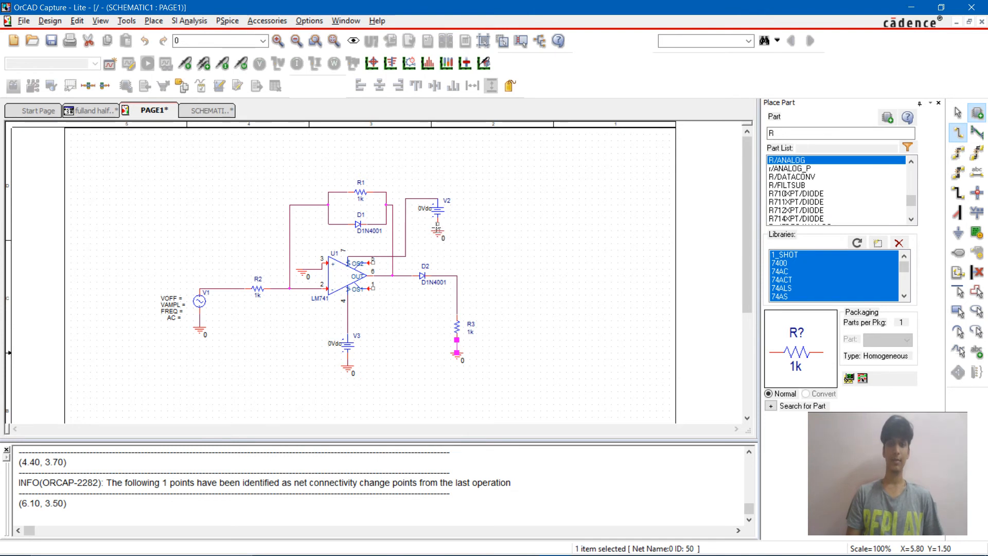
{"action": "left_click", "coordinate": [437, 228]}
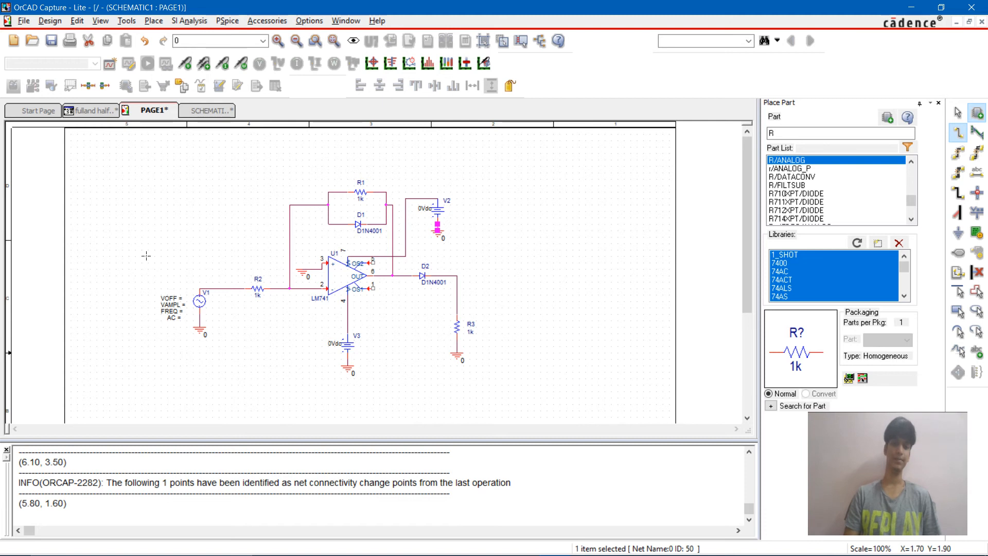
{"action": "key", "text": "Escape"}
Step: Set the values of resistors R2 and R1 to 10k
{"action": "double_click", "coordinate": [255, 288]}
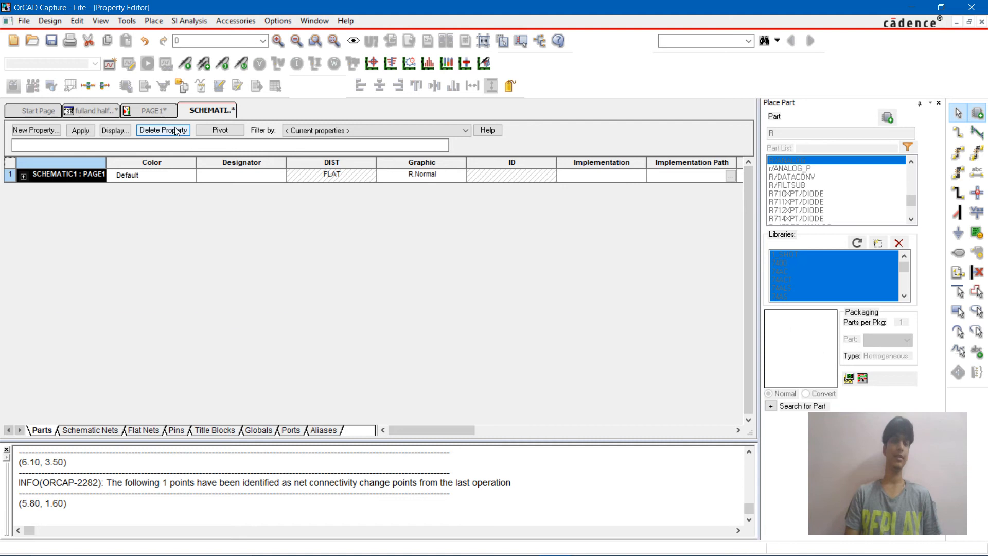
{"action": "left_click", "coordinate": [154, 110]}
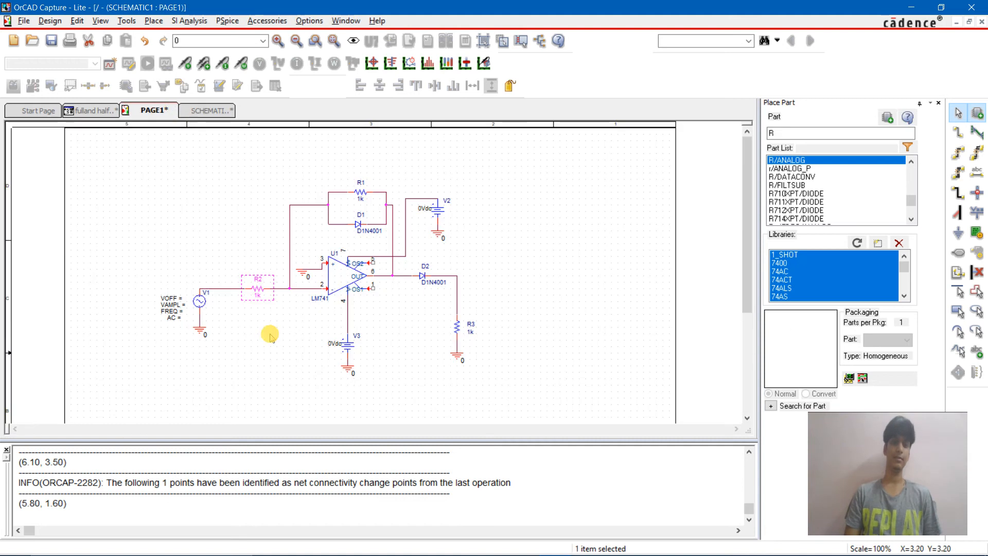
{"action": "double_click", "coordinate": [258, 296]}
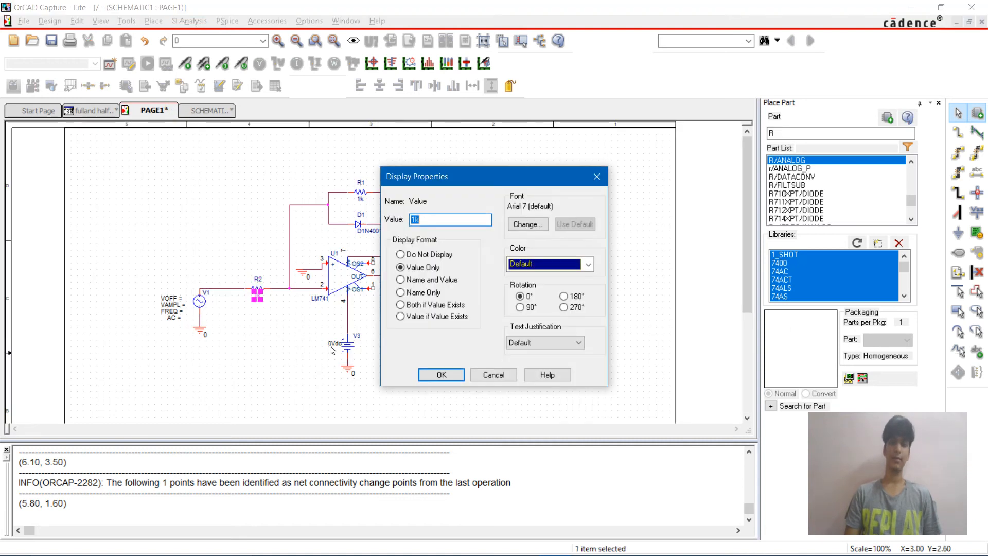
{"action": "type", "text": "1"}
{"action": "key", "text": "Return"}
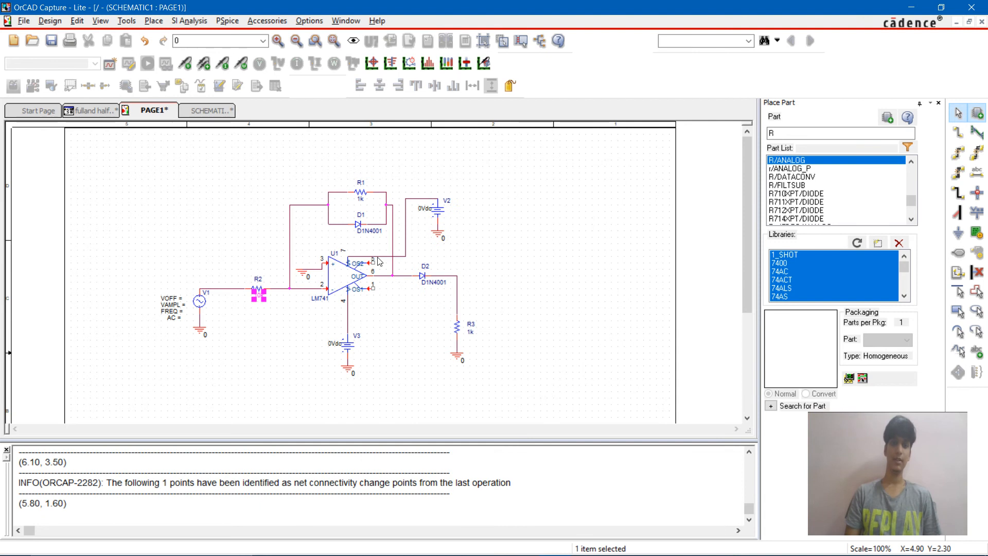
{"action": "double_click", "coordinate": [362, 202]}
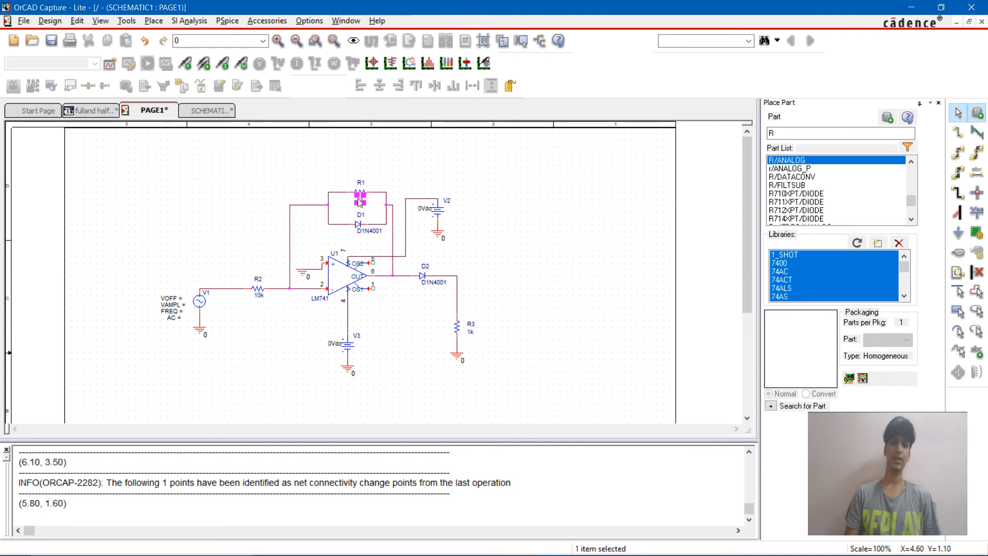
{"action": "type", "text": "10k"}
{"action": "key", "text": "Return"}
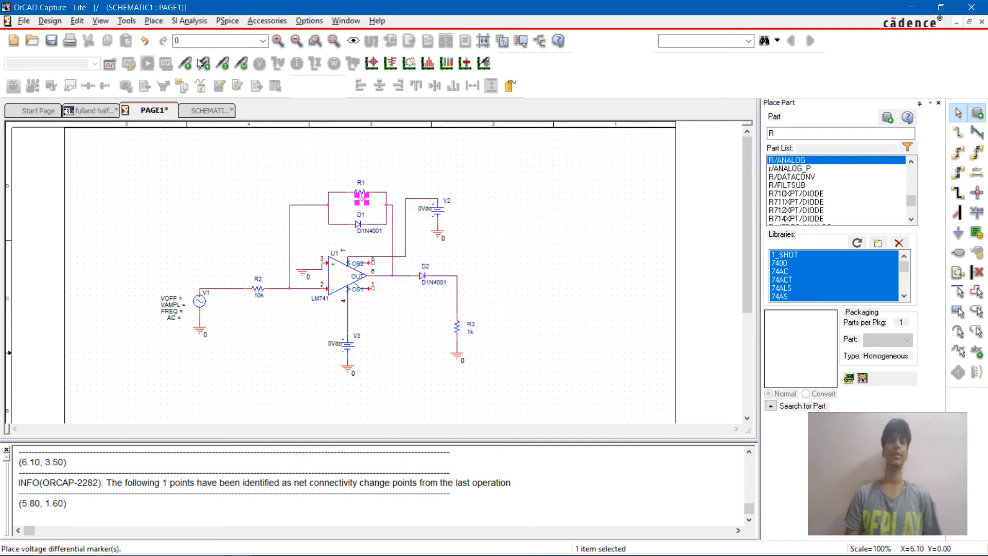
Step: Place voltage markers on the wire between V1 and R2 and at the corner between D2 and R3
{"action": "left_click", "coordinate": [218, 280]}
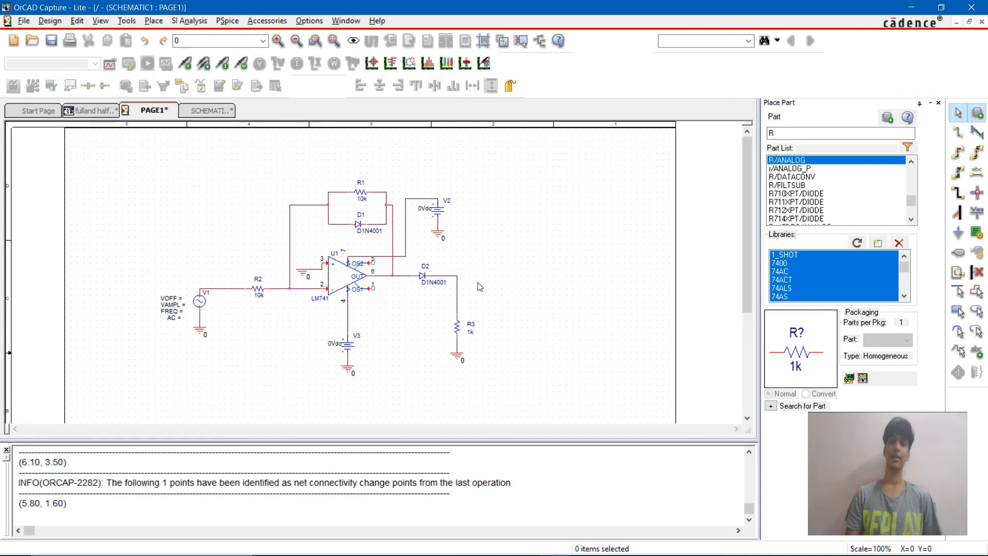
{"action": "left_click", "coordinate": [455, 279]}
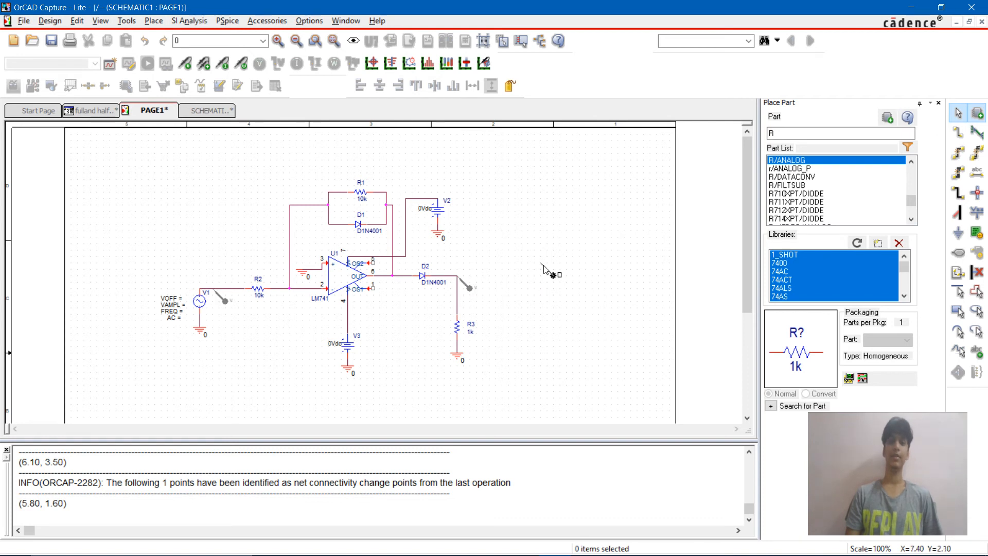
Step: Create a simulation profile named test with a Time Domain (Transient) analysis and a run-to time of 5ms
{"action": "left_click", "coordinate": [227, 20]}
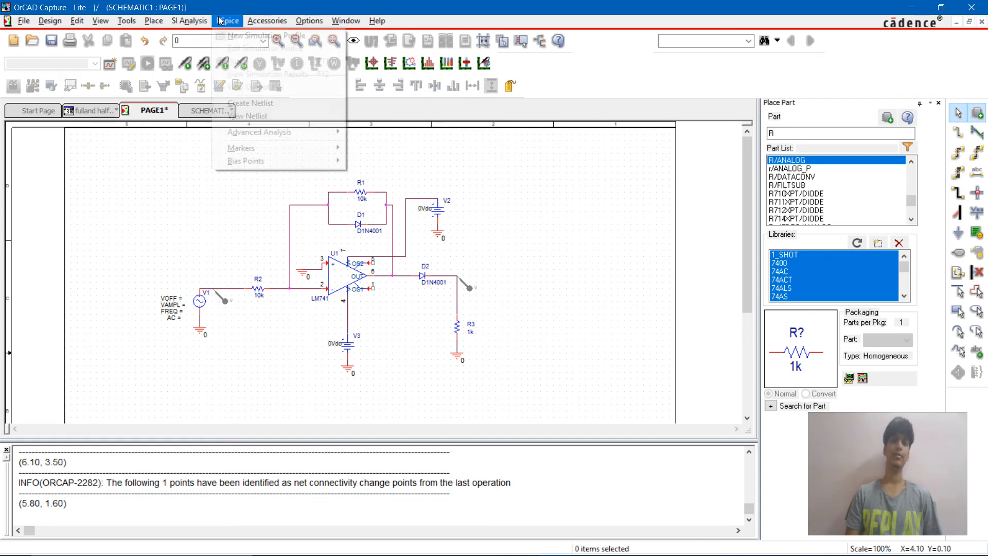
{"action": "left_click", "coordinate": [234, 35]}
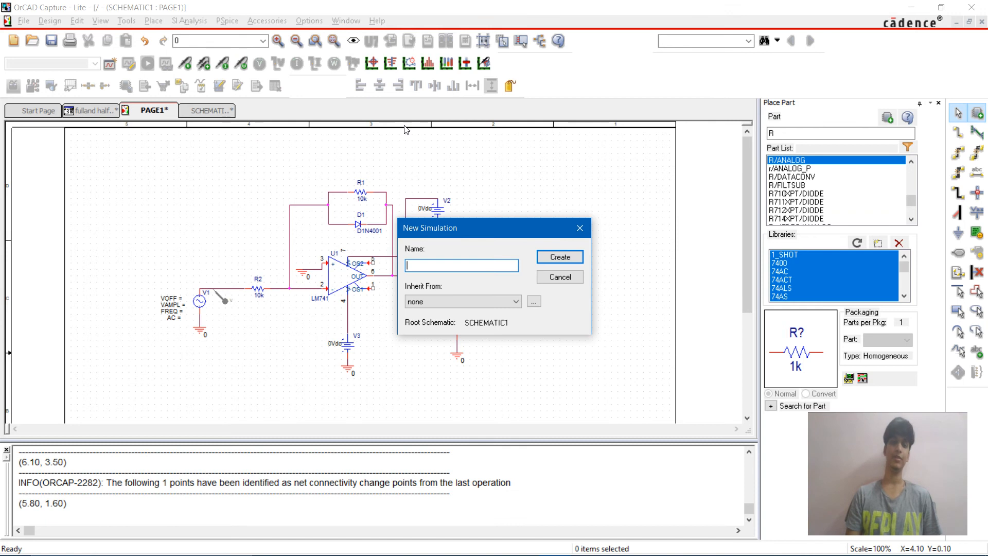
{"action": "type", "text": "test"}
{"action": "key", "text": "Return"}
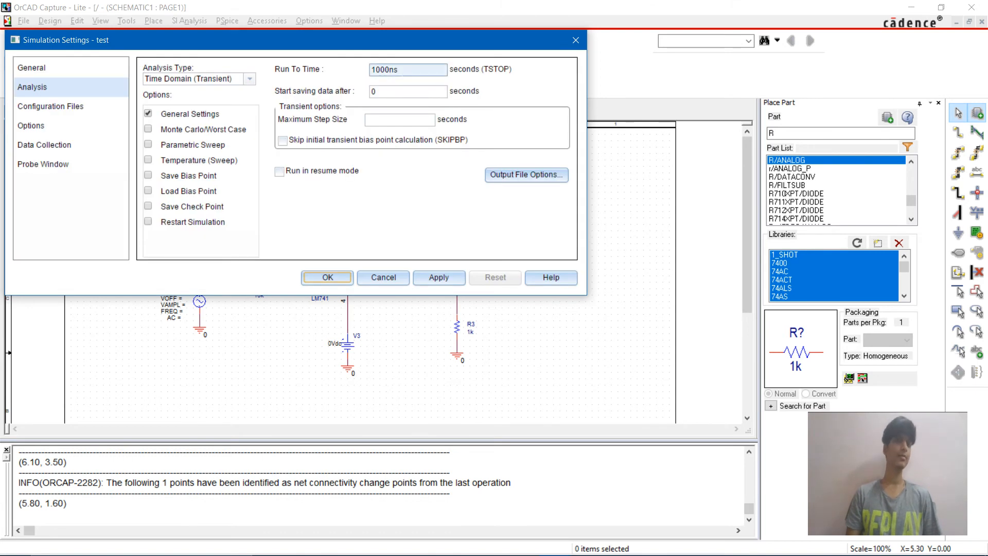
{"action": "left_click_drag", "start_coordinate": [397, 69], "coordinate": [370, 69]}
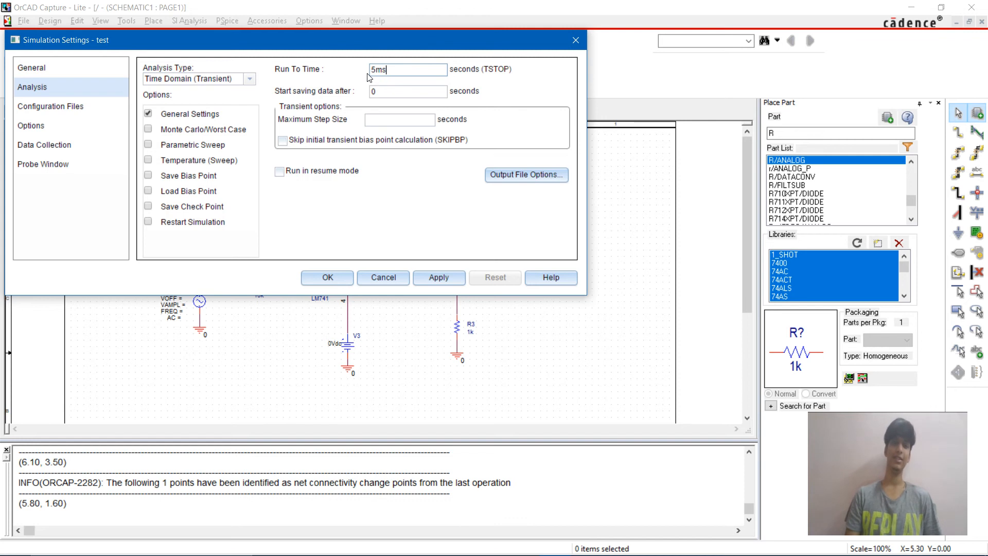
{"action": "left_click", "coordinate": [327, 280]}
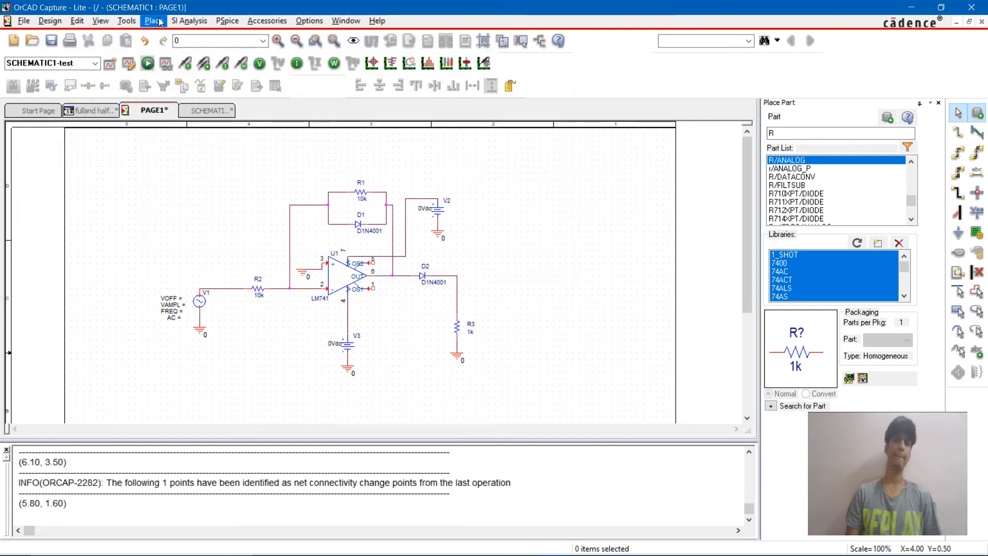
Step: Add voltage markers to the V1–R2 input wire and to the output node joining D2 and R3
{"action": "left_click", "coordinate": [230, 20]}
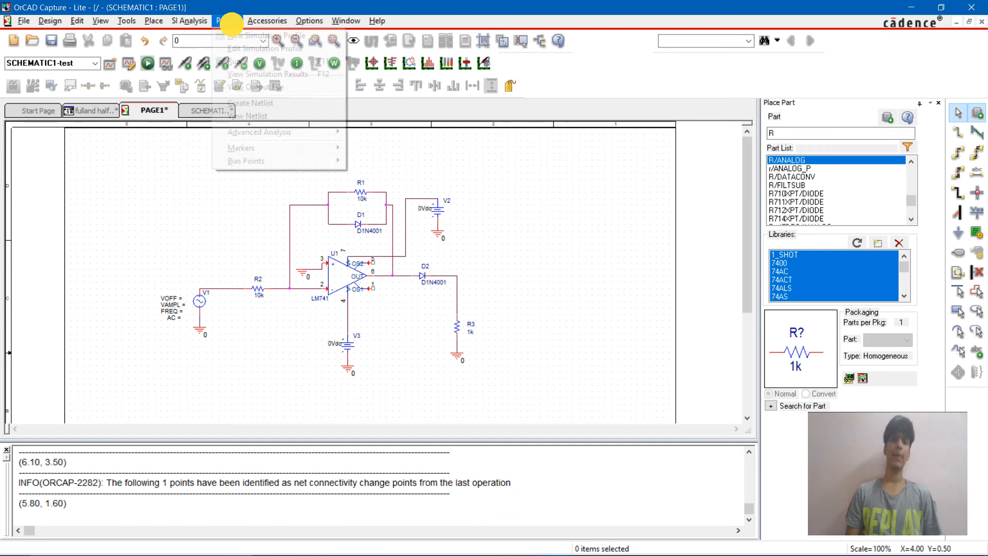
{"action": "left_click", "coordinate": [515, 294]}
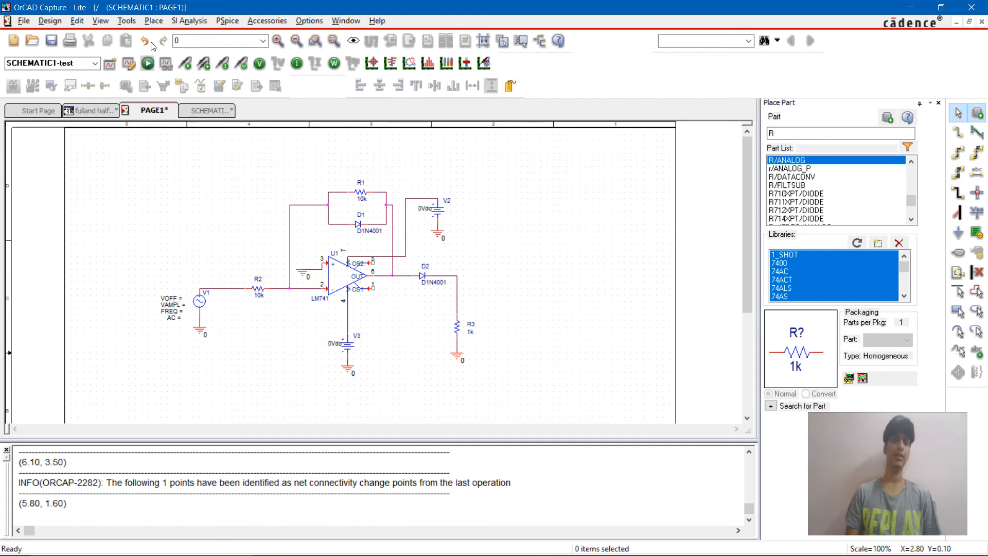
{"action": "left_click", "coordinate": [213, 286]}
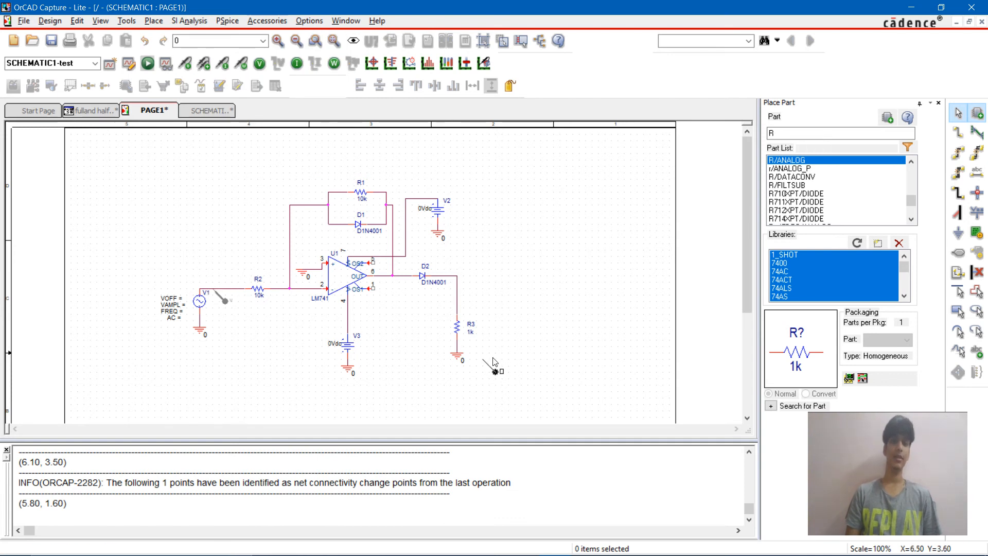
{"action": "left_click", "coordinate": [458, 277]}
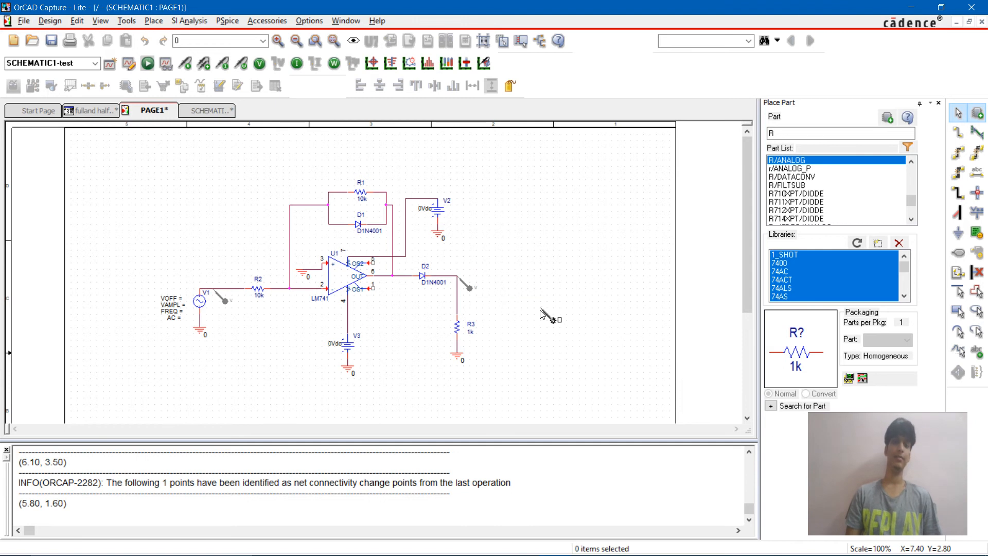
Step: Set source V1's offset voltage VOFF to 0 and its amplitude VAMPL to 1
{"action": "double_click", "coordinate": [179, 300]}
{"action": "key", "text": "End"}
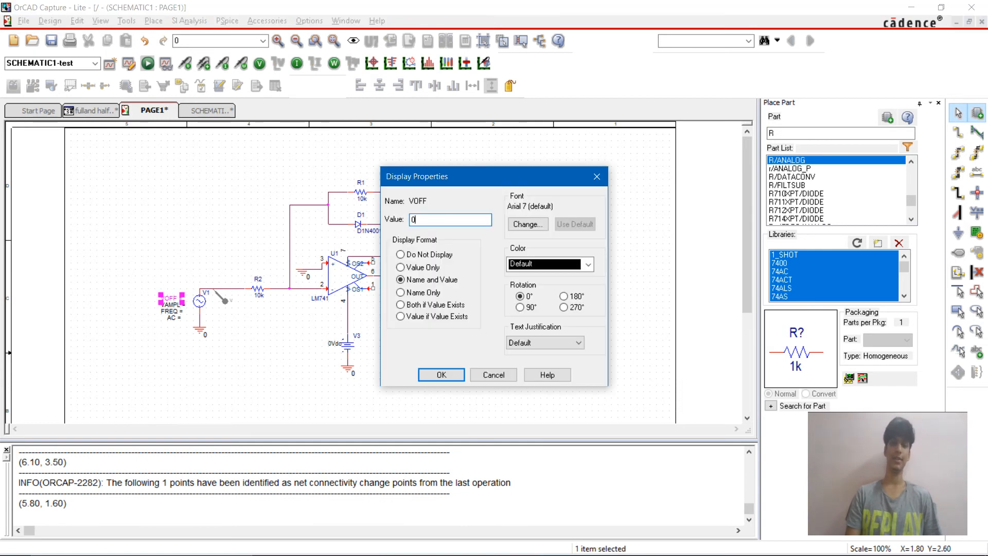
{"action": "key", "text": "Return"}
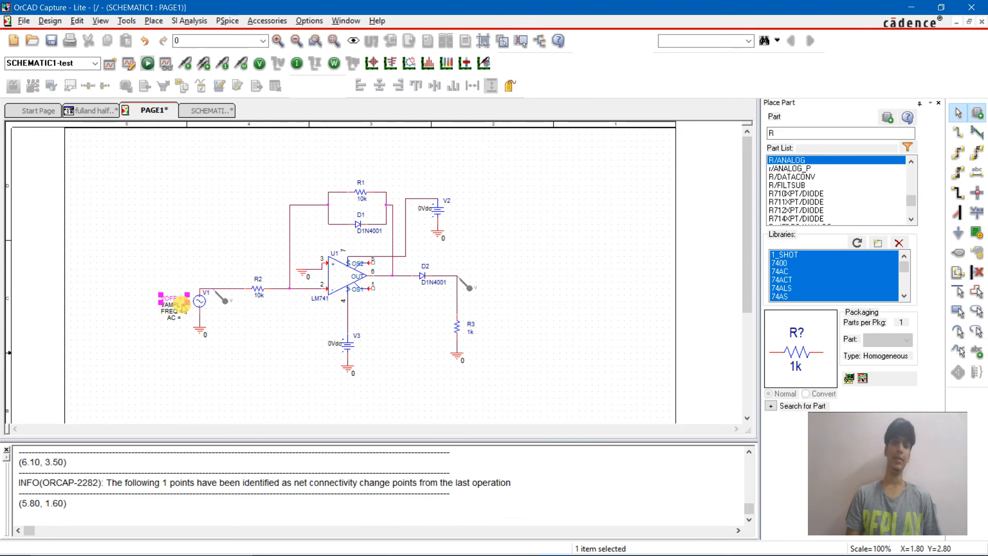
{"action": "double_click", "coordinate": [173, 305]}
{"action": "type", "text": "1"}
{"action": "key", "text": "Return"}
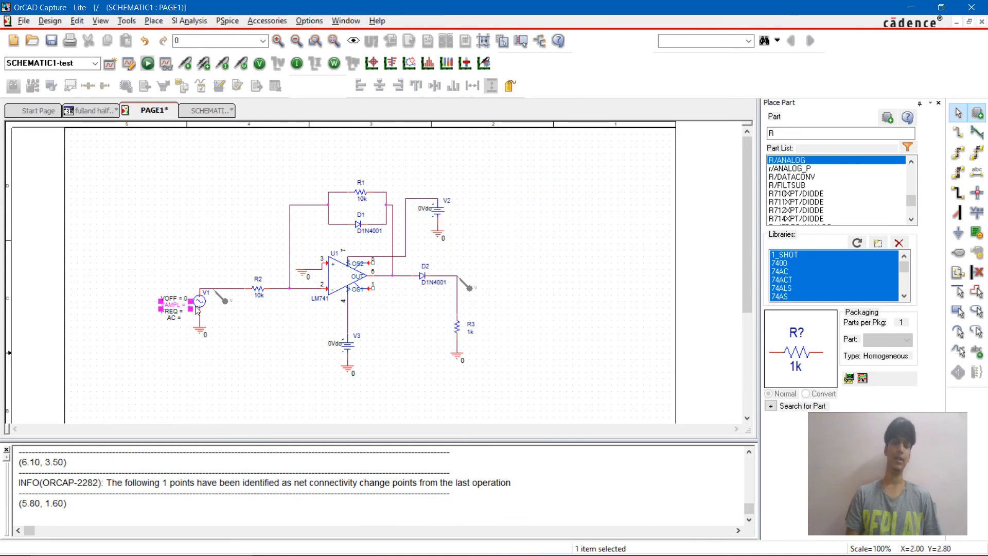
Step: Set source V1's frequency FREQ to 1k and its AC value to 0
{"action": "double_click", "coordinate": [171, 311]}
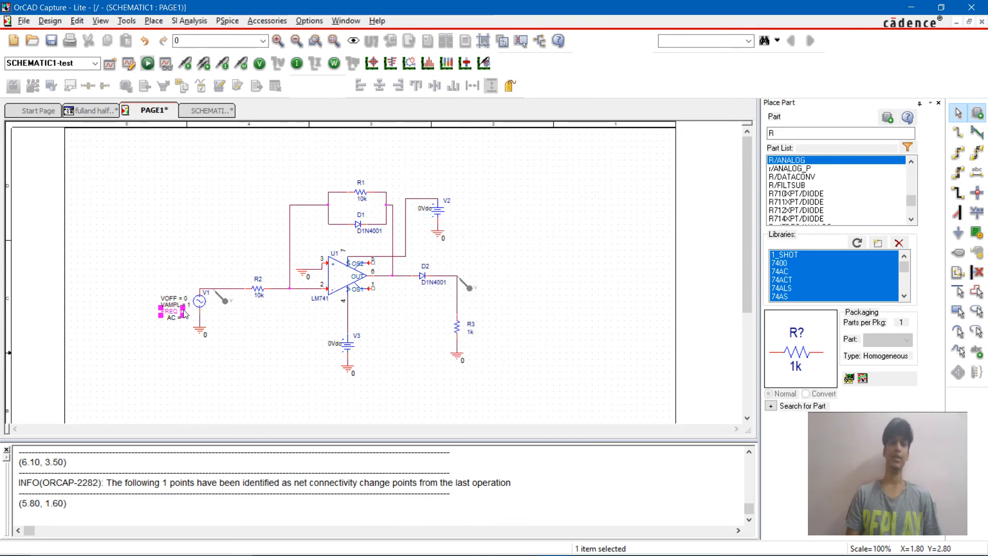
{"action": "type", "text": "1k"}
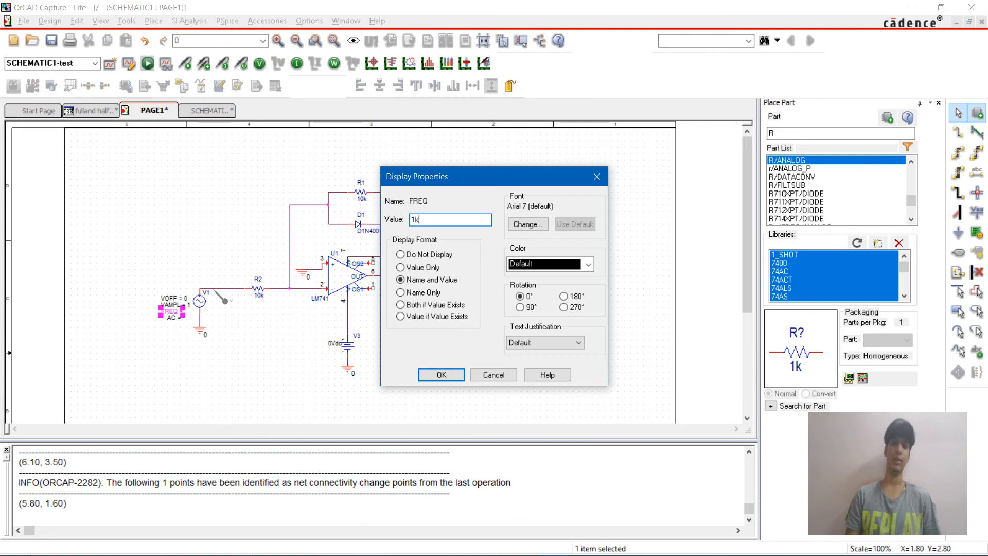
{"action": "key", "text": "Return"}
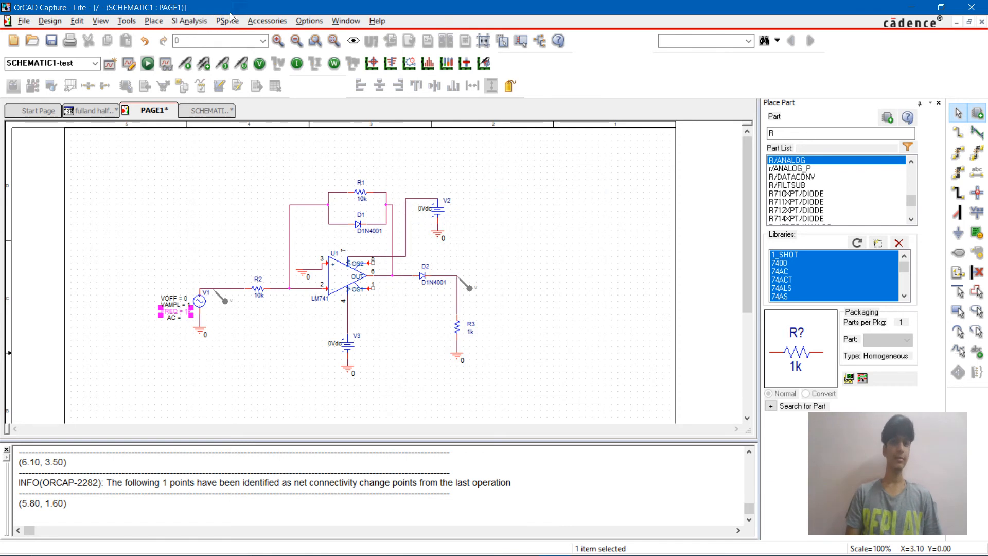
{"action": "left_click", "coordinate": [228, 20]}
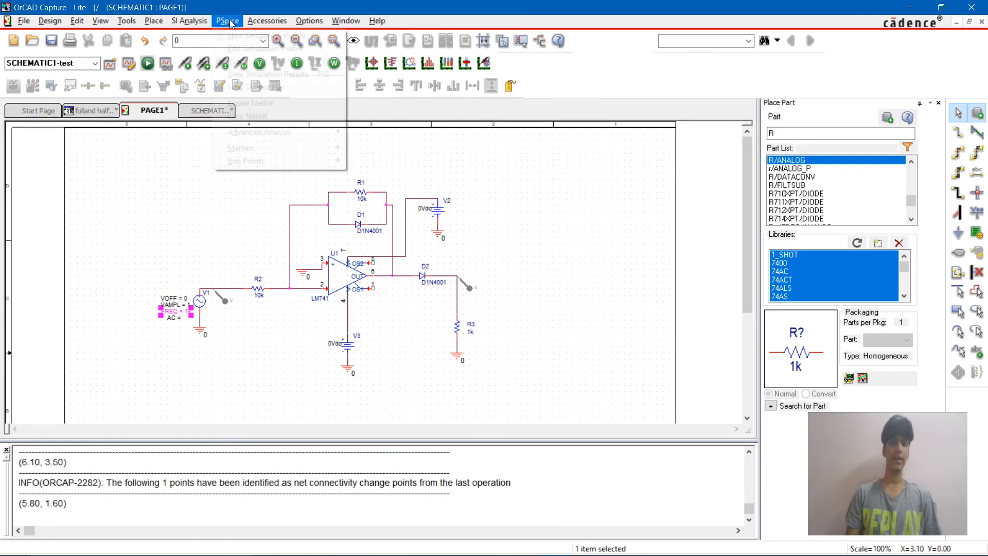
{"action": "left_click", "coordinate": [185, 327]}
{"action": "left_click", "coordinate": [183, 323]}
{"action": "double_click", "coordinate": [175, 319]}
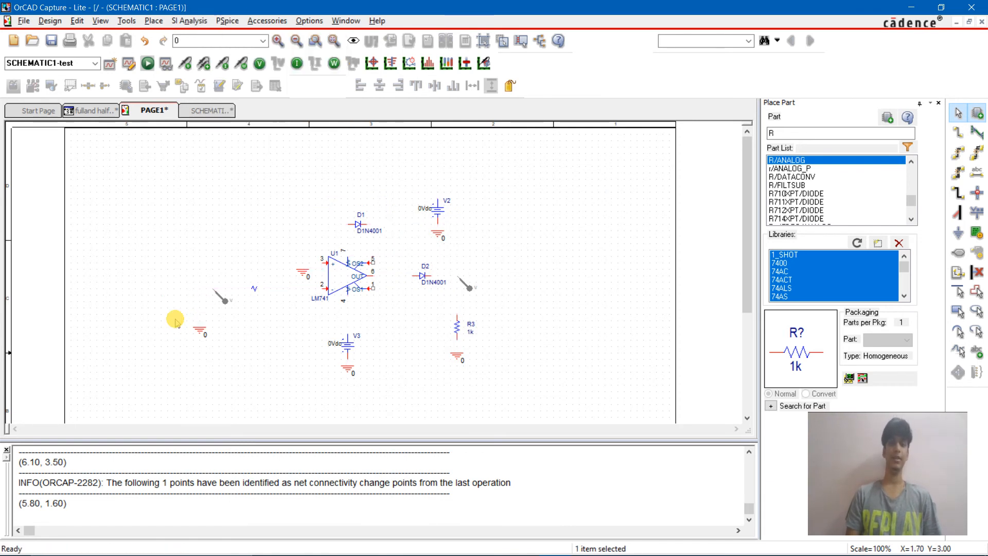
{"action": "type", "text": "0"}
{"action": "key", "text": "Return"}
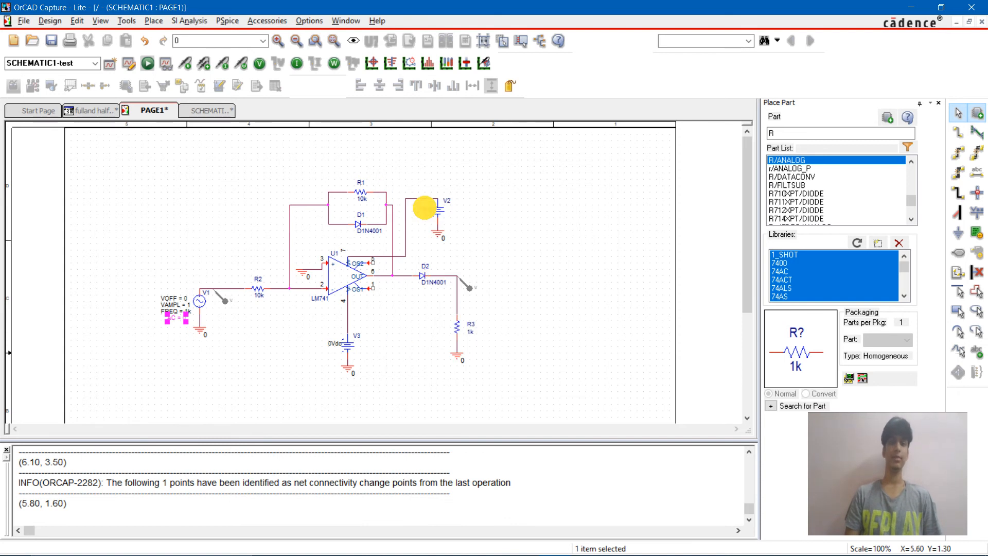
Step: Set the DC value of supply V2 to 15 and of supply V3 to -15
{"action": "double_click", "coordinate": [425, 209]}
{"action": "type", "text": "1V"}
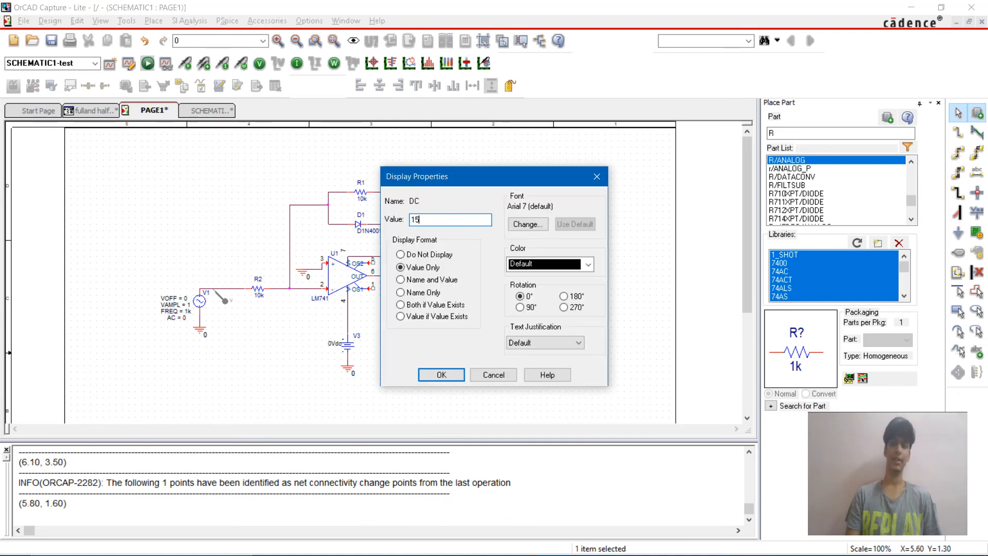
{"action": "key", "text": "Return"}
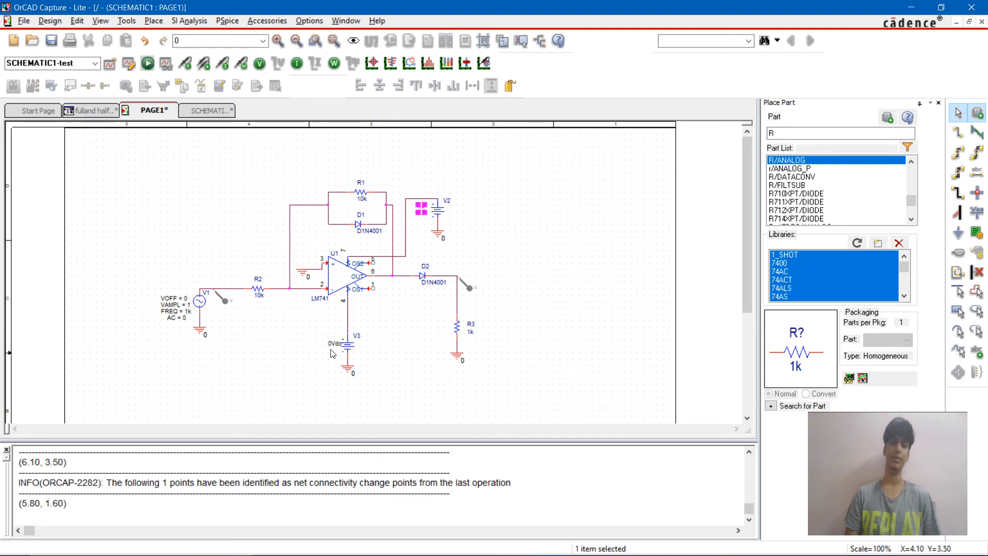
{"action": "double_click", "coordinate": [334, 343]}
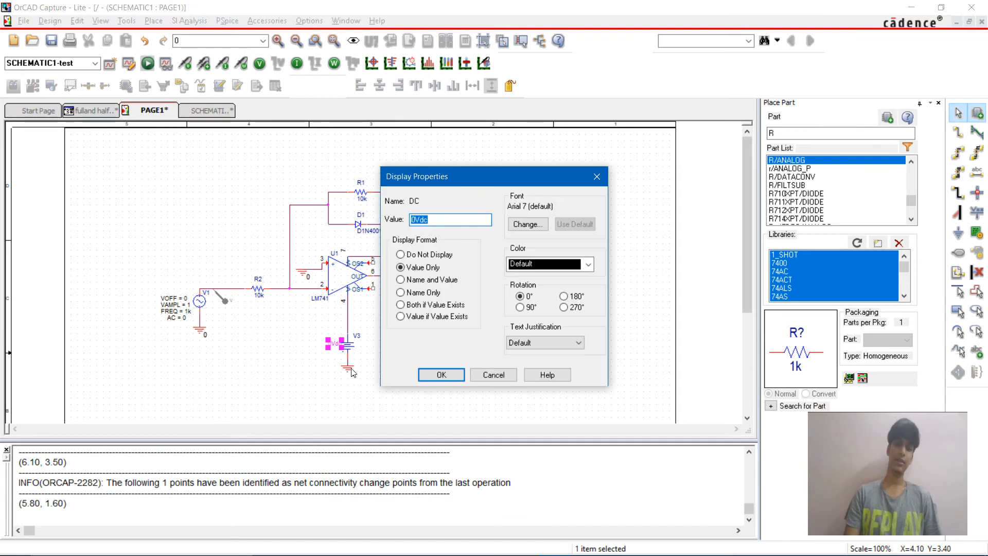
{"action": "type", "text": "-15"}
{"action": "key", "text": "Return"}
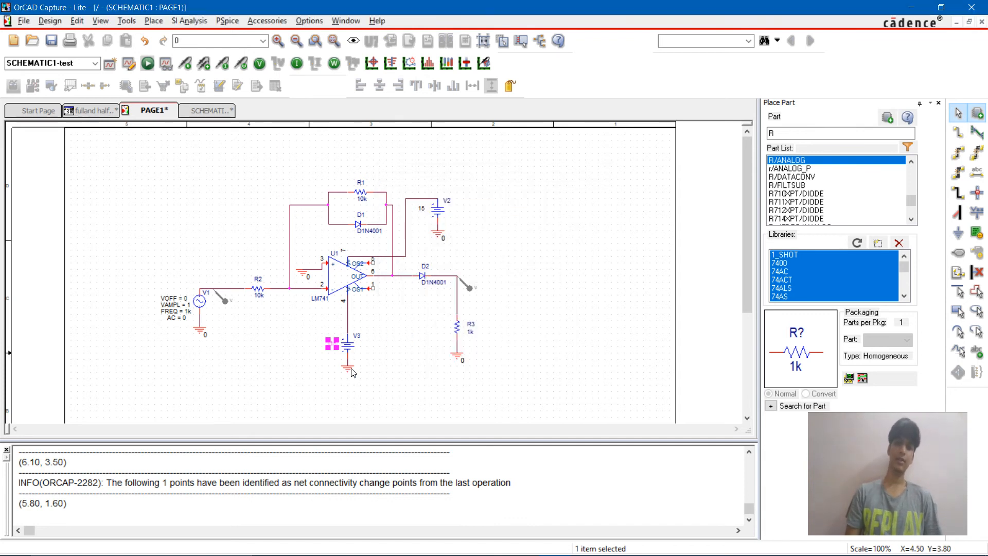
{"action": "left_click", "coordinate": [564, 244]}
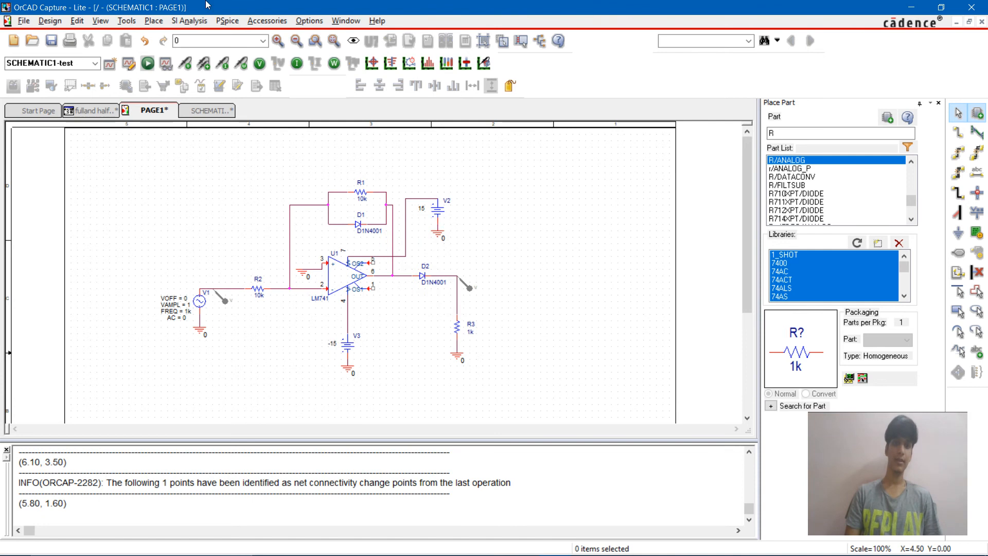
Step: Run the PSpice simulation, view the input and output waveforms, and close the results window
{"action": "left_click", "coordinate": [227, 20]}
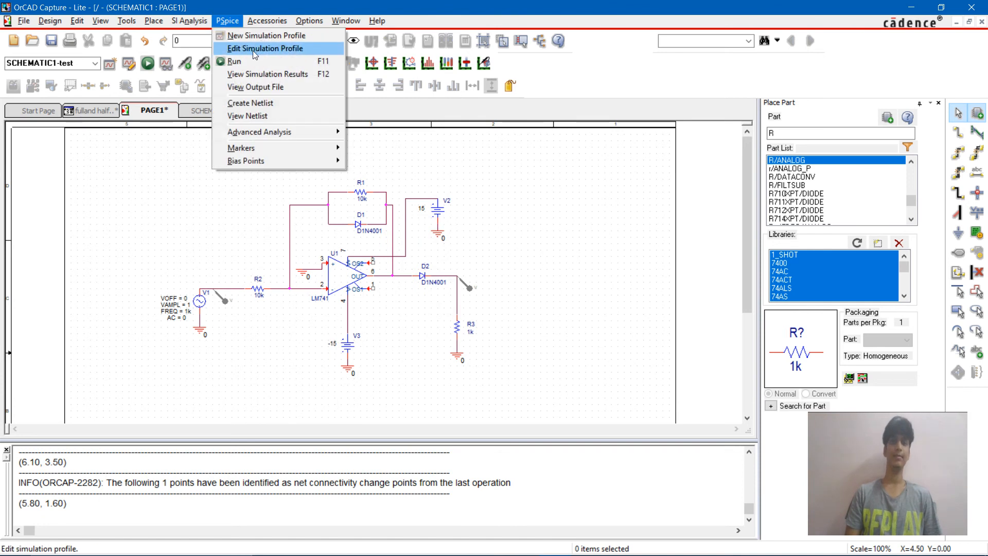
{"action": "left_click", "coordinate": [255, 60]}
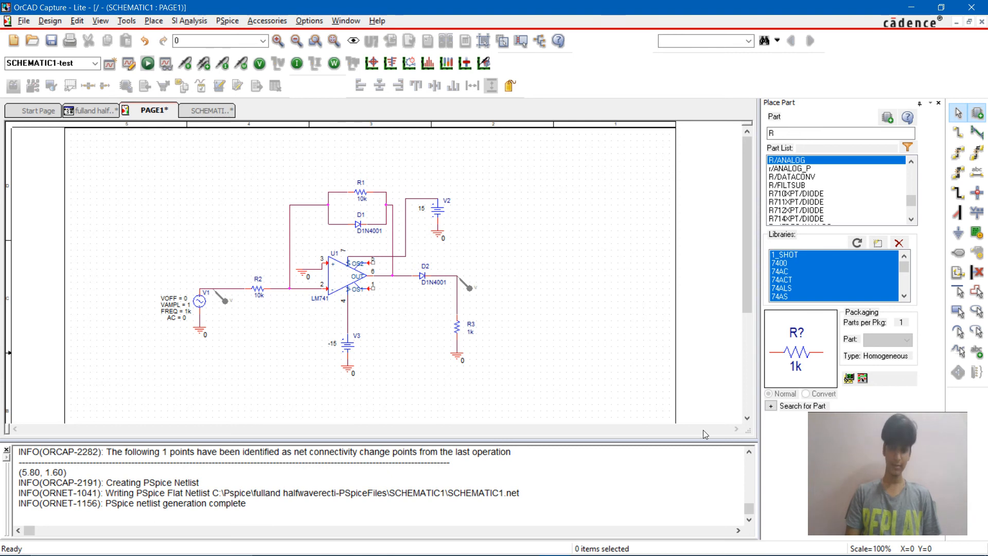
{"action": "mouse_move", "coordinate": [636, 545]}
{"action": "left_click", "coordinate": [590, 545]}
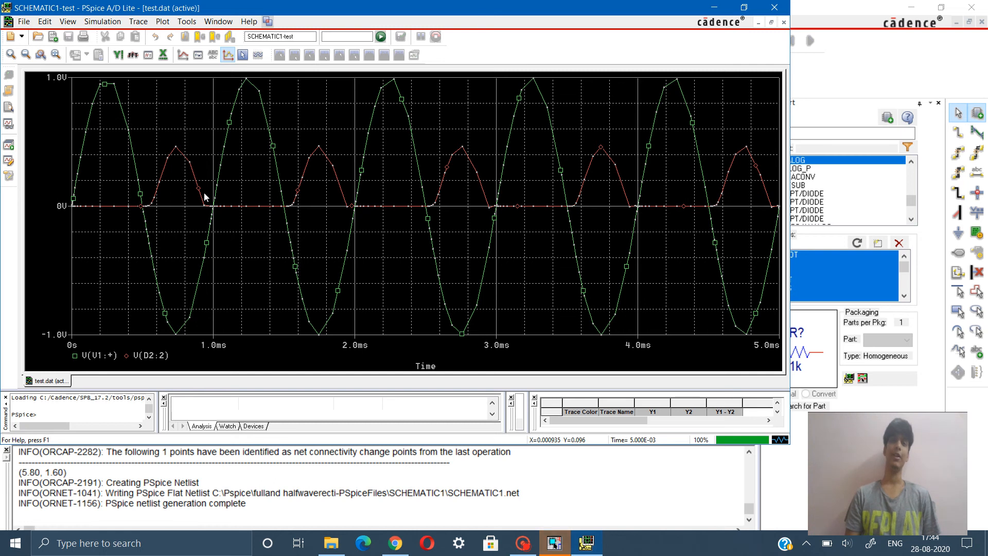
{"action": "left_click", "coordinate": [776, 7]}
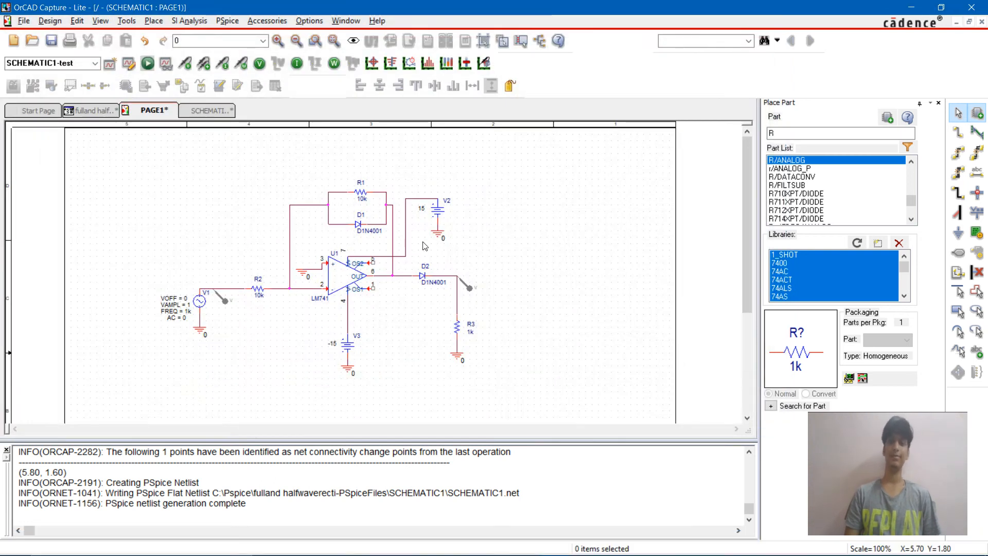
Step: Delete the voltage marker at the D2–R3 node and rerun the simulation to plot only the V1 input
{"action": "left_click", "coordinate": [465, 285]}
{"action": "key", "text": "Delete"}
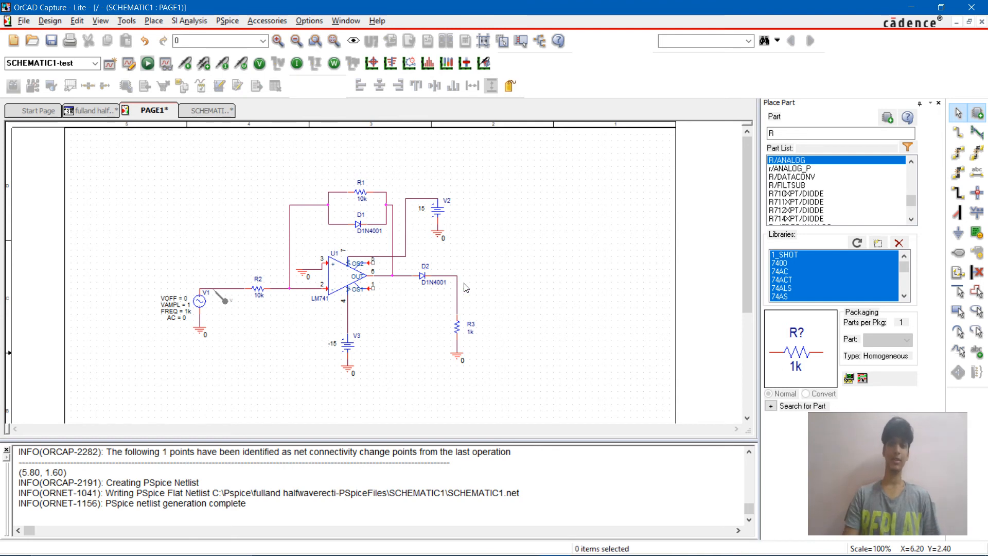
{"action": "left_click", "coordinate": [238, 20]}
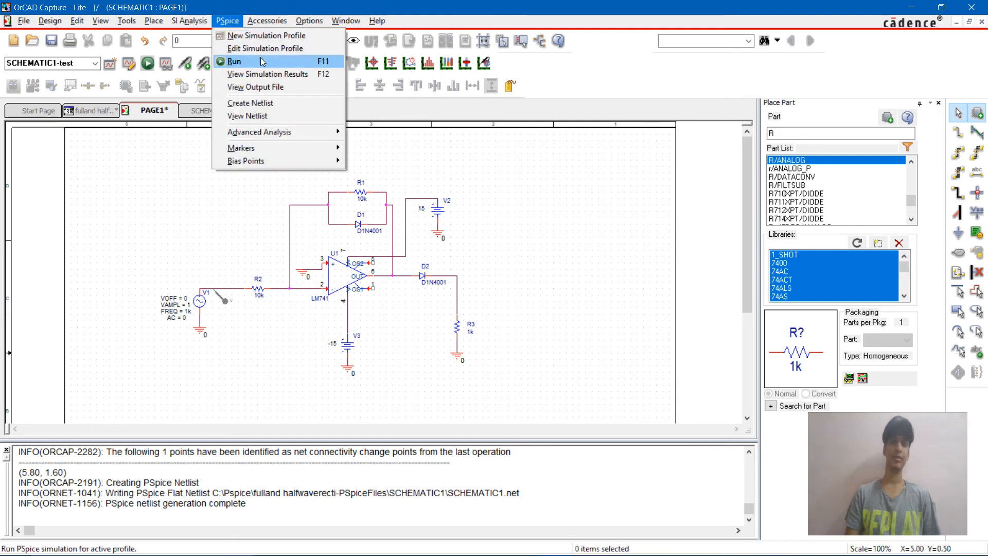
{"action": "left_click", "coordinate": [241, 61]}
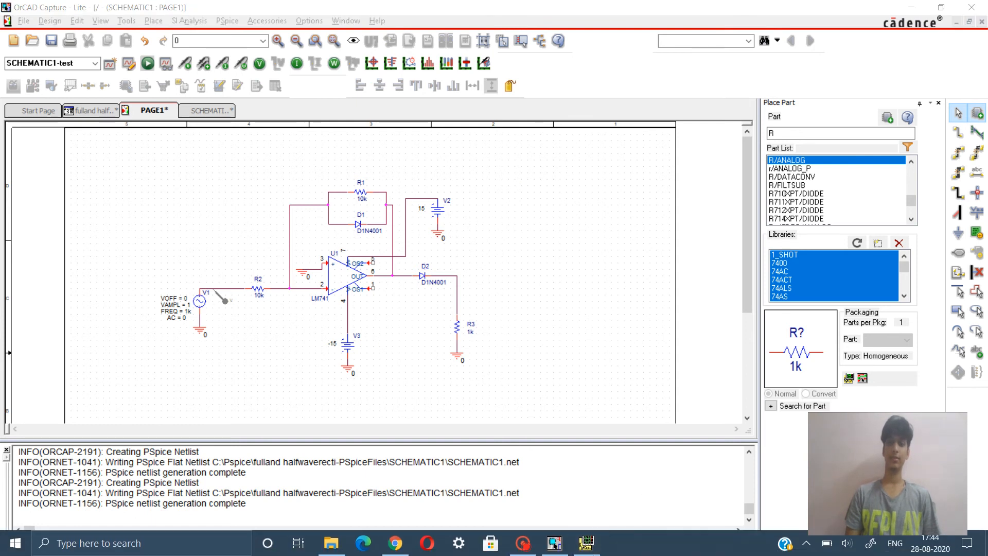
{"action": "left_click", "coordinate": [587, 545]}
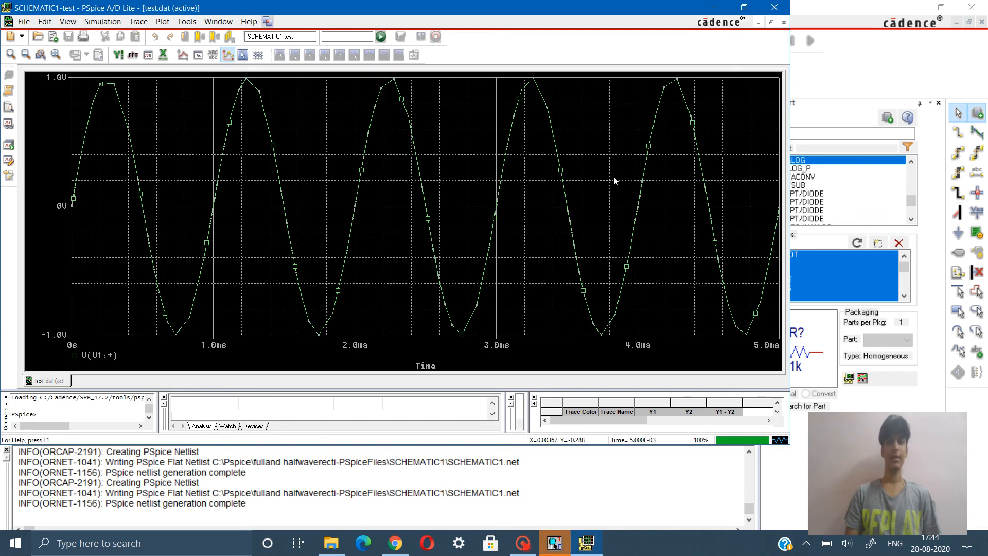
Step: Add a second plot to the waveform window above the V1 trace
{"action": "left_click", "coordinate": [112, 22]}
{"action": "mouse_move", "coordinate": [70, 22]}
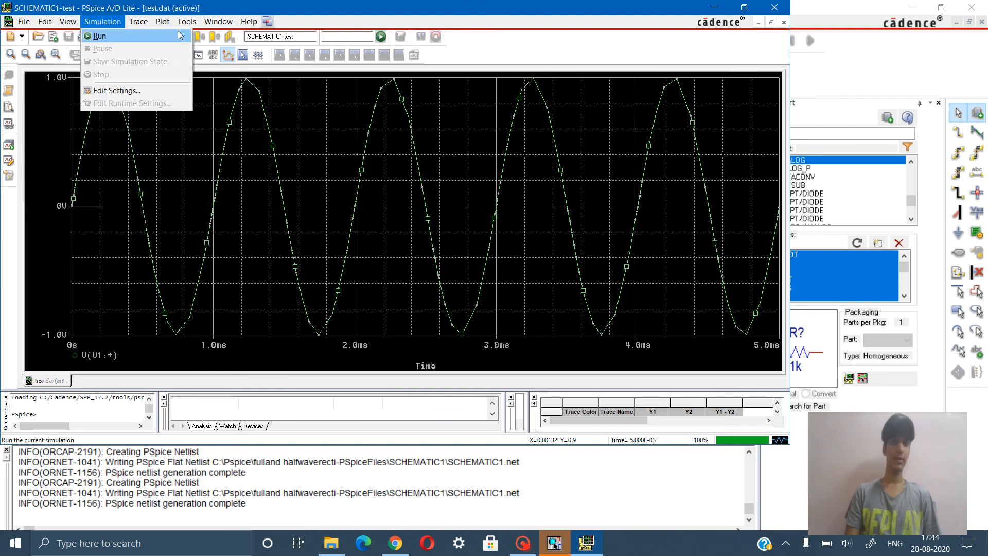
{"action": "mouse_move", "coordinate": [188, 24]}
{"action": "mouse_move", "coordinate": [218, 22]}
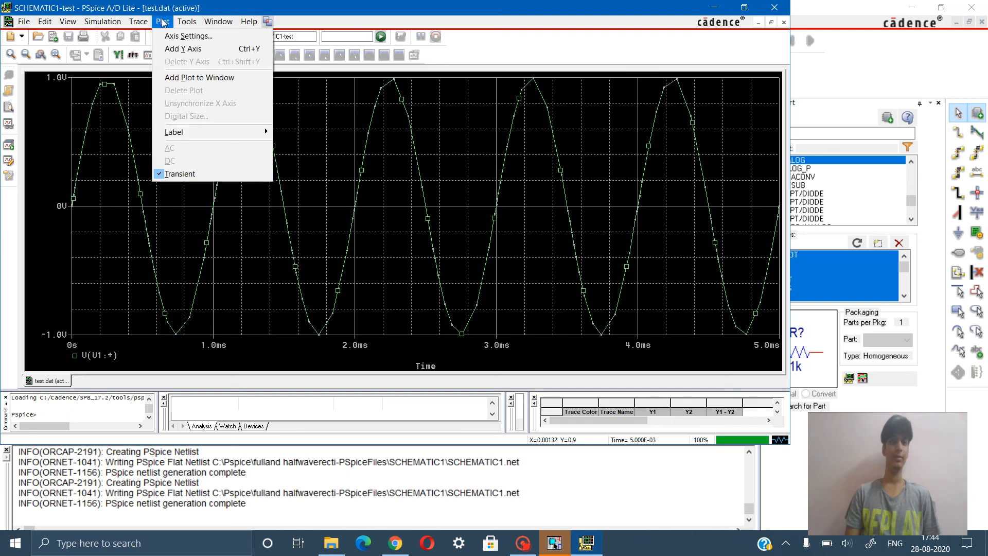
{"action": "left_click", "coordinate": [180, 78]}
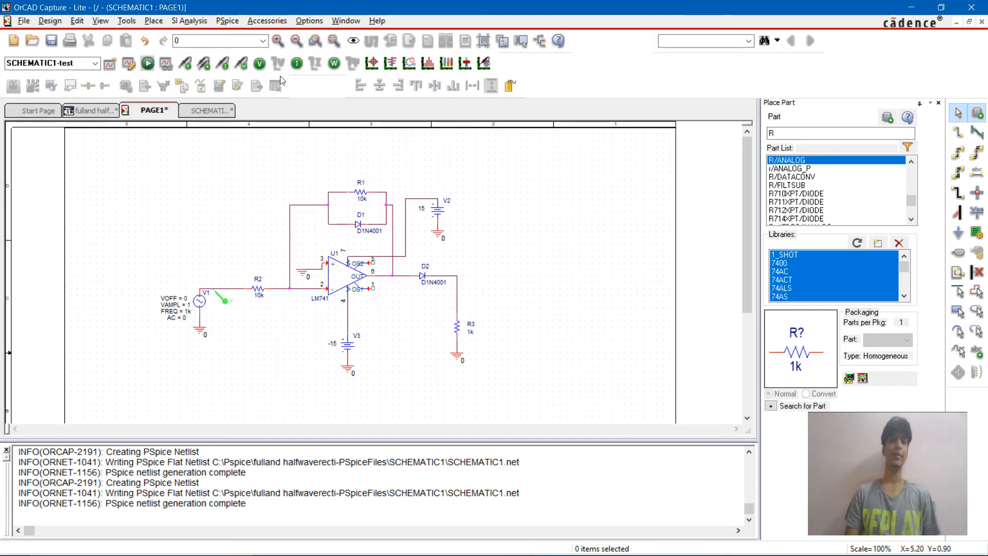
Step: Place a voltage marker at the D2–R3 corner of the schematic and view its trace in the new plot
{"action": "left_click", "coordinate": [184, 63]}
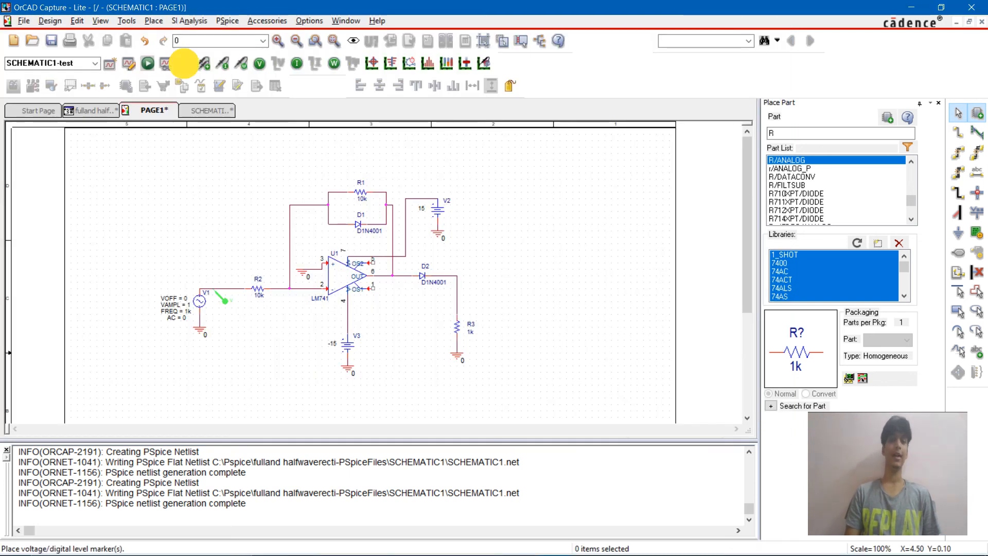
{"action": "left_click", "coordinate": [457, 279]}
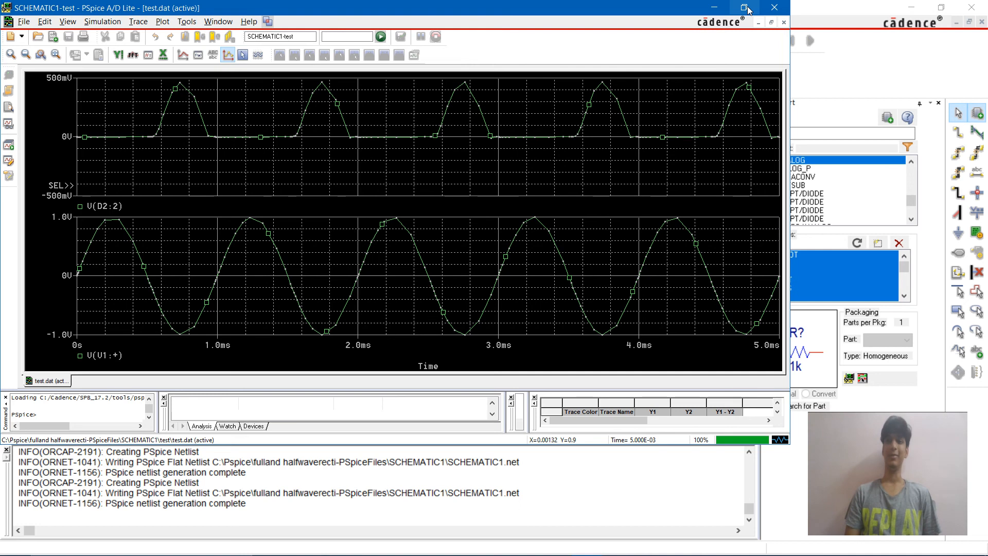
{"action": "left_click", "coordinate": [728, 12]}
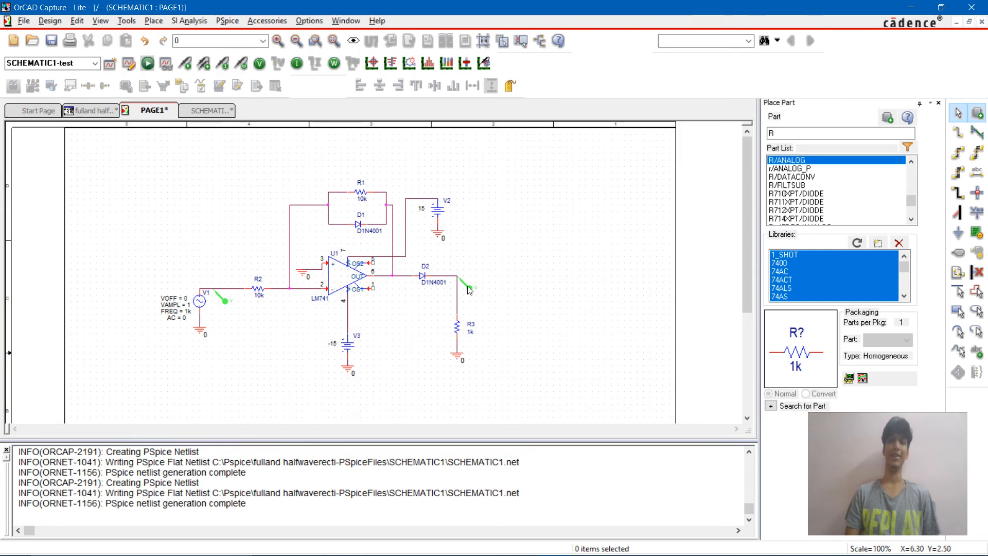
Step: Replace the D2–R3 corner marker with a new voltage marker placed on the wire above R3 and moved to that corner
{"action": "left_click", "coordinate": [469, 289]}
{"action": "left_click", "coordinate": [185, 62]}
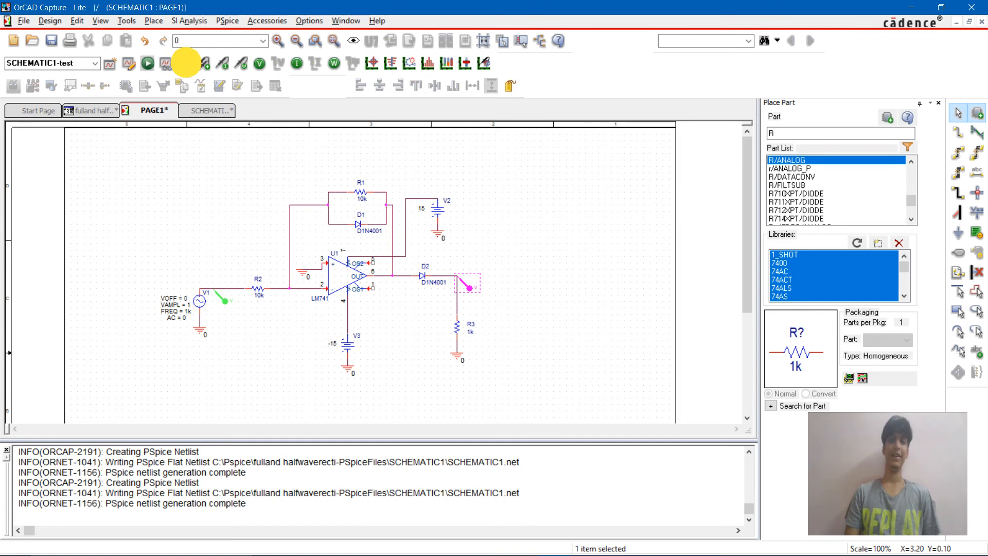
{"action": "left_click", "coordinate": [458, 299]}
{"action": "left_click", "coordinate": [469, 287]}
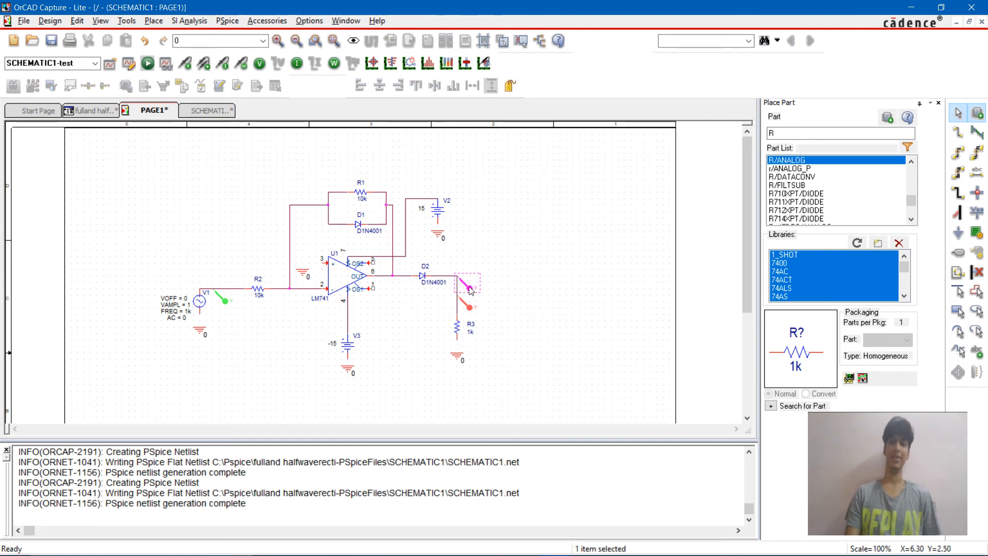
{"action": "key", "text": "Delete"}
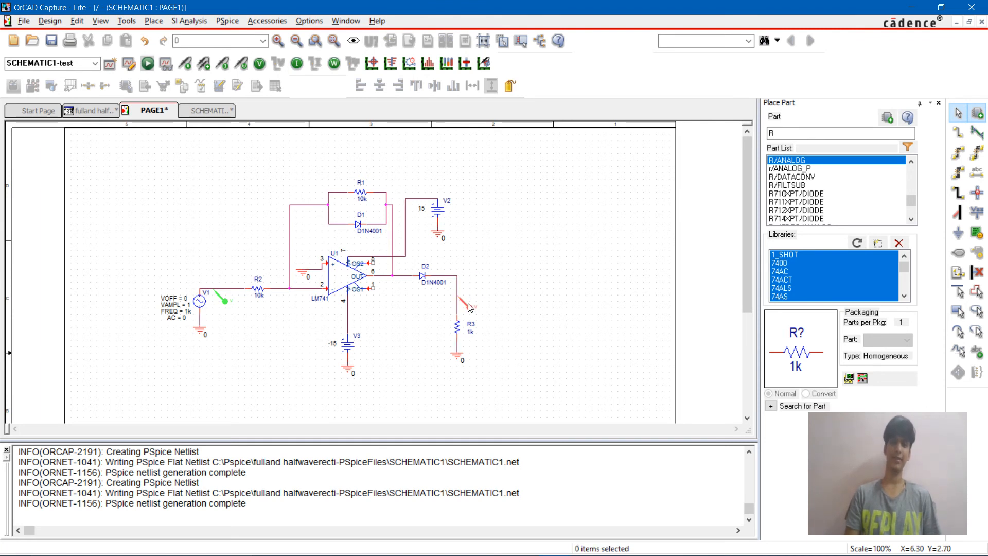
{"action": "left_click_drag", "start_coordinate": [469, 306], "coordinate": [469, 285]}
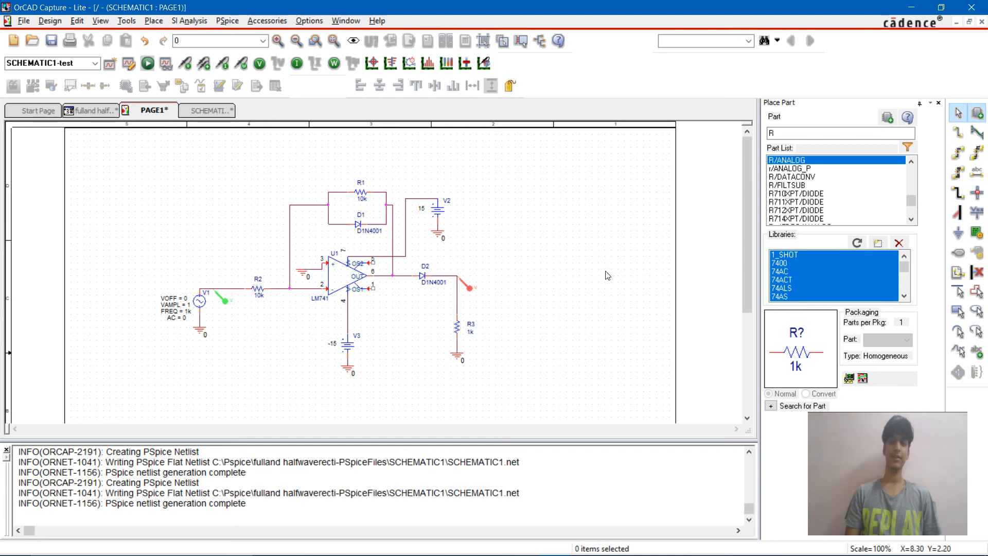
Step: Bring up the waveform window with both plots, restore it to a smaller size and move it over the schematic
{"action": "key", "text": "F11"}
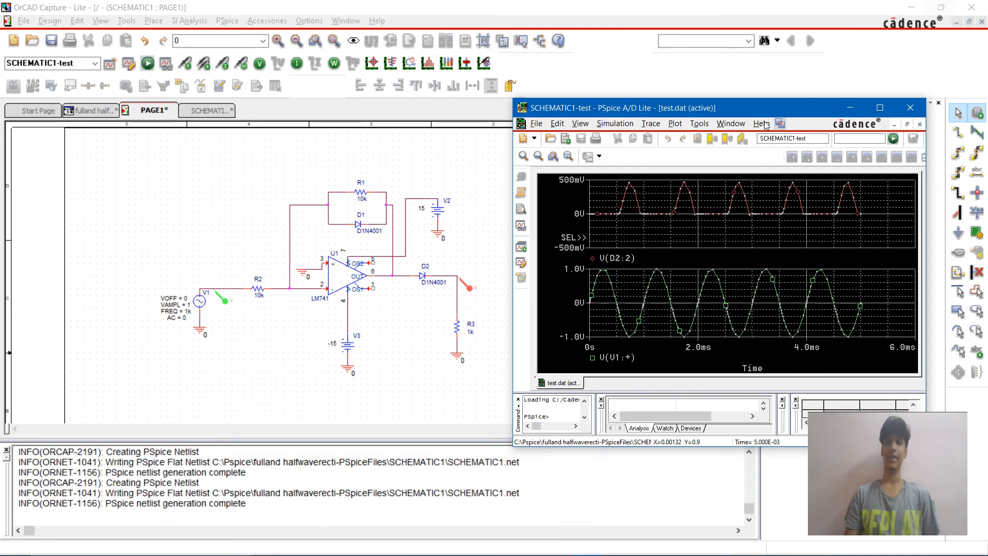
{"action": "left_click", "coordinate": [941, 7]}
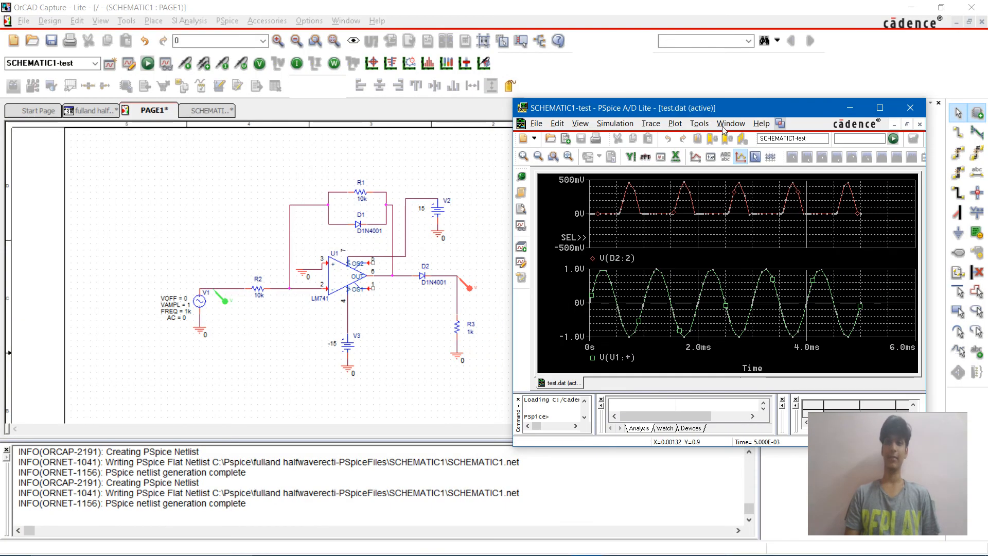
{"action": "left_click_drag", "start_coordinate": [709, 112], "coordinate": [373, 41]}
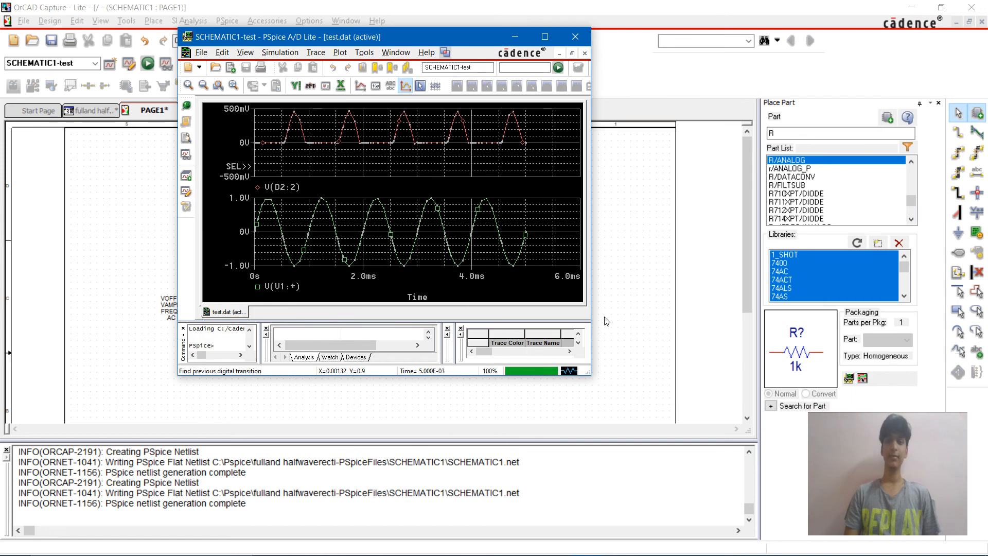
Step: Enlarge the waveform window to examine the output and input plots, and close it
{"action": "left_click_drag", "start_coordinate": [591, 379], "coordinate": [803, 435]}
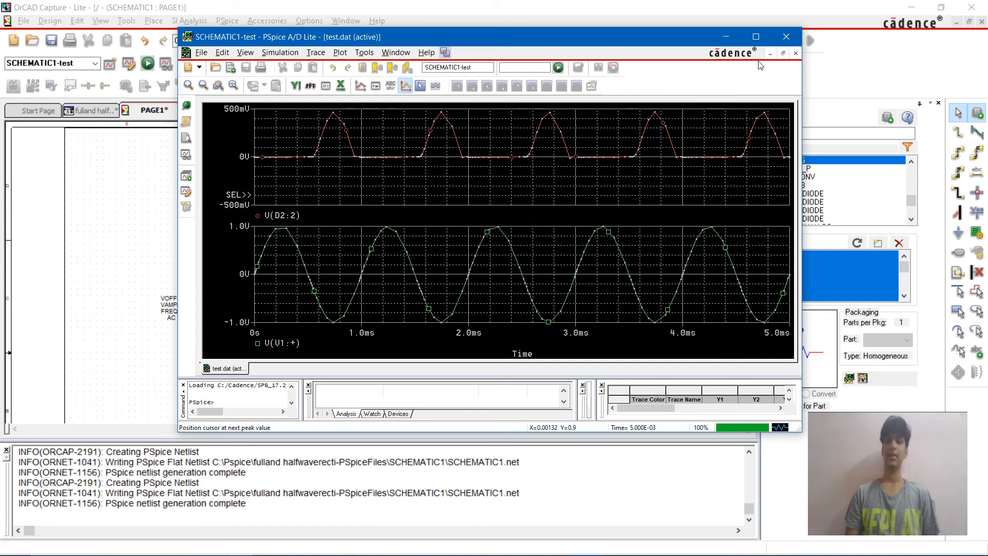
{"action": "left_click", "coordinate": [788, 39]}
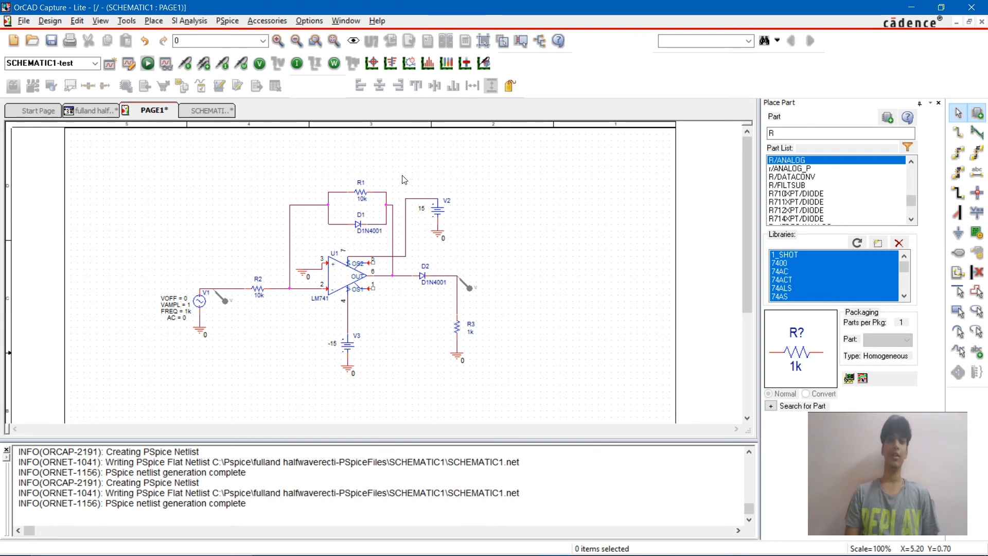
Step: Delete the R1–D1 feedback network and the output branch with D2, R3, its ground and its voltage marker
{"action": "left_click_drag", "start_coordinate": [393, 185], "coordinate": [317, 227]}
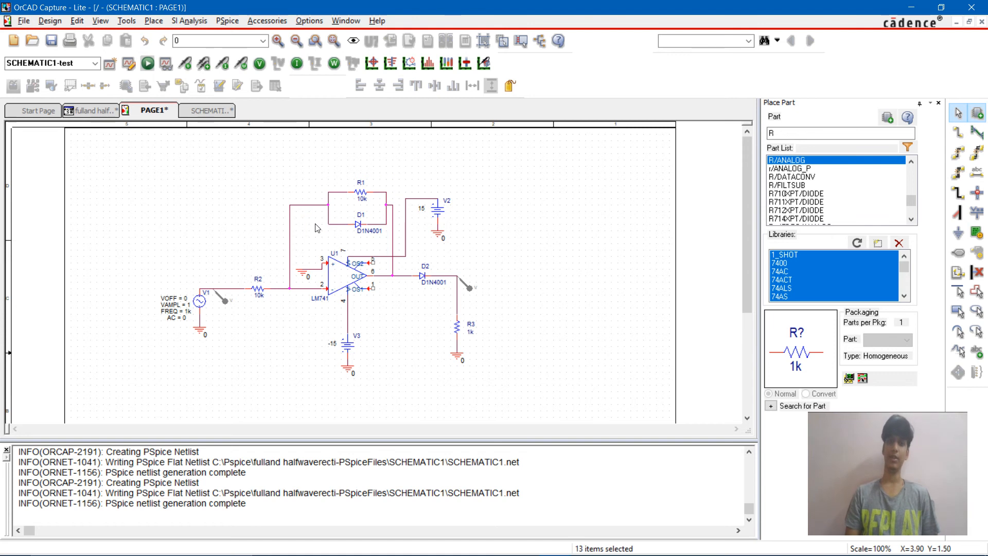
{"action": "key", "text": "Delete"}
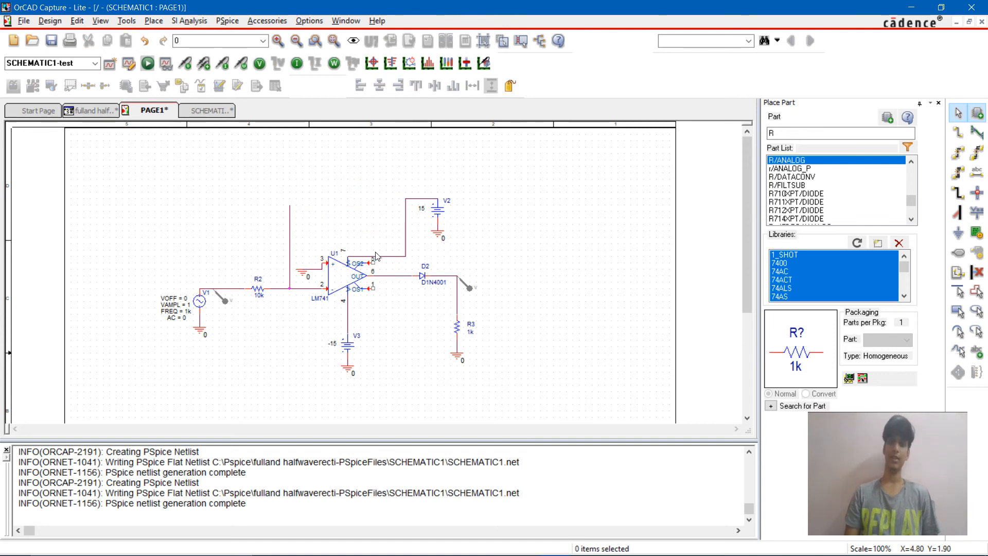
{"action": "left_click_drag", "start_coordinate": [395, 260], "coordinate": [564, 393]}
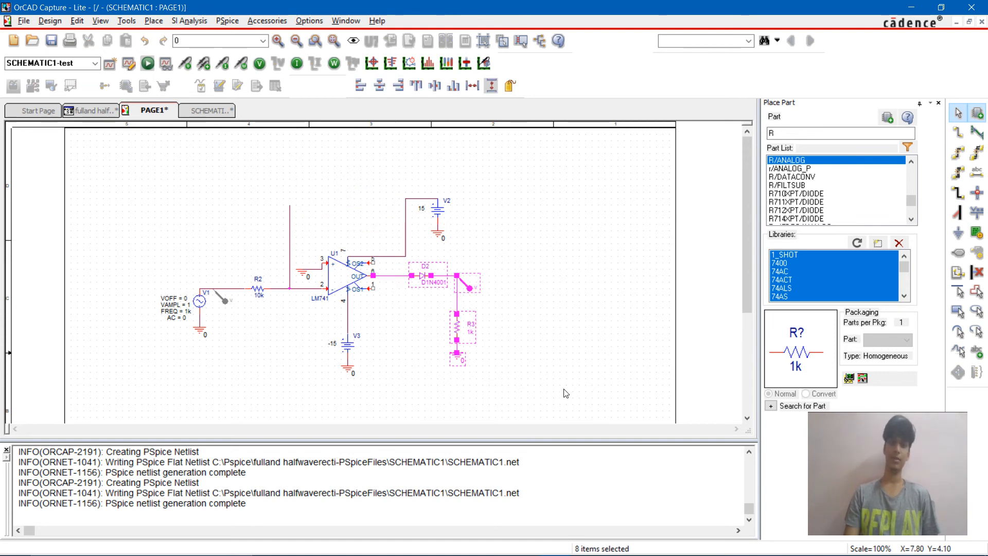
{"action": "key", "text": "Delete"}
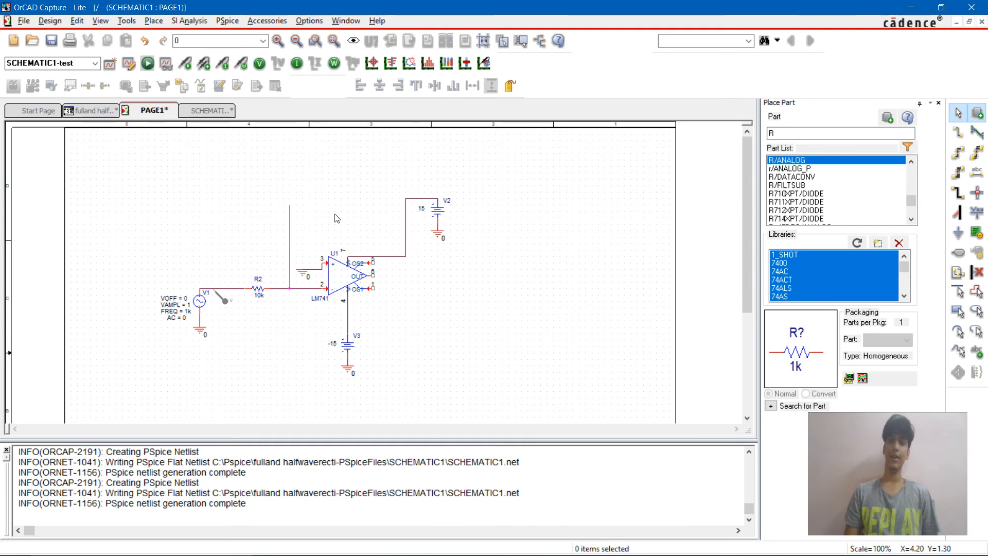
Step: Place a resistor R from the ANALOG library above the op-amp, beside the upper end of the open feedback wire
{"action": "key", "text": "p"}
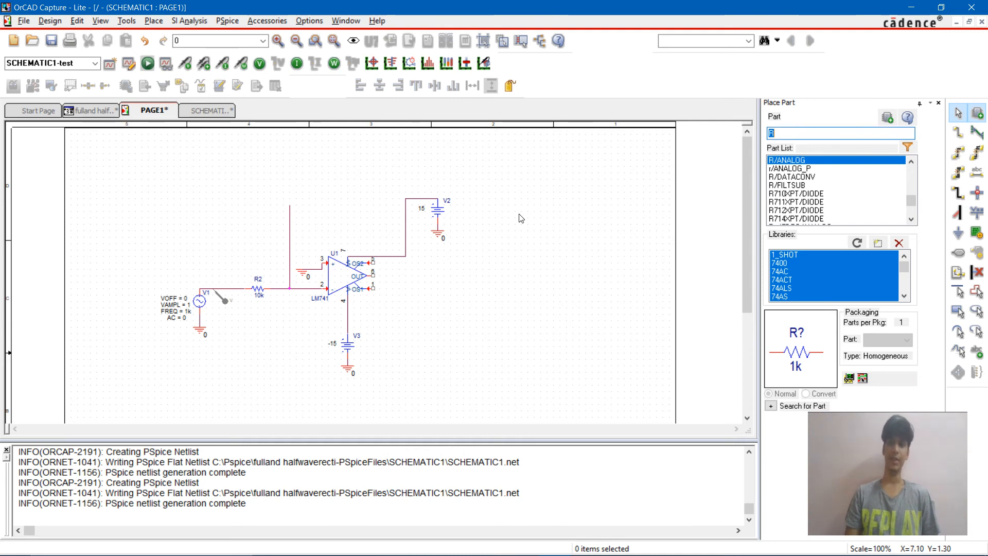
{"action": "type", "text": "r"}
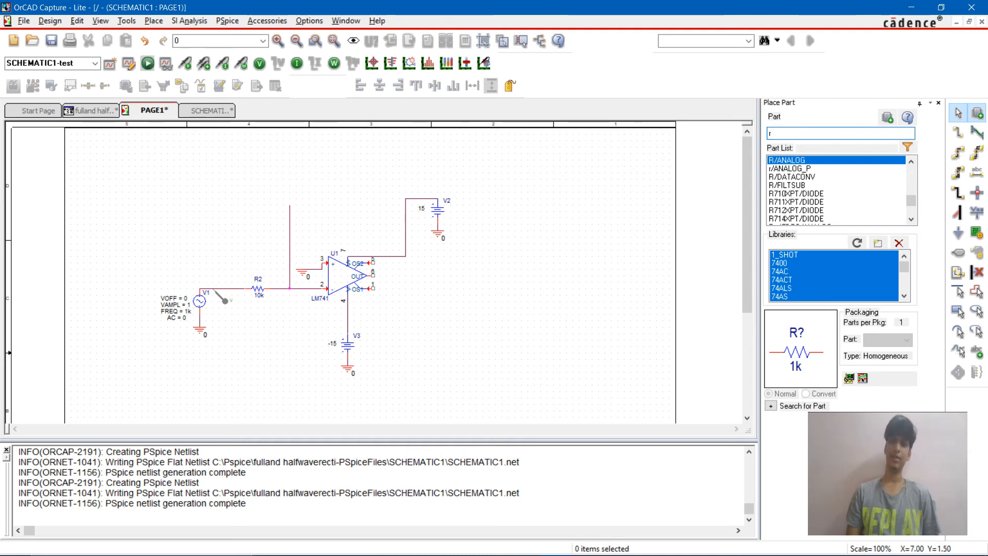
{"action": "key", "text": "Return"}
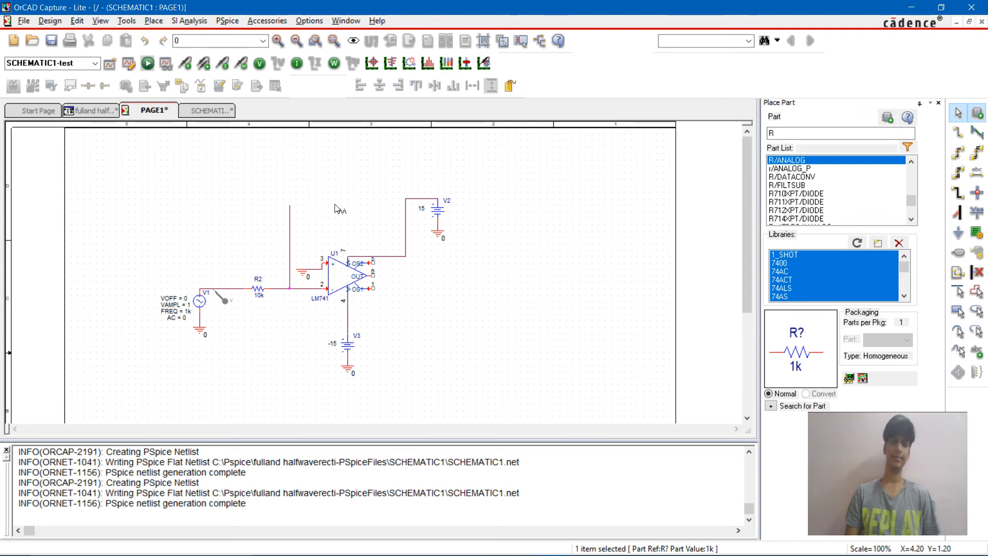
{"action": "left_click", "coordinate": [330, 200]}
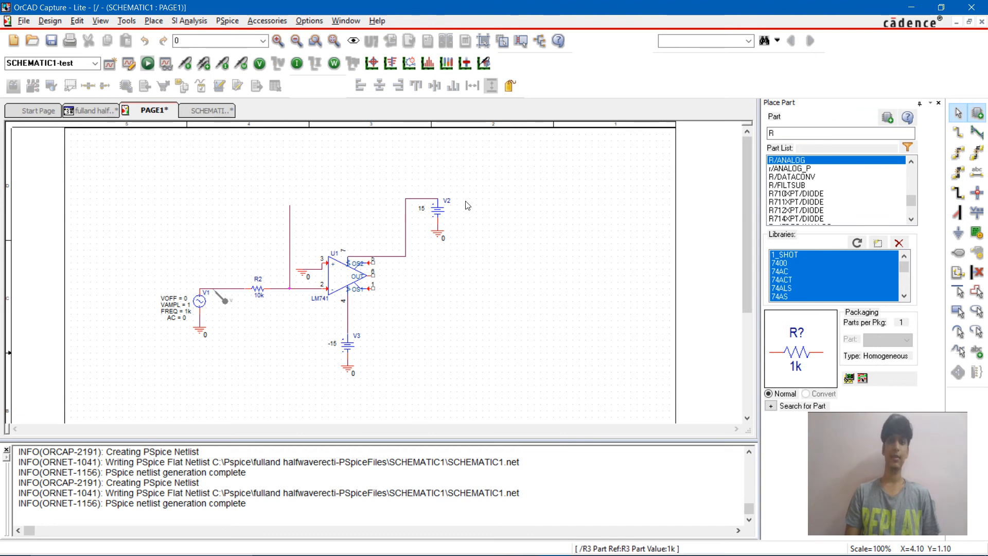
{"action": "key", "text": "Escape"}
Step: Move the V2 source with its ground and supply wire down and closer to the op-amp
{"action": "left_click_drag", "start_coordinate": [386, 186], "coordinate": [481, 250]}
{"action": "left_click_drag", "start_coordinate": [436, 208], "coordinate": [382, 235]}
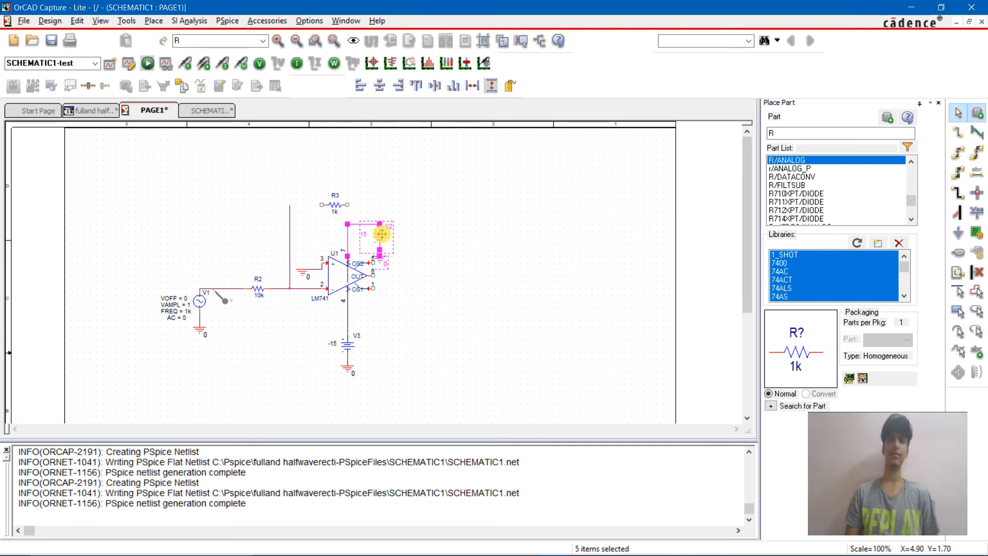
{"action": "left_click", "coordinate": [470, 243]}
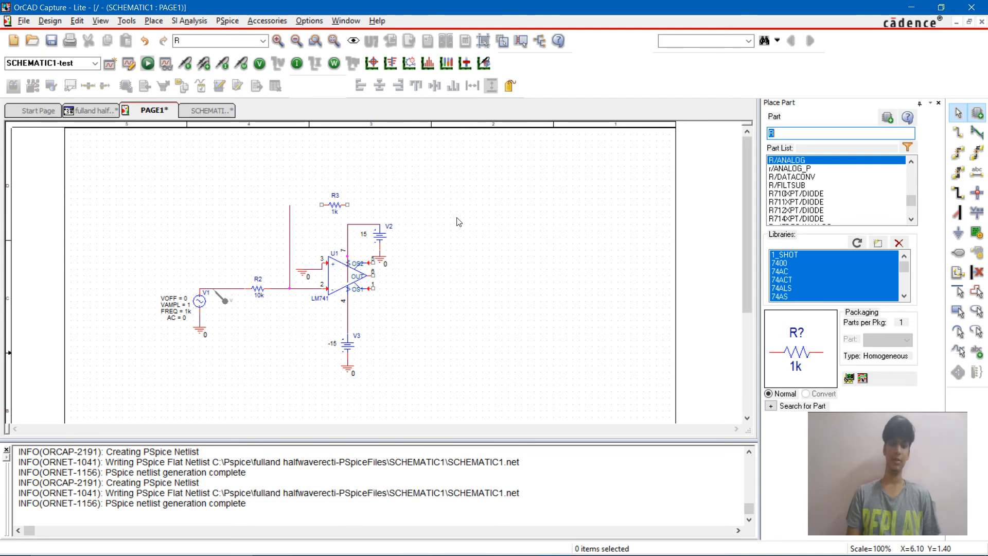
Step: Place two D1N4001 diodes one above the other to the right of the op-amp
{"action": "type", "text": "d1n4001"}
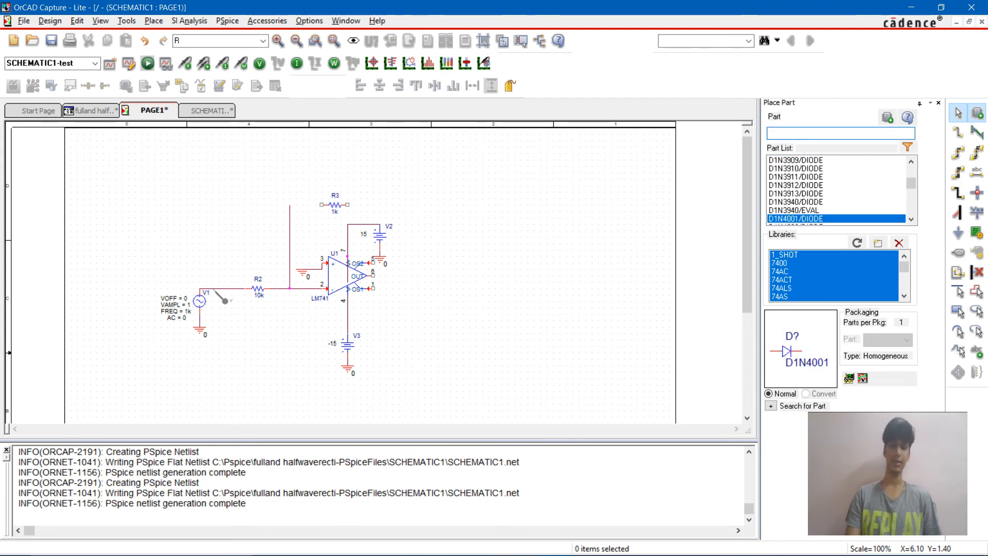
{"action": "key", "text": "Return"}
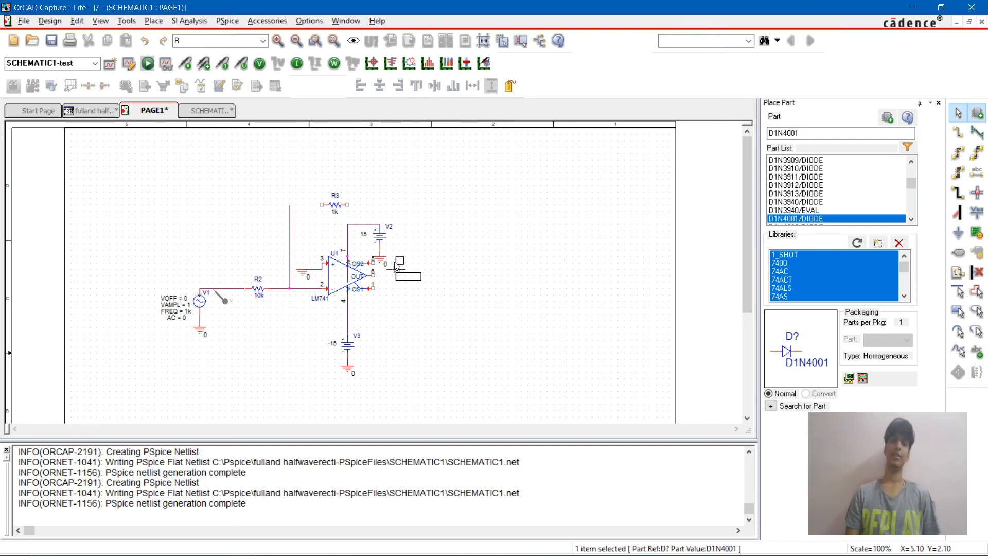
{"action": "left_click", "coordinate": [404, 268]}
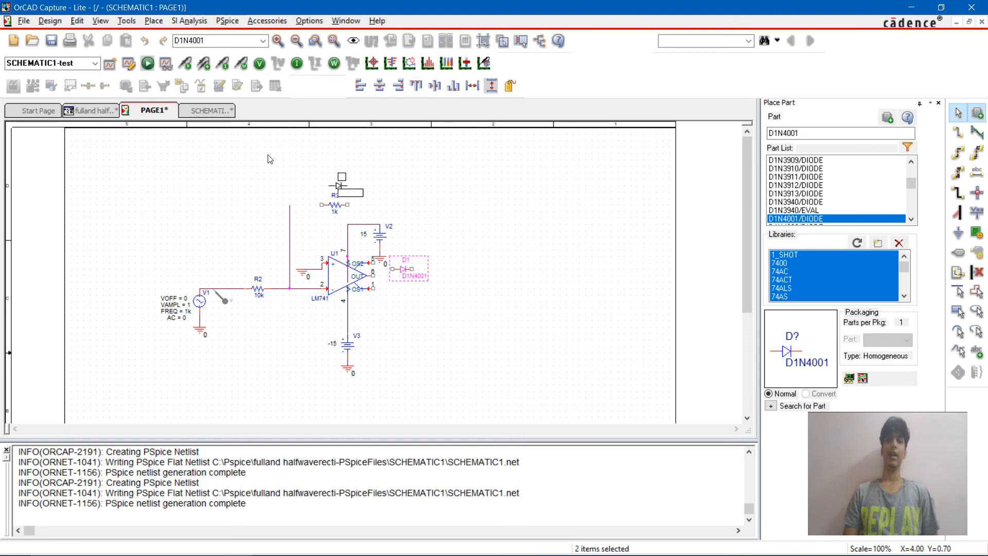
{"action": "key", "text": "Escape"}
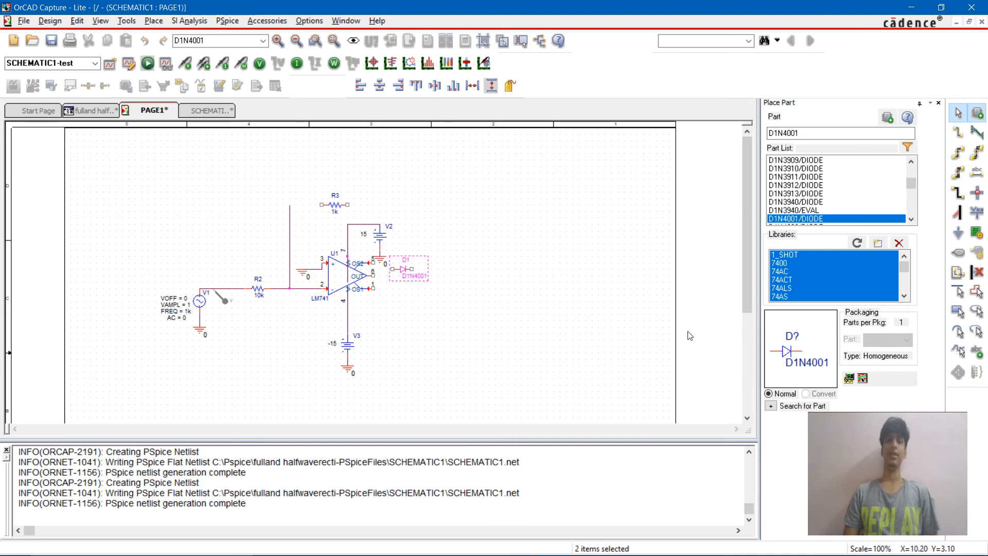
{"action": "left_click", "coordinate": [404, 304]}
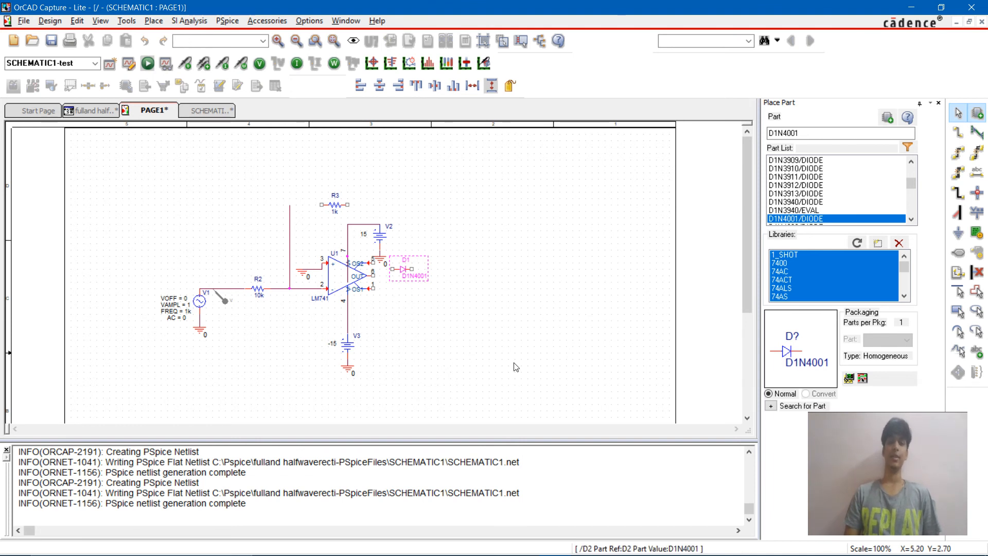
Step: Rotate both new diodes together by 90 degrees so they stand vertically
{"action": "left_click_drag", "start_coordinate": [454, 340], "coordinate": [391, 246]}
{"action": "right_click", "coordinate": [399, 265]}
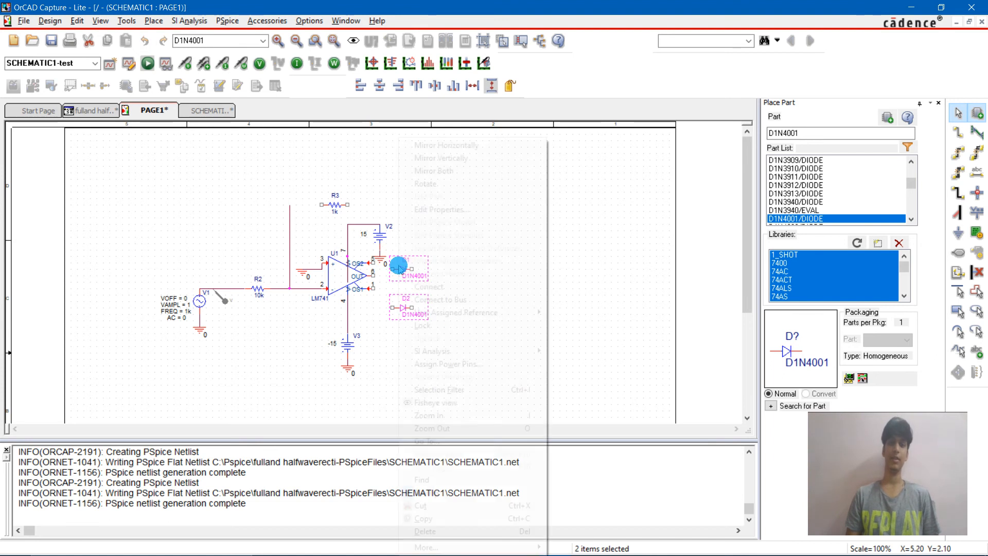
{"action": "left_click", "coordinate": [498, 184]}
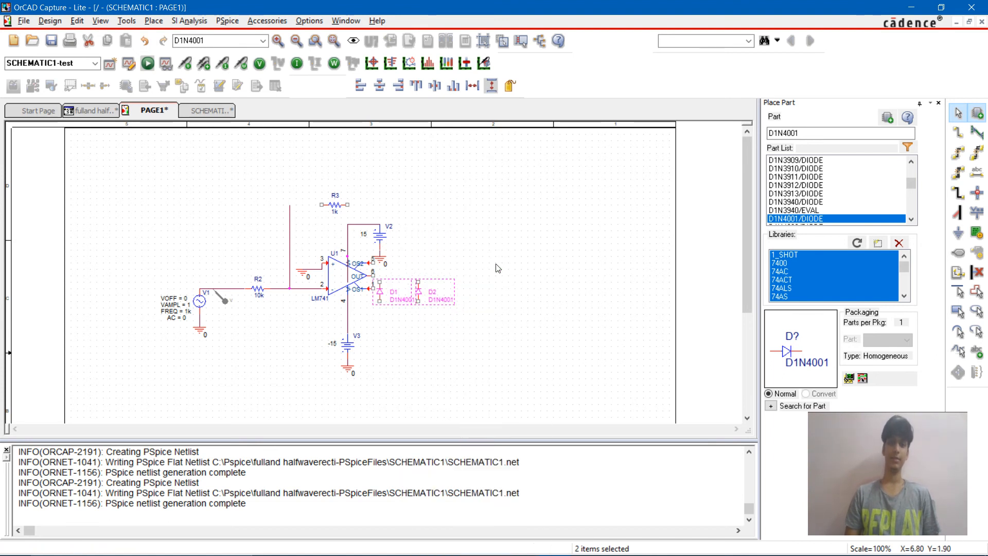
{"action": "left_click", "coordinate": [441, 288]}
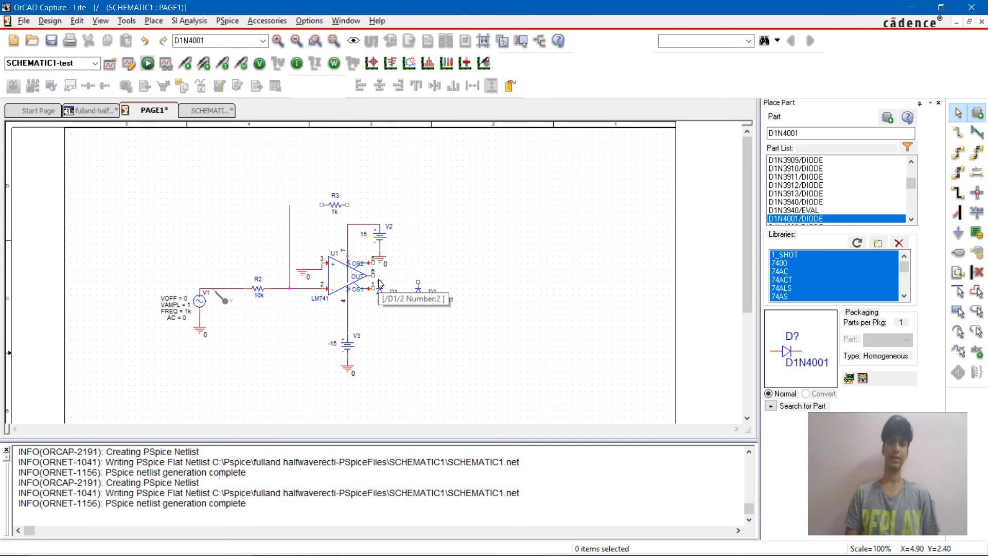
Step: Rotate diode D2 twice so that it points downward
{"action": "left_click_drag", "start_coordinate": [536, 262], "coordinate": [413, 312]}
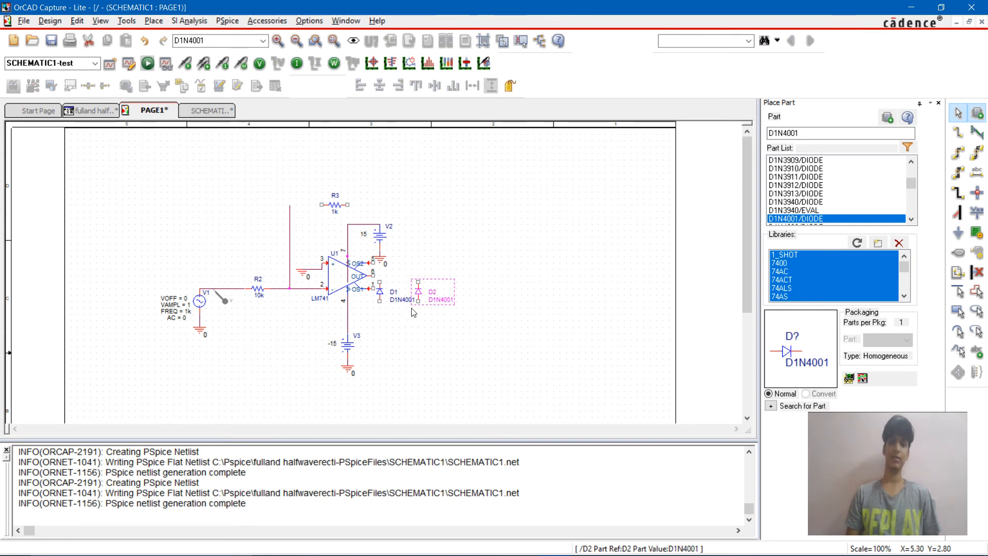
{"action": "right_click", "coordinate": [415, 303]}
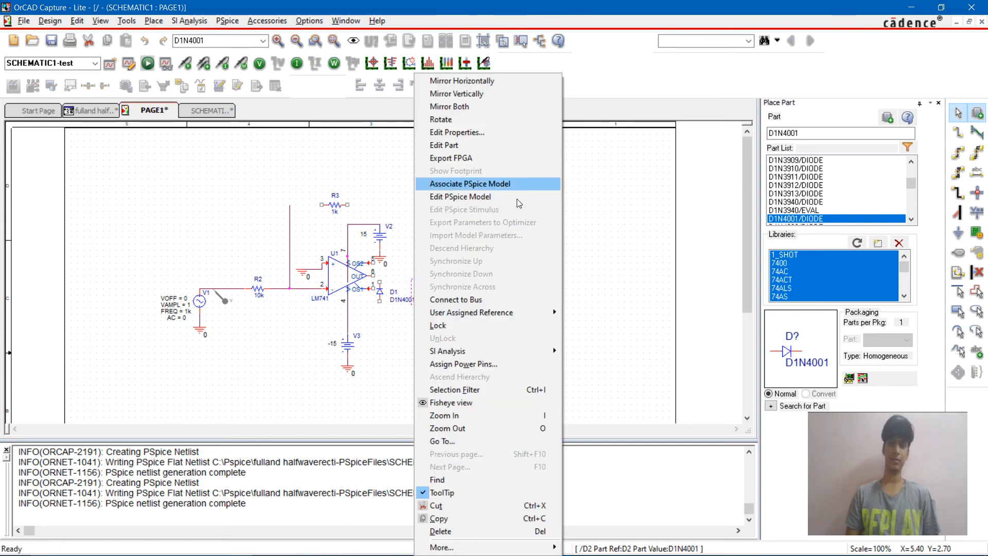
{"action": "left_click", "coordinate": [442, 119]}
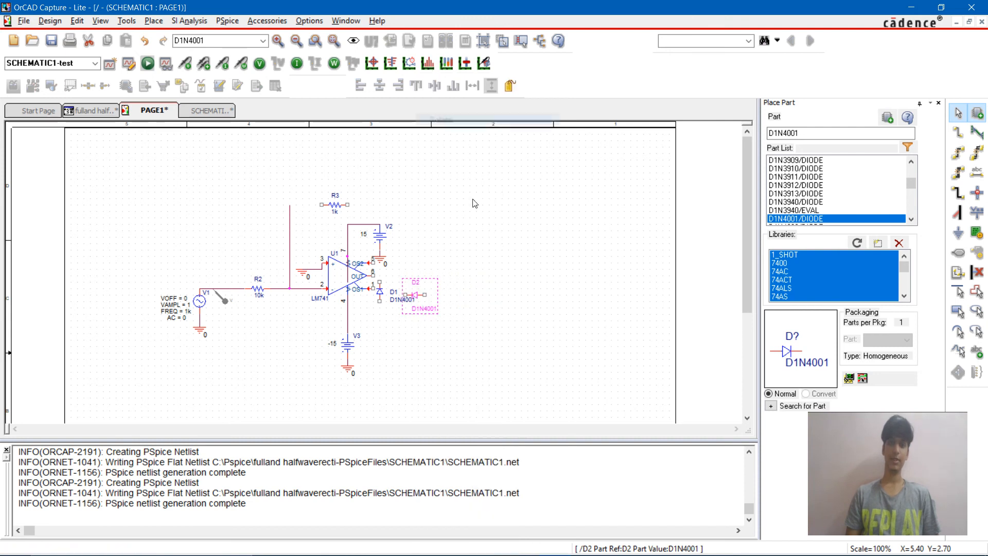
{"action": "right_click", "coordinate": [425, 301]}
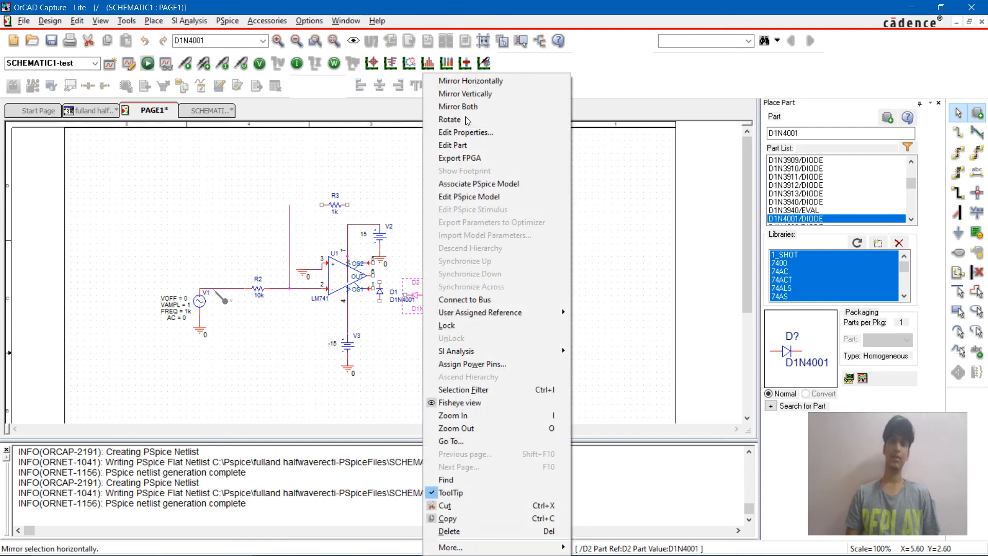
{"action": "left_click", "coordinate": [450, 119]}
{"action": "left_click", "coordinate": [390, 333]}
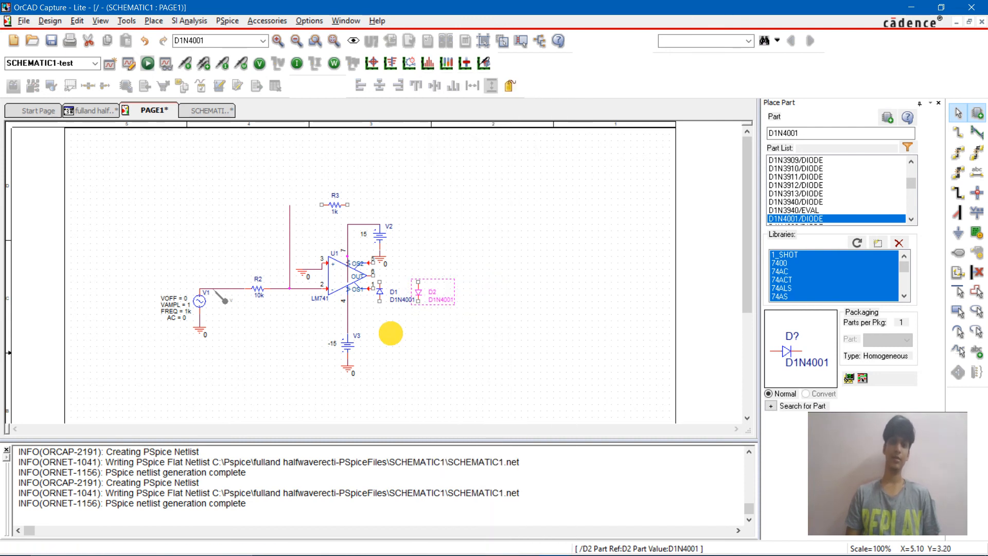
Step: Replace diode D1 with a copy of D2 placed just above and to the left of D2
{"action": "left_click", "coordinate": [384, 295]}
{"action": "key", "text": "Delete"}
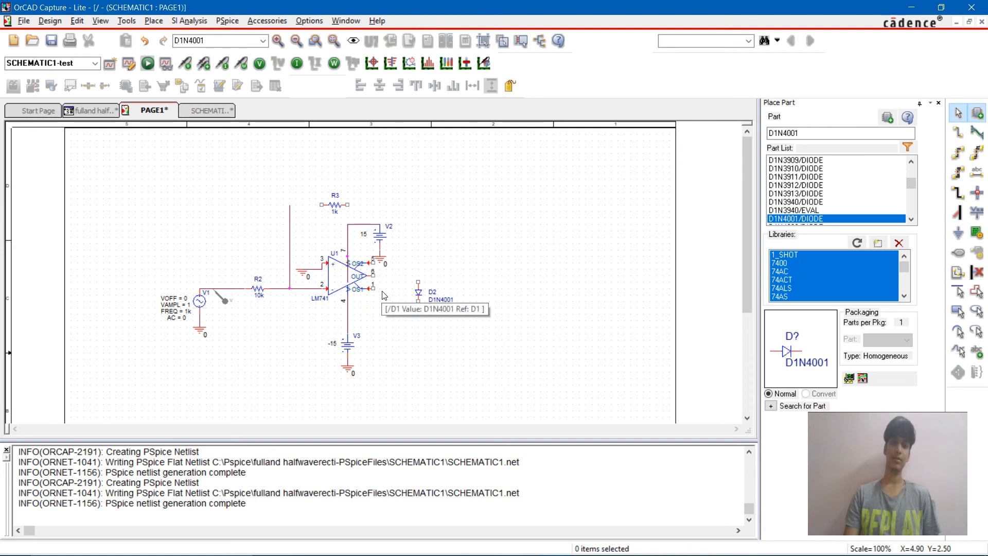
{"action": "left_click", "coordinate": [432, 295]}
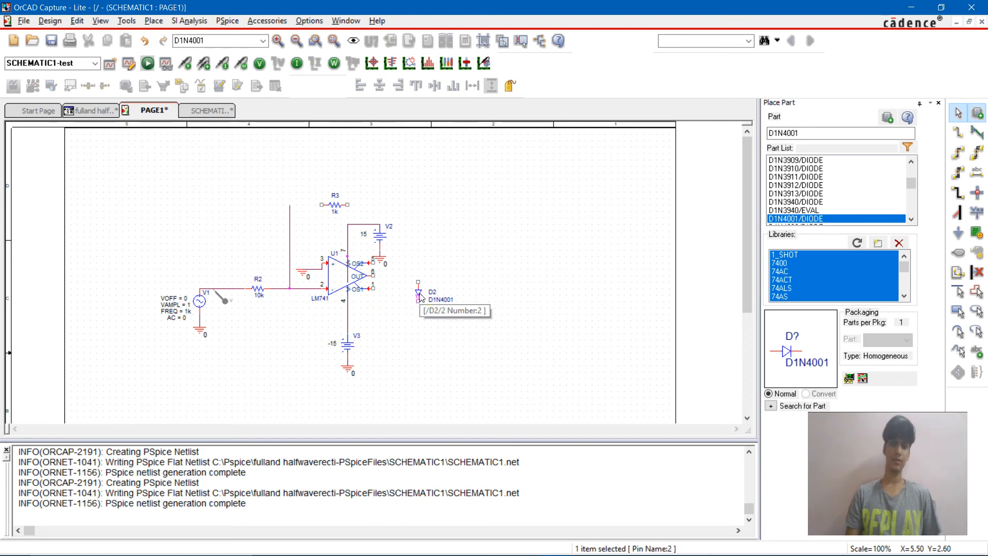
{"action": "left_click", "coordinate": [418, 283]}
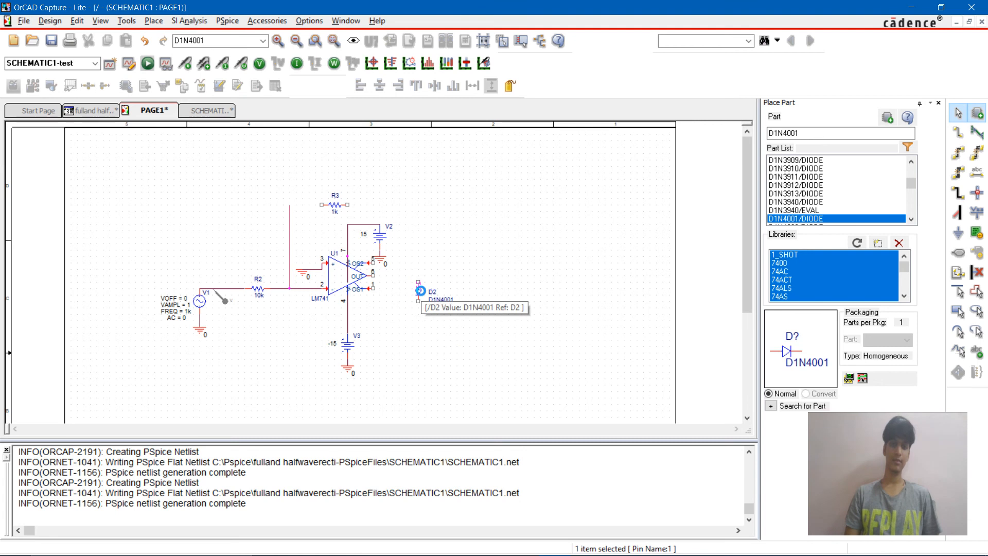
{"action": "left_click", "coordinate": [418, 299]}
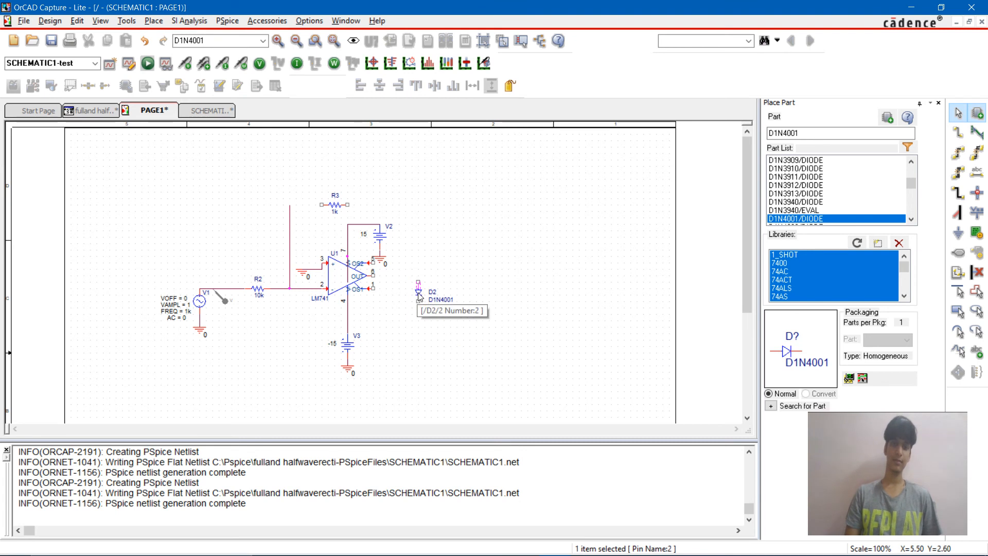
{"action": "left_click", "coordinate": [464, 309]}
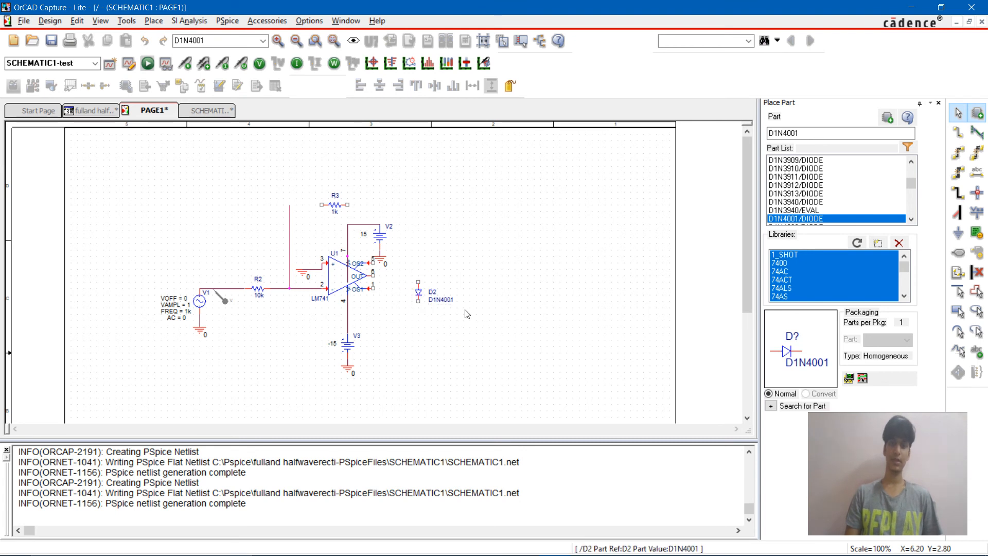
{"action": "key", "text": "ctrl+v"}
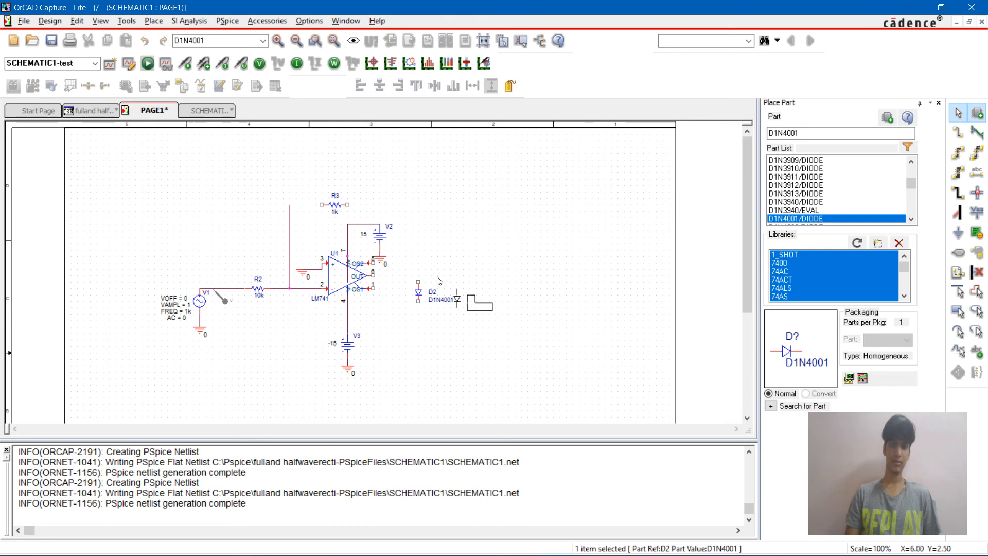
{"action": "left_click", "coordinate": [404, 264]}
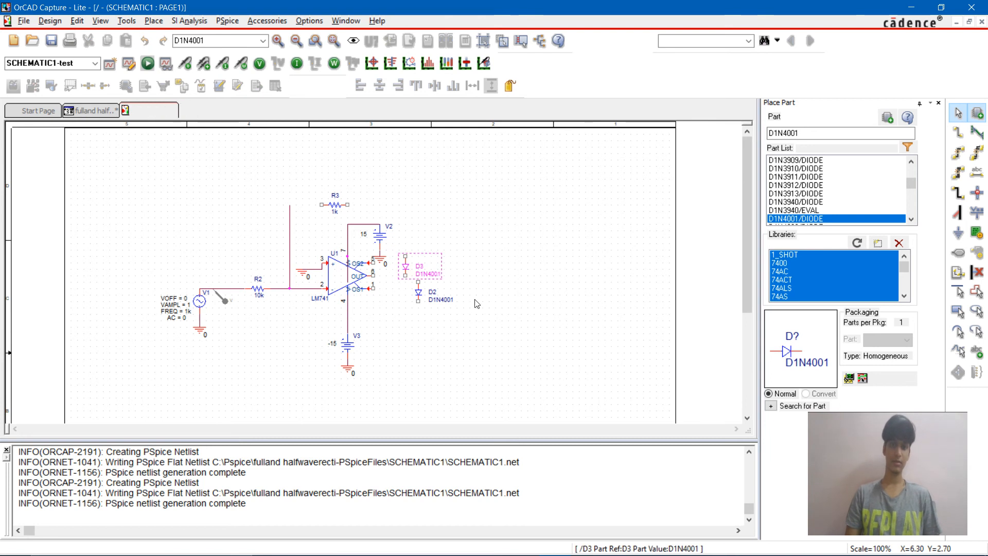
Step: Move diode D2 directly below D3 so that the two diodes line up vertically with a small gap
{"action": "left_click", "coordinate": [419, 302]}
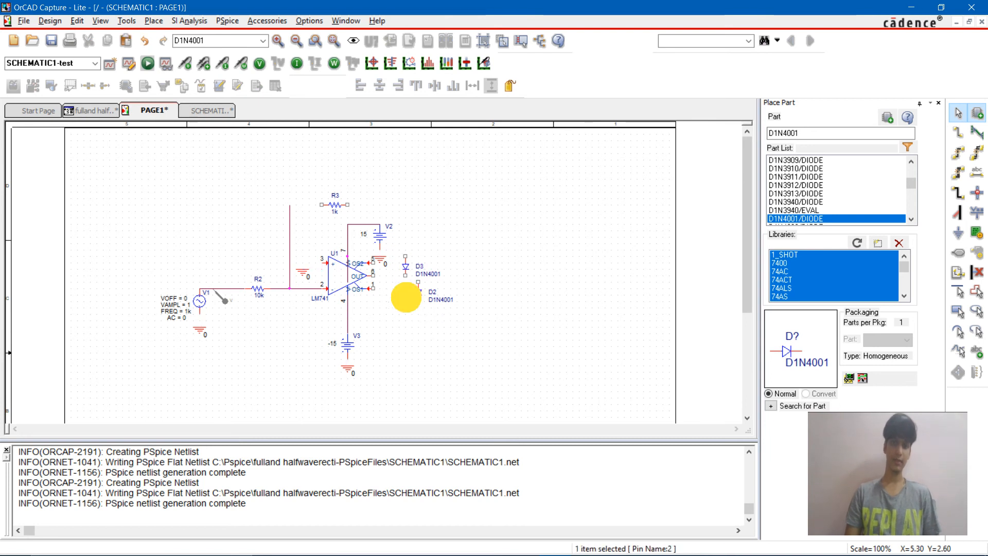
{"action": "left_click", "coordinate": [417, 289]}
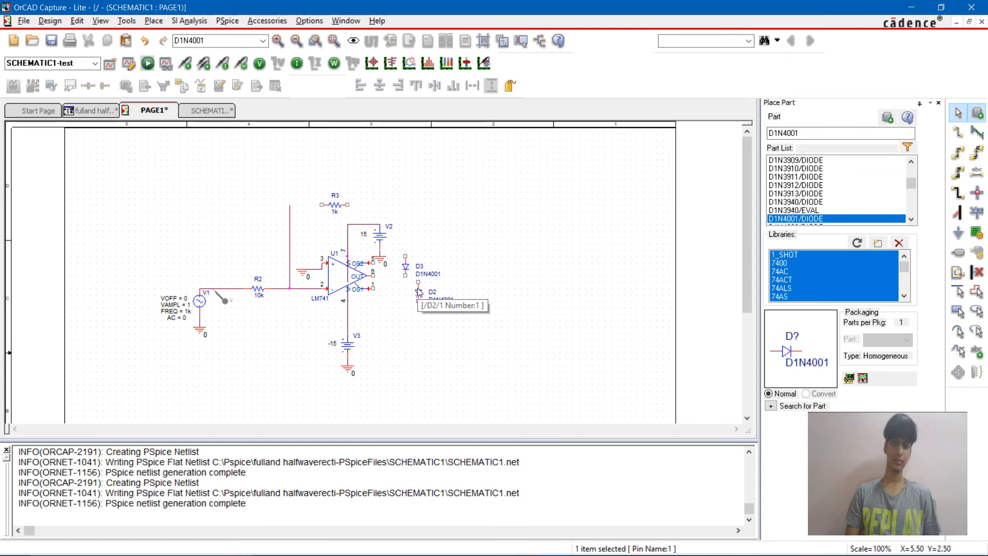
{"action": "left_click_drag", "start_coordinate": [422, 290], "coordinate": [398, 308]}
{"action": "left_click_drag", "start_coordinate": [469, 302], "coordinate": [414, 286]}
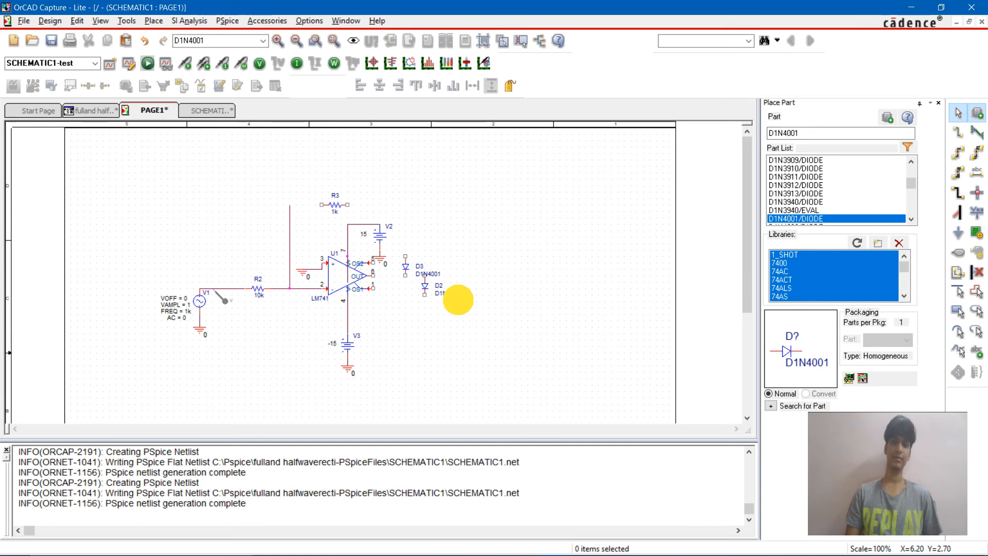
{"action": "left_click", "coordinate": [427, 288]}
{"action": "left_click_drag", "start_coordinate": [426, 288], "coordinate": [403, 298]}
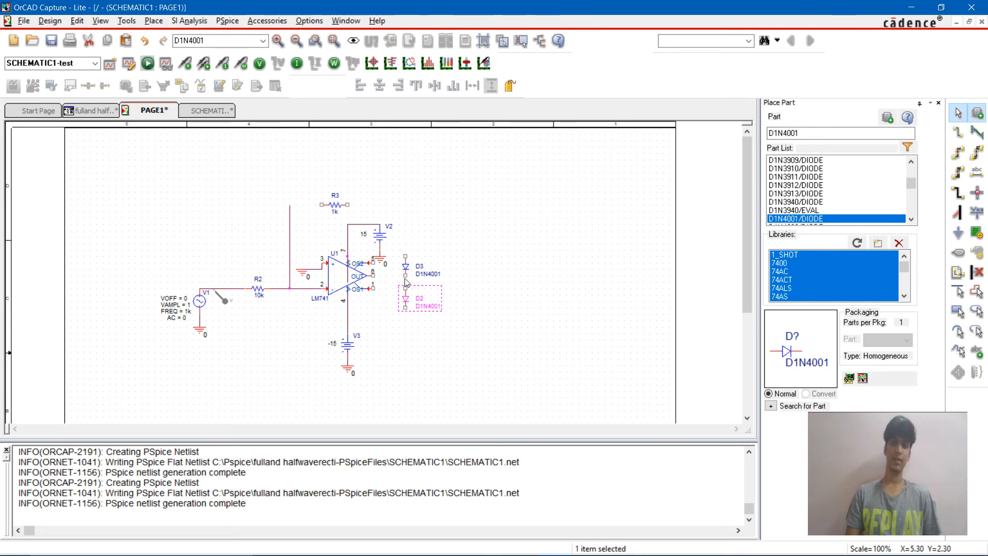
Step: Wire the lower pin of D3 to the upper pin of D2
{"action": "key", "text": "w"}
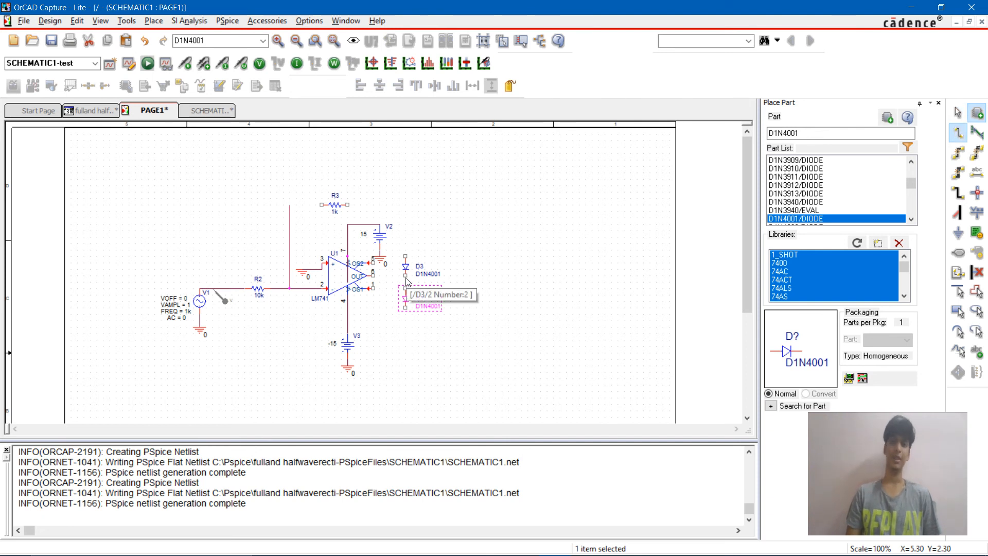
{"action": "left_click", "coordinate": [405, 278]}
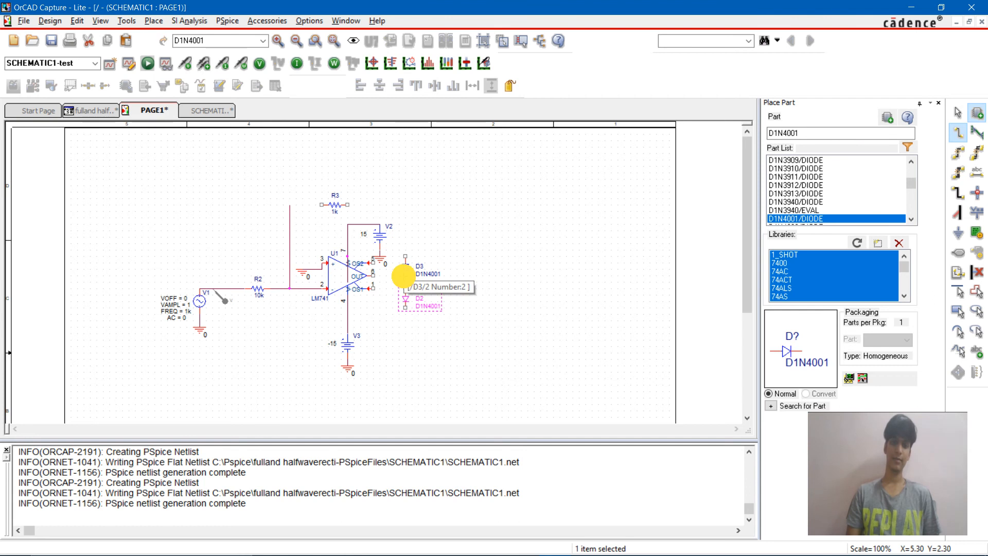
{"action": "left_click", "coordinate": [405, 289]}
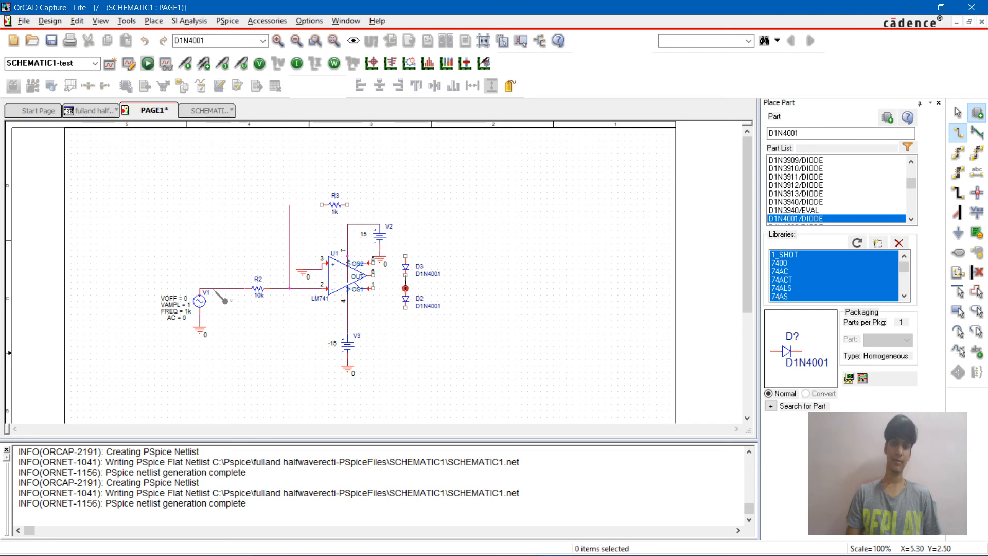
Step: Wire D3's upper pin to resistor R3, and R3's other end to the vertical feedback wire from the inverting input
{"action": "left_click", "coordinate": [405, 256]}
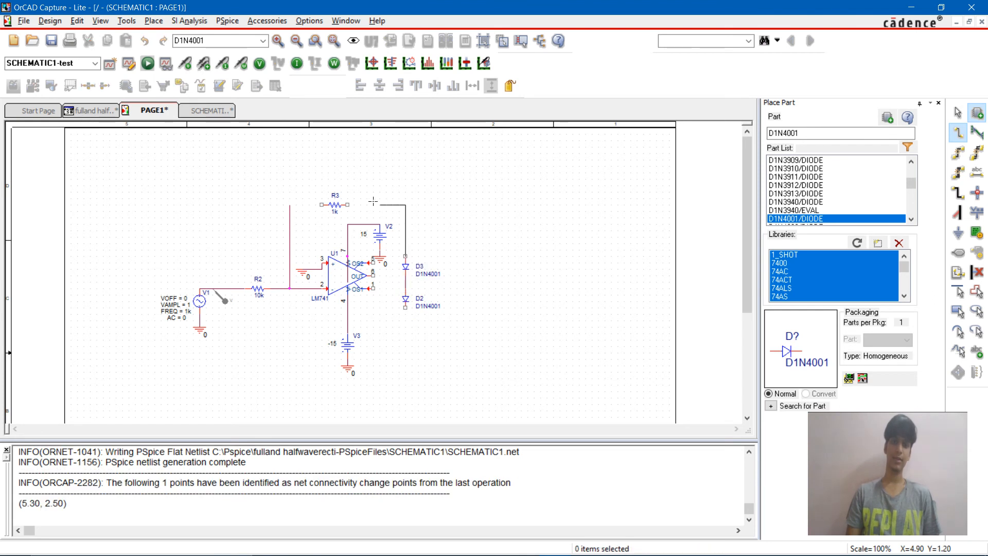
{"action": "left_click", "coordinate": [348, 204]}
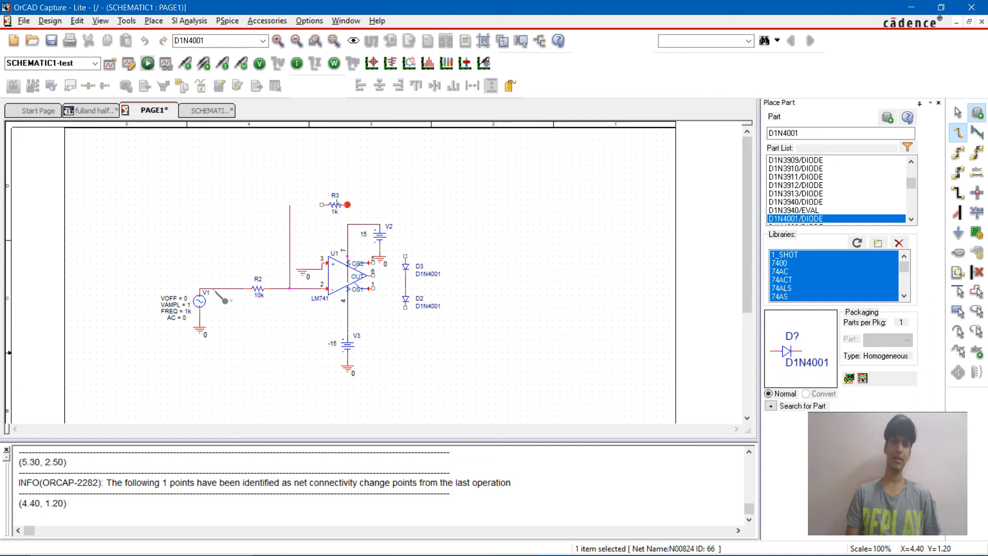
{"action": "left_click", "coordinate": [321, 205]}
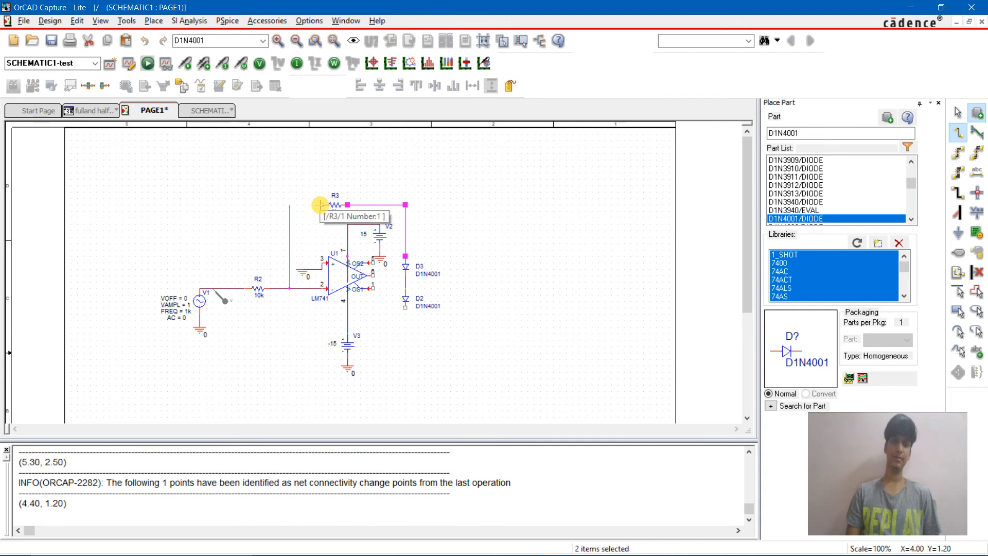
{"action": "left_click", "coordinate": [290, 204]}
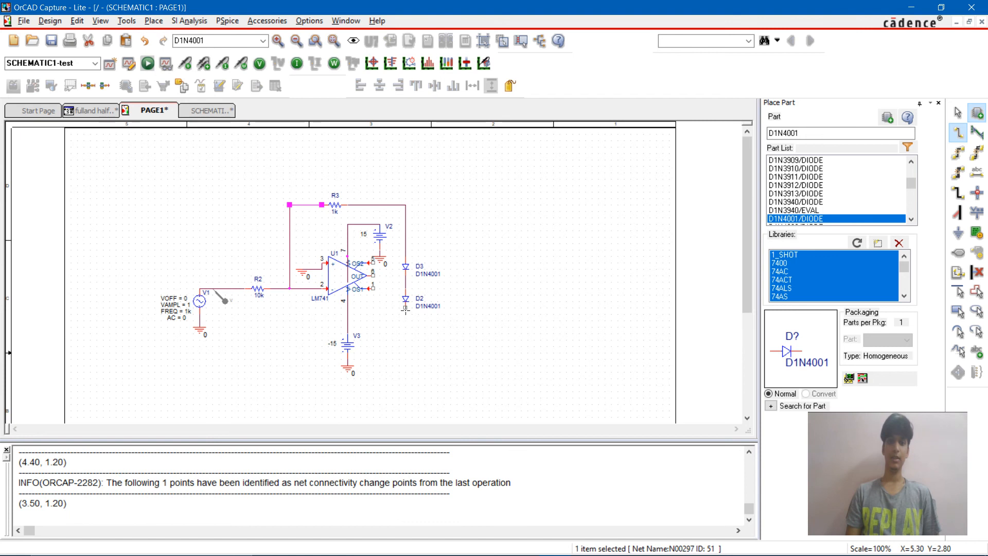
{"action": "left_click", "coordinate": [378, 277]}
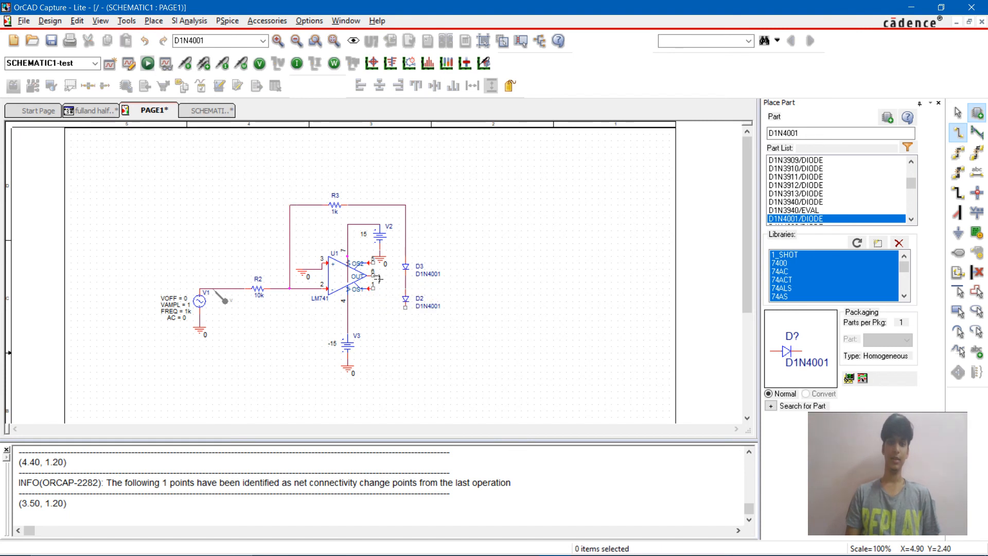
{"action": "key", "text": "Escape"}
Step: Shift both diodes up slightly and wire the op-amp output pin 6 to the junction between D3 and D2
{"action": "mouse_move", "coordinate": [394, 255]}
{"action": "left_mouse_down"}
{"action": "mouse_move", "coordinate": [419, 303]}
{"action": "mouse_move", "coordinate": [407, 279]}
{"action": "left_mouse_up"}
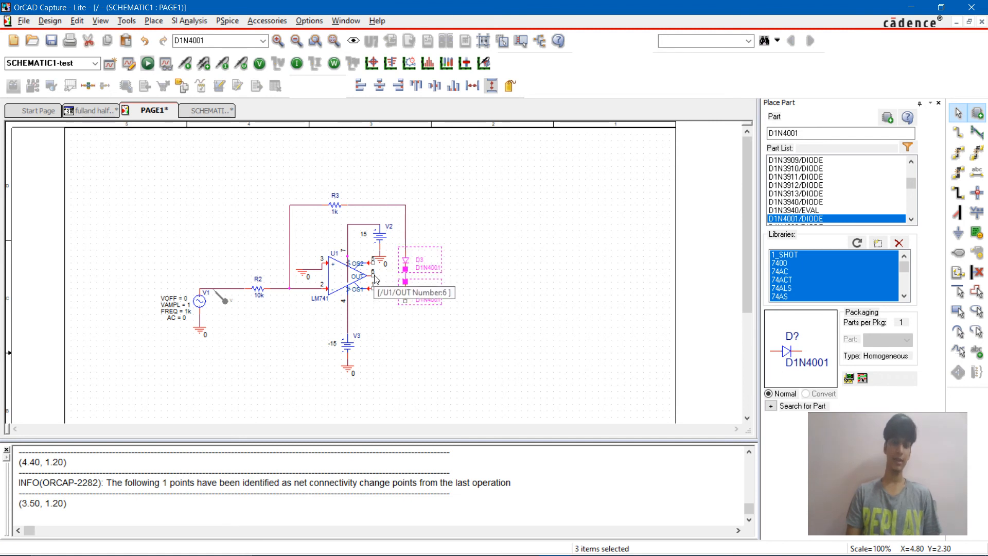
{"action": "left_click", "coordinate": [376, 281]}
{"action": "key", "text": "w"}
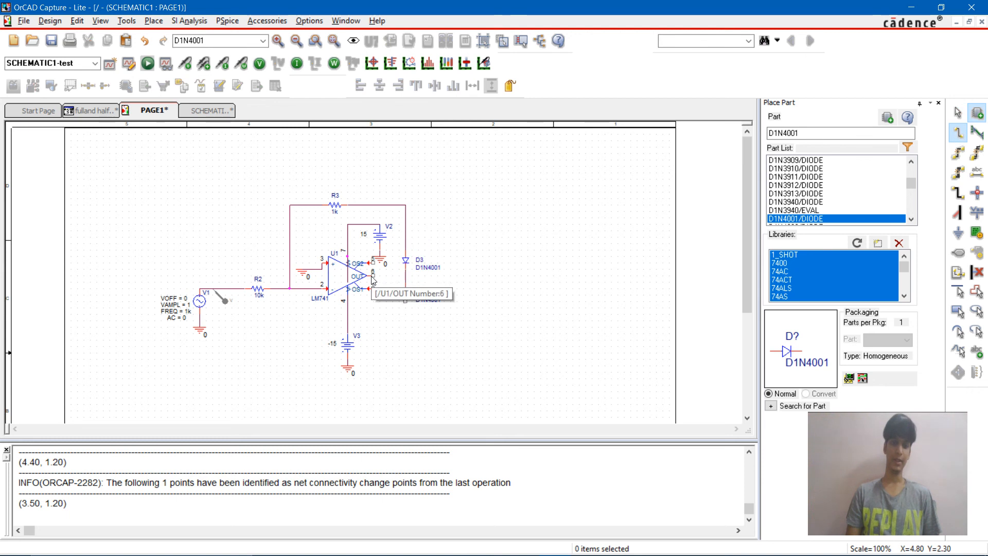
{"action": "left_click", "coordinate": [373, 277]}
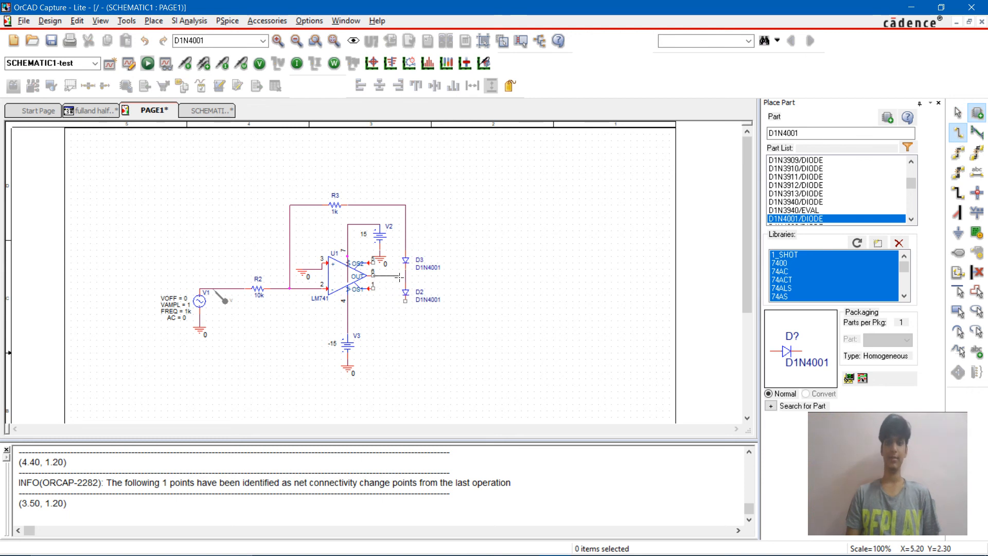
{"action": "left_click", "coordinate": [406, 275]}
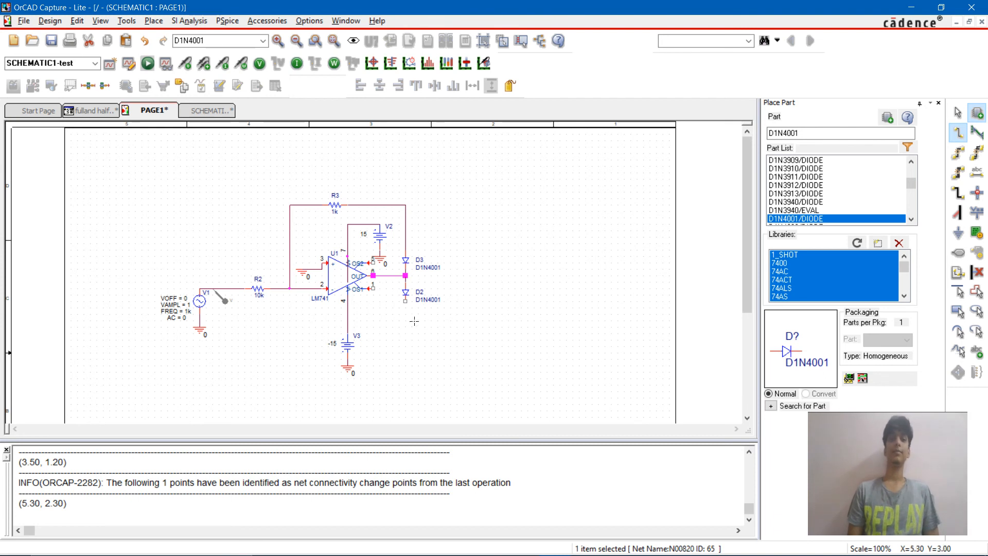
{"action": "key", "text": "Escape"}
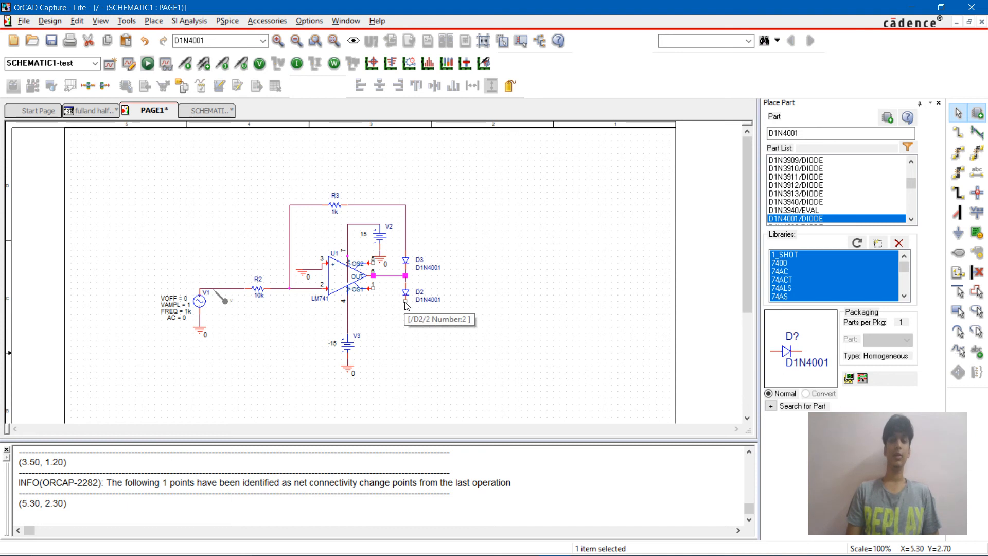
Step: Move the -15 V source V3 and its ground up closer to op-amp U1
{"action": "left_click_drag", "start_coordinate": [312, 314], "coordinate": [384, 406]}
{"action": "left_click_drag", "start_coordinate": [344, 336], "coordinate": [342, 311]}
{"action": "left_click", "coordinate": [575, 341]}
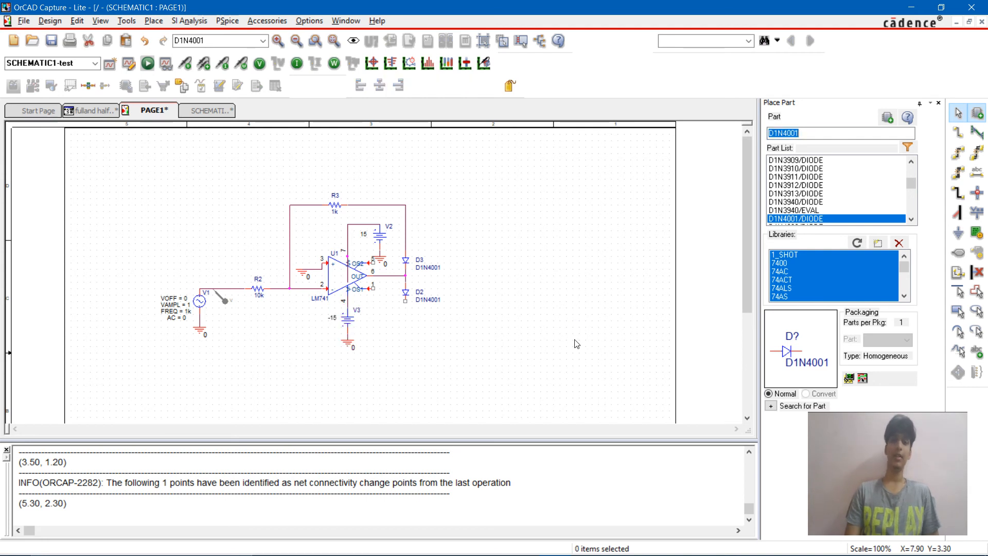
Step: Place two R/ANALOG resistors, one below source V3 and one to the right of the R3 feedback wire, level with R3
{"action": "type", "text": "R"}
{"action": "key", "text": "Return"}
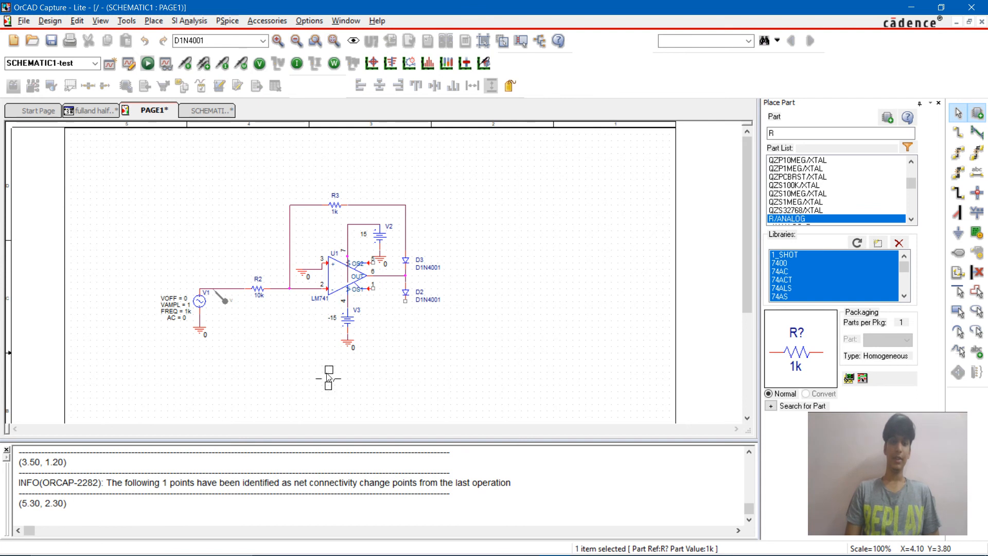
{"action": "left_click", "coordinate": [330, 377]}
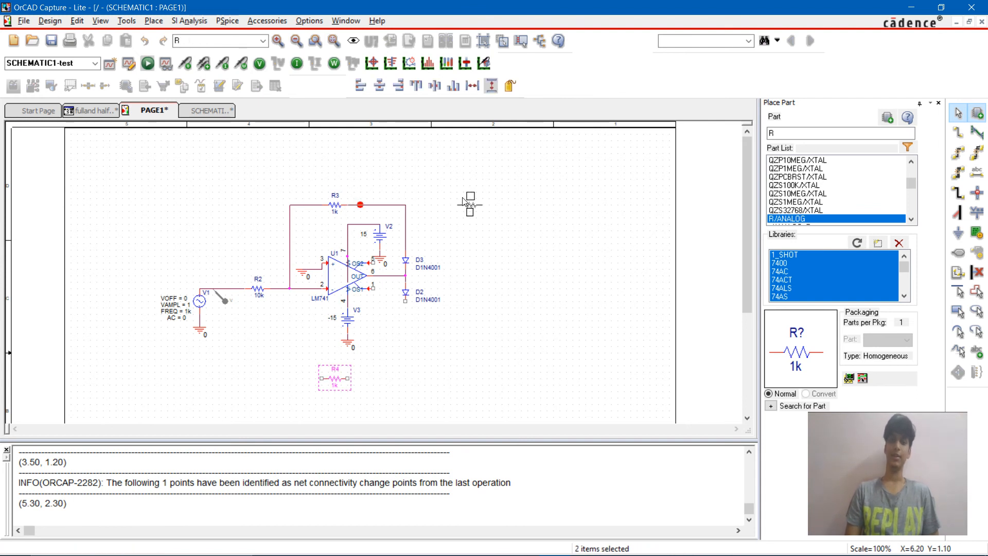
{"action": "left_click", "coordinate": [467, 203]}
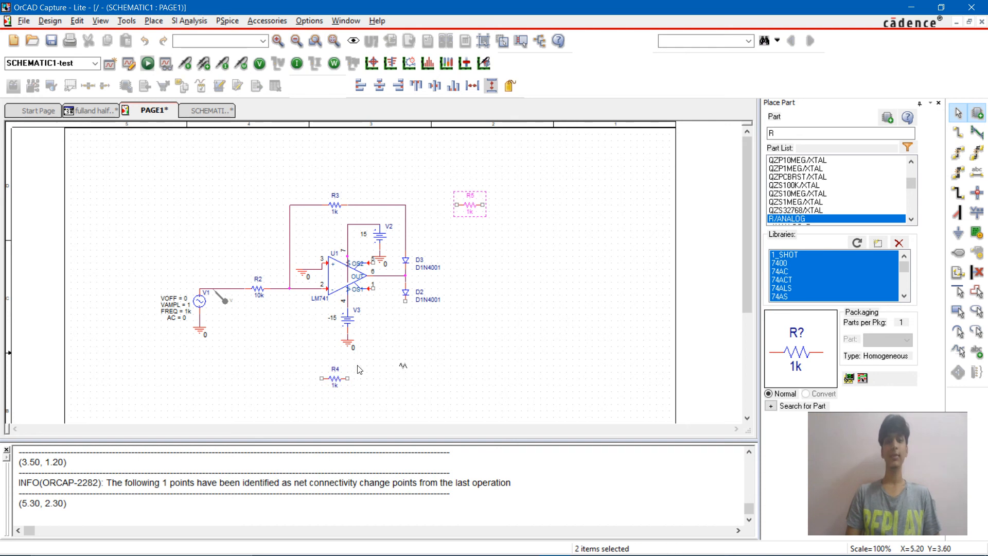
{"action": "key", "text": "Escape"}
Step: Wire resistor R4 between the inverting-input node and the lower pin of diode D2
{"action": "key", "text": "w"}
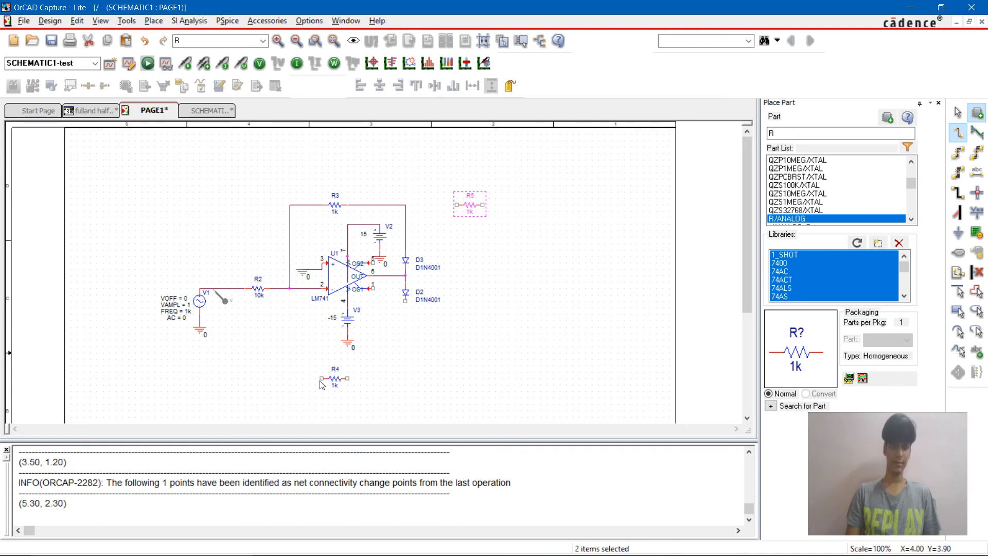
{"action": "left_click", "coordinate": [321, 379]}
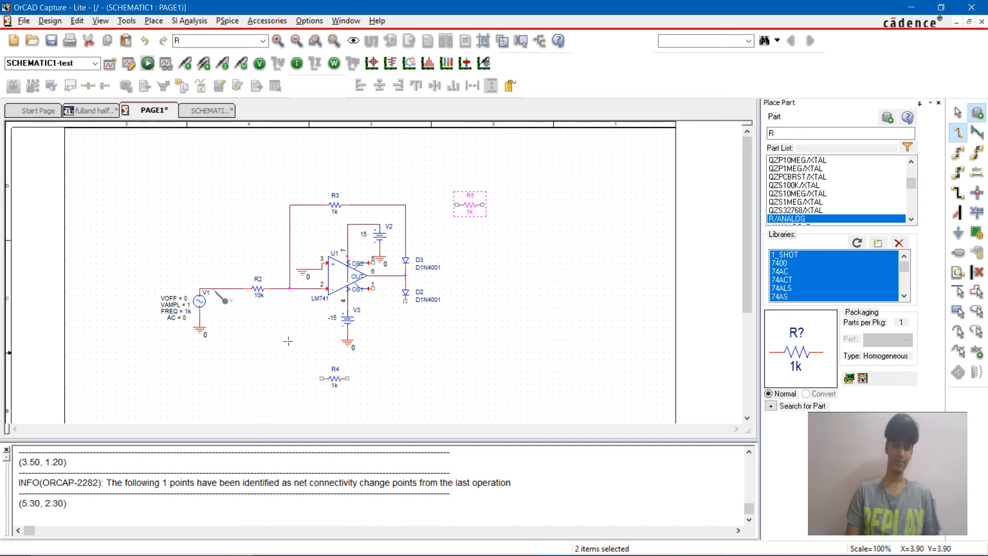
{"action": "left_click", "coordinate": [289, 288]}
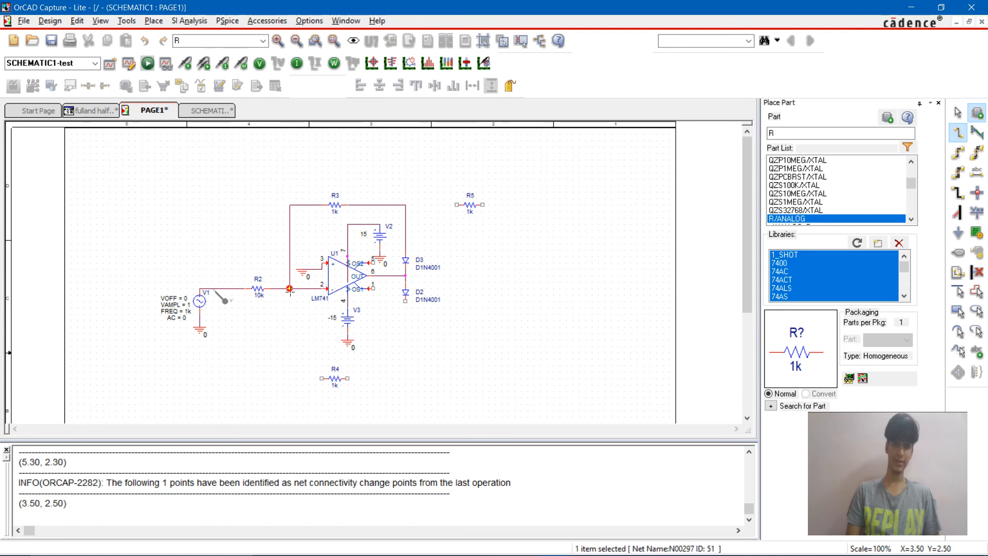
{"action": "left_click", "coordinate": [348, 379]}
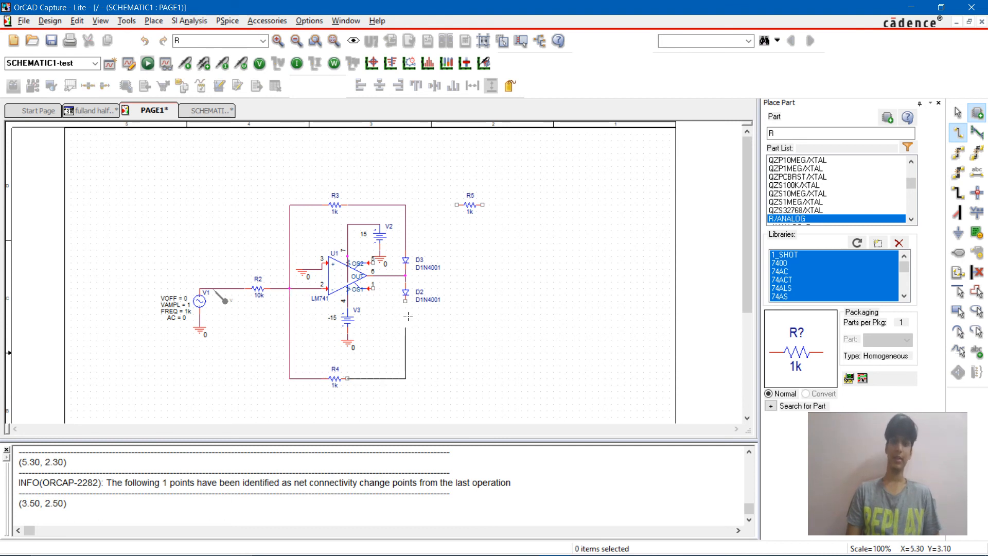
{"action": "left_click", "coordinate": [406, 301]}
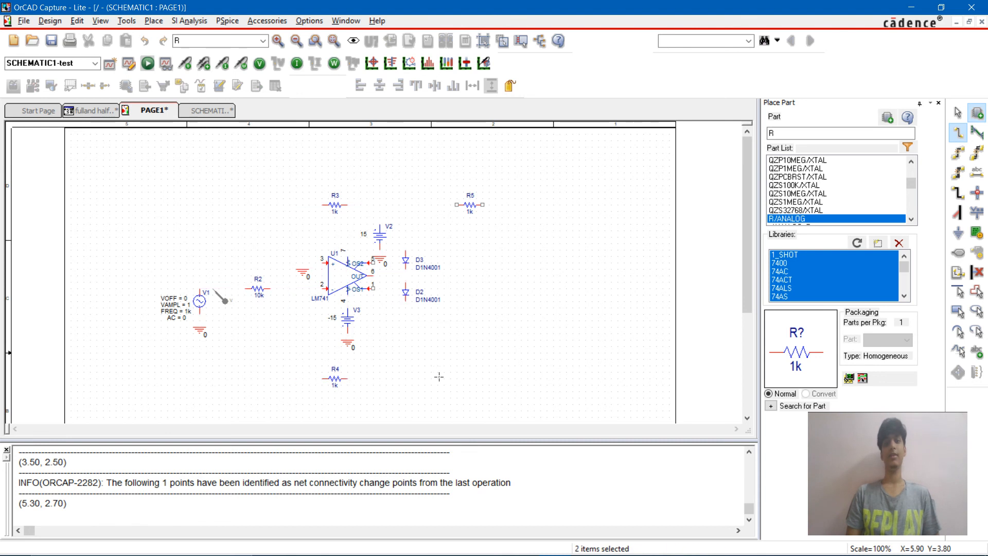
{"action": "key", "text": "Escape"}
Step: Set the values of resistors R4 and R3 to 10k
{"action": "double_click", "coordinate": [335, 384]}
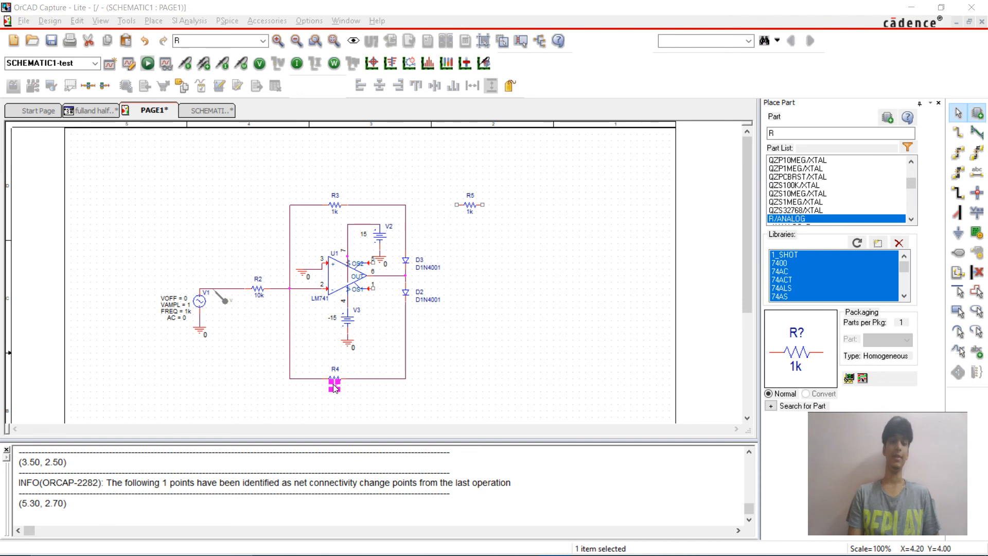
{"action": "type", "text": "10k"}
{"action": "key", "text": "Return"}
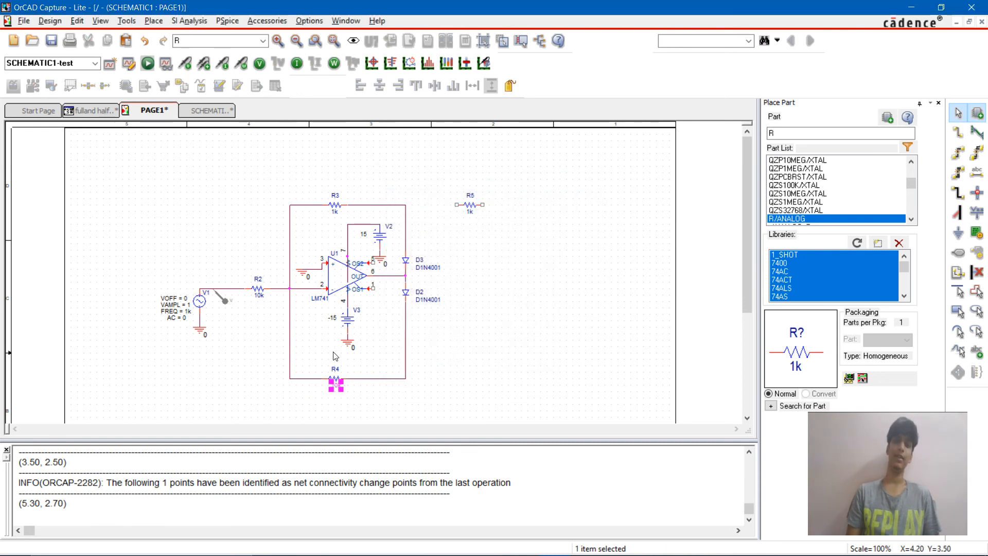
{"action": "double_click", "coordinate": [335, 214]}
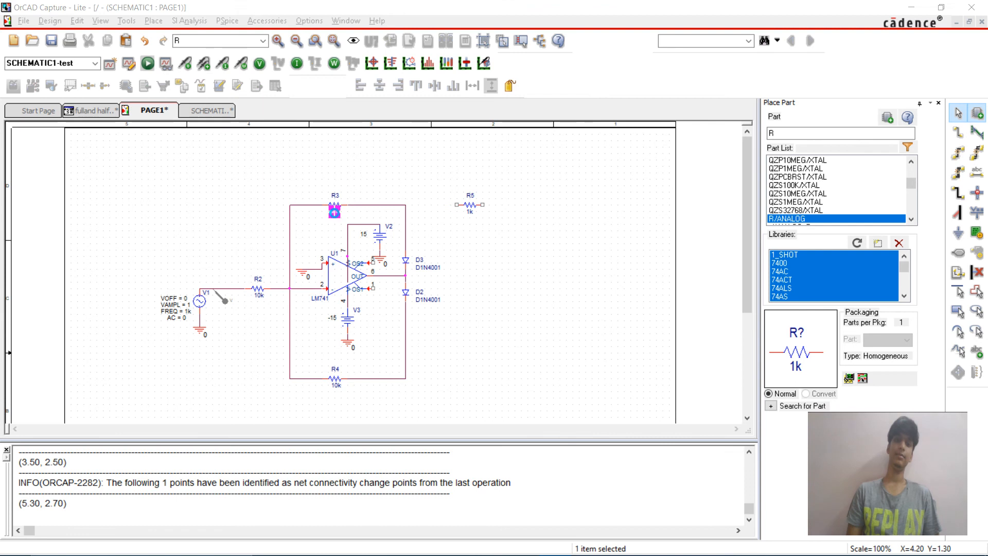
{"action": "type", "text": "10k"}
{"action": "key", "text": "Return"}
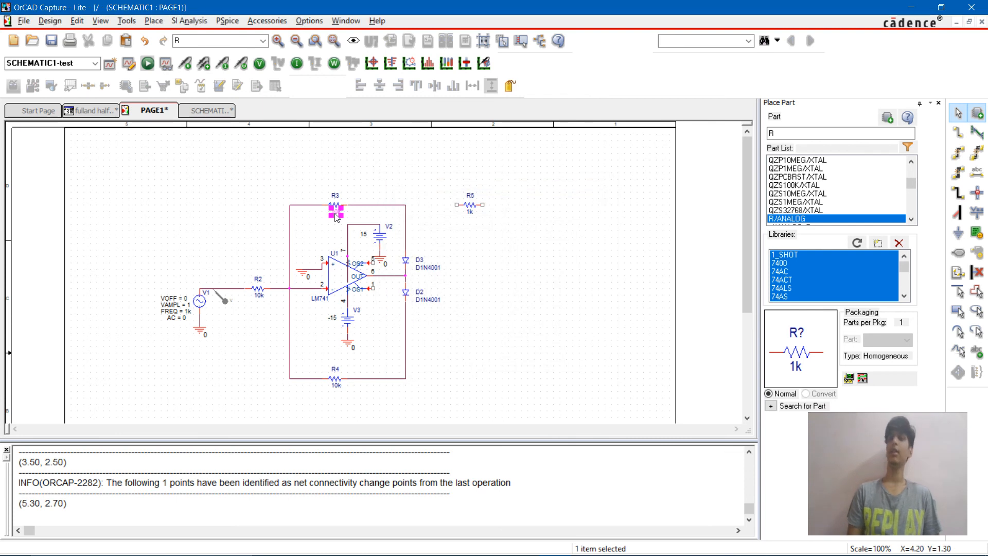
{"action": "left_click", "coordinate": [489, 268]}
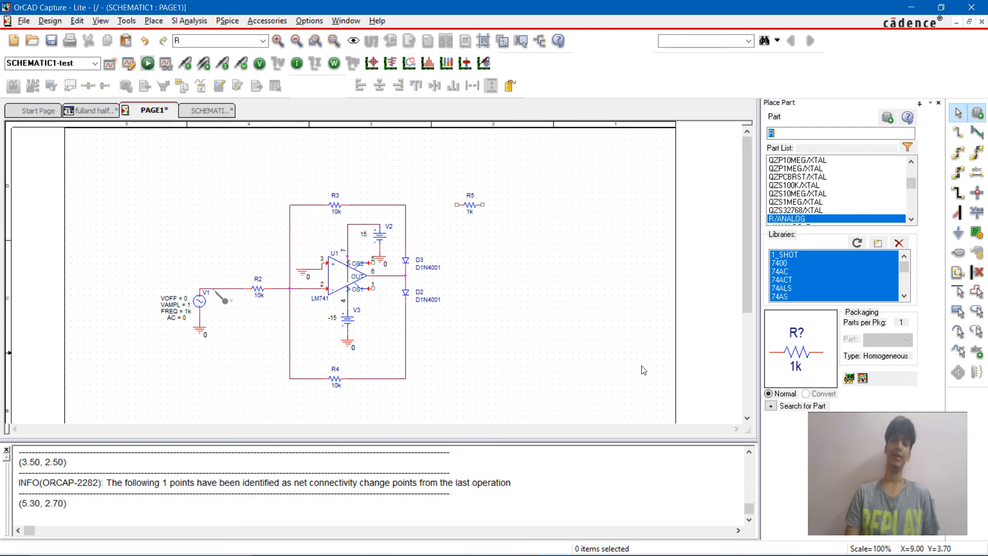
Step: Place a second LM741 op-amp to the right of the diodes, below resistor R5
{"action": "type", "text": "lm"}
{"action": "type", "text": "741"}
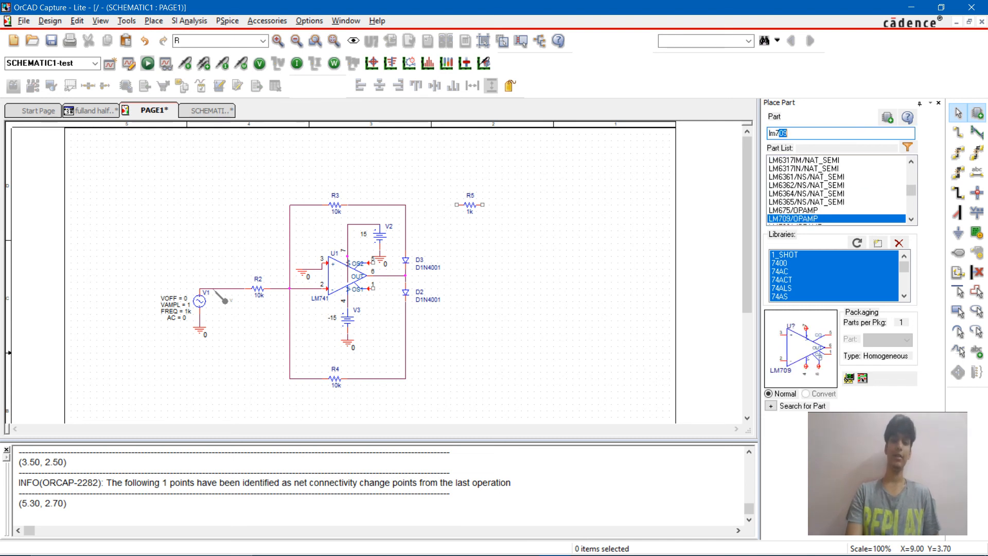
{"action": "key", "text": "Return"}
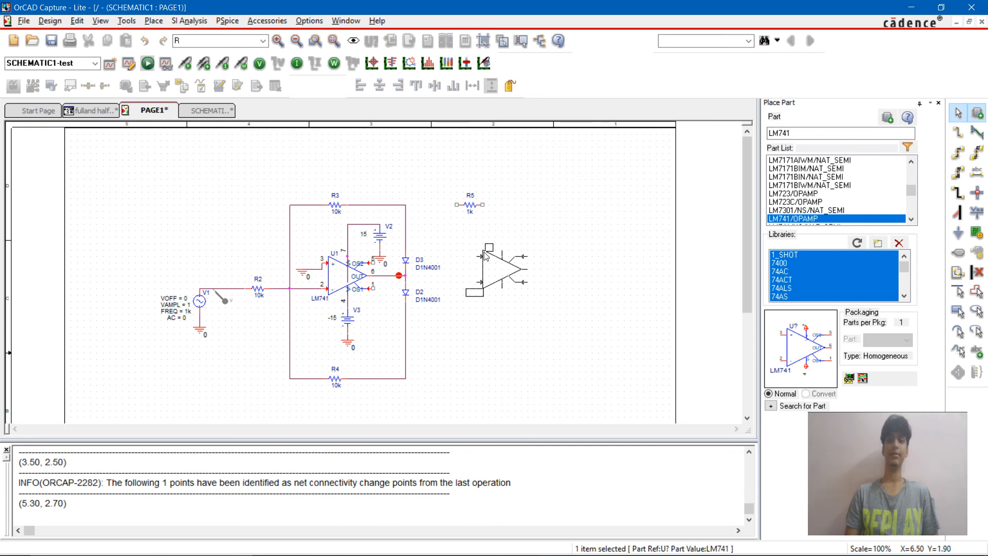
{"action": "left_click", "coordinate": [488, 256]}
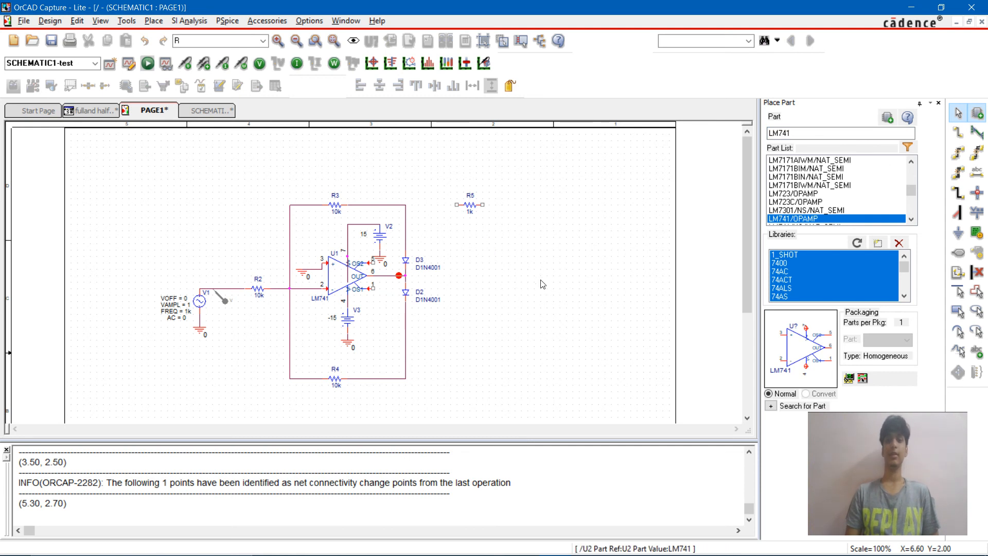
{"action": "key", "text": "Escape"}
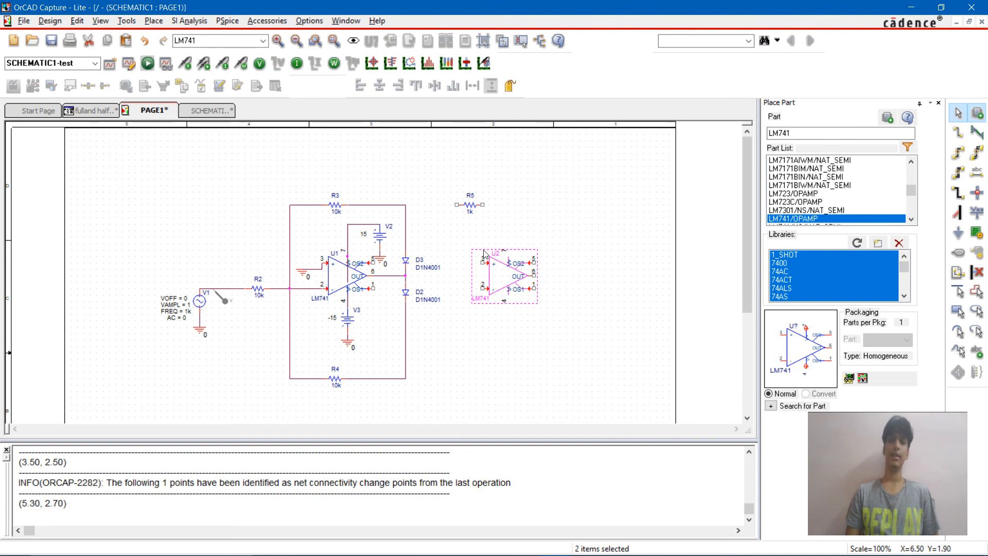
Step: Move op-amp U2 slightly up and to the right, and wire its non-inverting input to the node joining R4 and diode D2
{"action": "left_click_drag", "start_coordinate": [493, 277], "coordinate": [513, 270]}
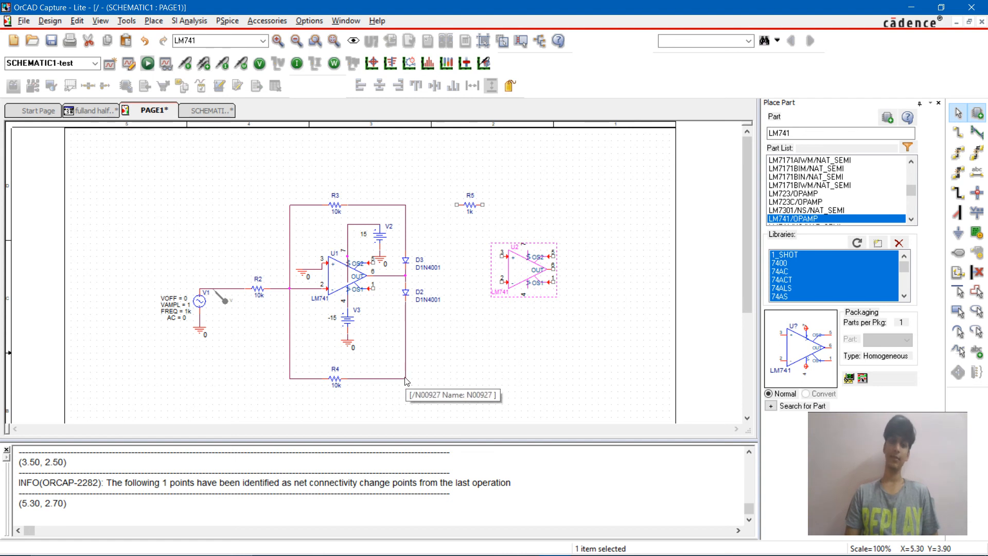
{"action": "key", "text": "w"}
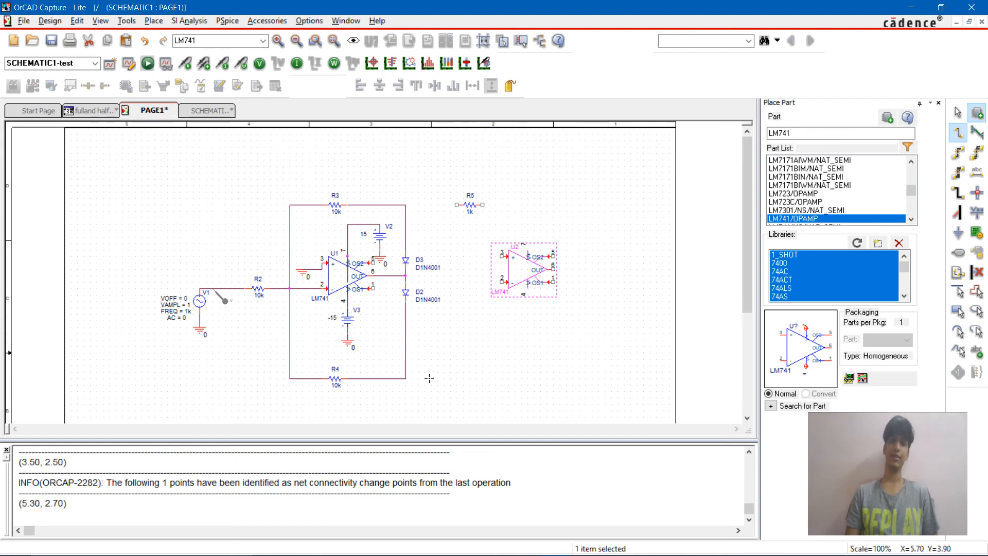
{"action": "left_click", "coordinate": [406, 379]}
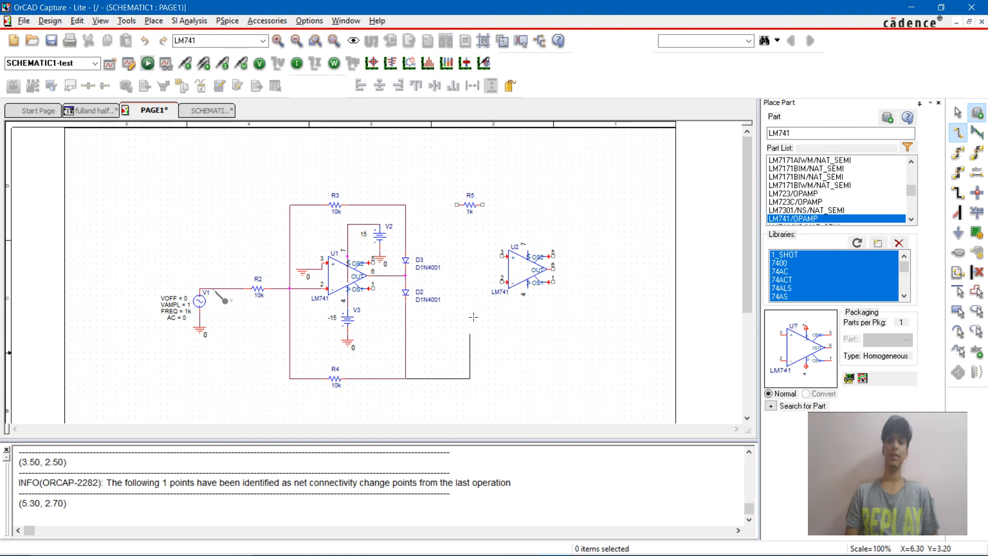
{"action": "left_click", "coordinate": [476, 255]}
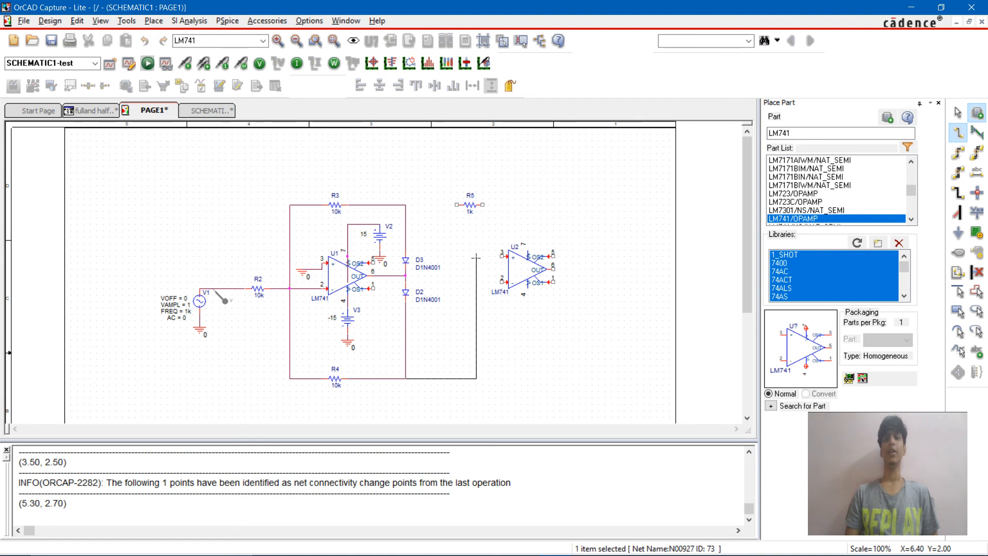
{"action": "left_click", "coordinate": [502, 257]}
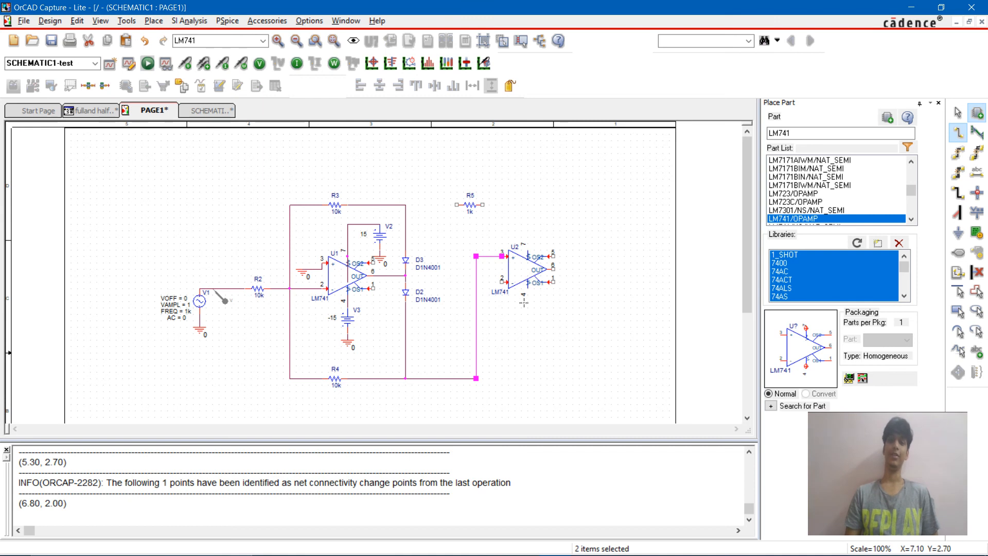
Step: Wire resistor R5 between U2's inverting input and the node joining R3 and diode D3
{"action": "left_click", "coordinate": [502, 281]}
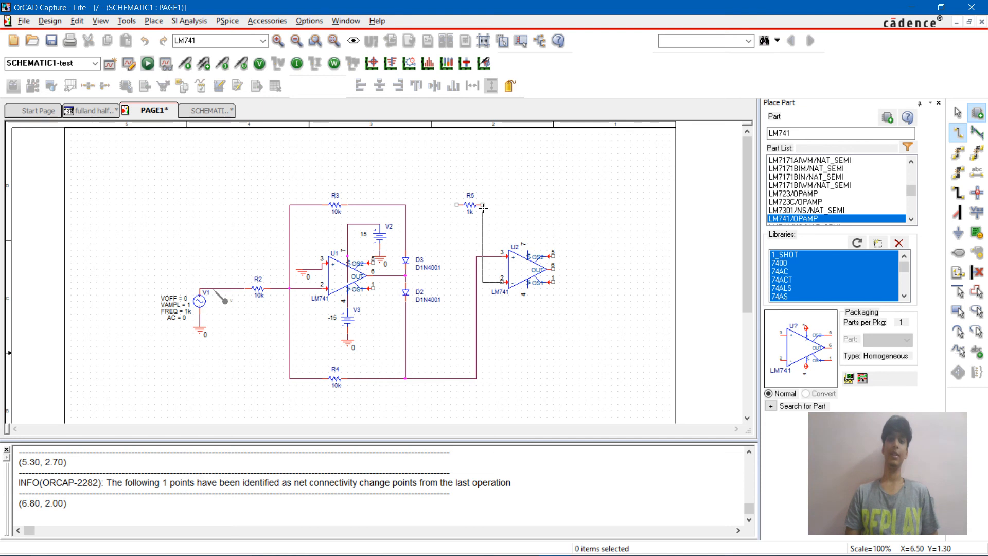
{"action": "left_click", "coordinate": [483, 204]}
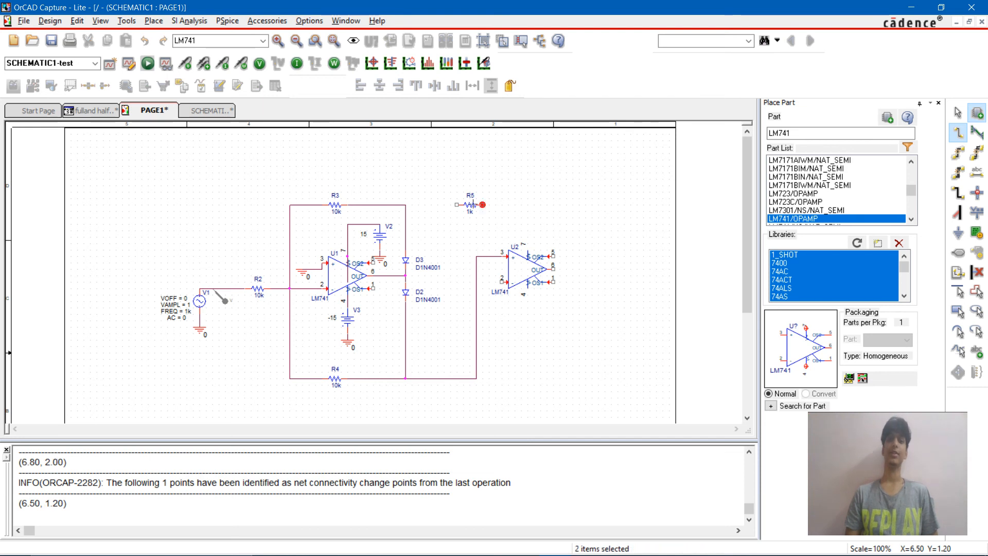
{"action": "left_click", "coordinate": [456, 205]}
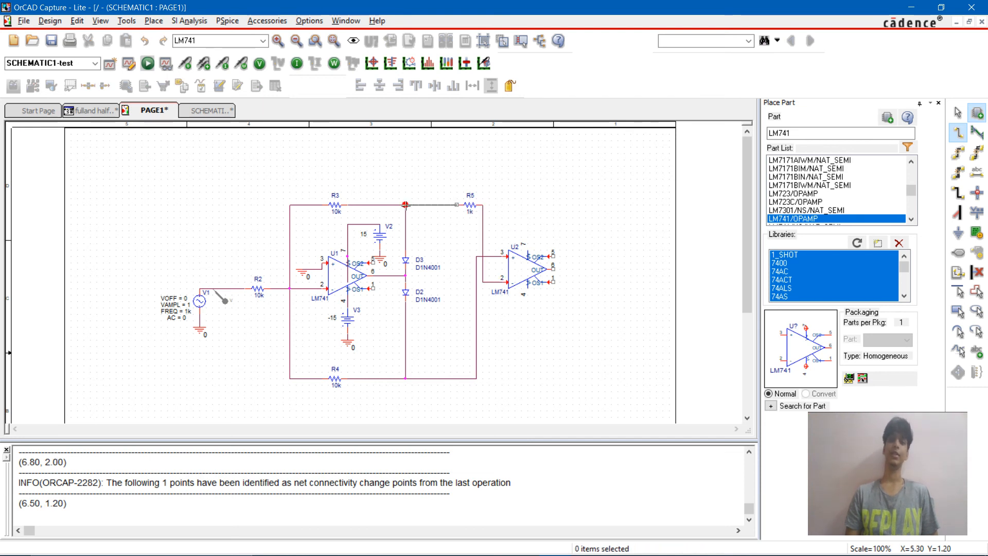
{"action": "left_click", "coordinate": [406, 204]}
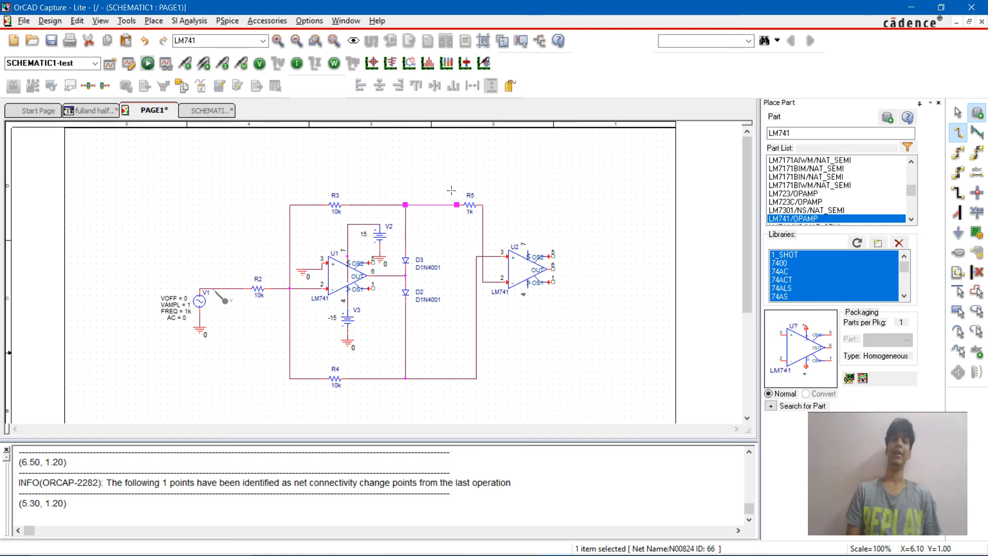
{"action": "mouse_move", "coordinate": [453, 194]}
{"action": "left_mouse_down"}
{"action": "mouse_move", "coordinate": [477, 217]}
{"action": "mouse_move", "coordinate": [450, 206]}
{"action": "left_mouse_up"}
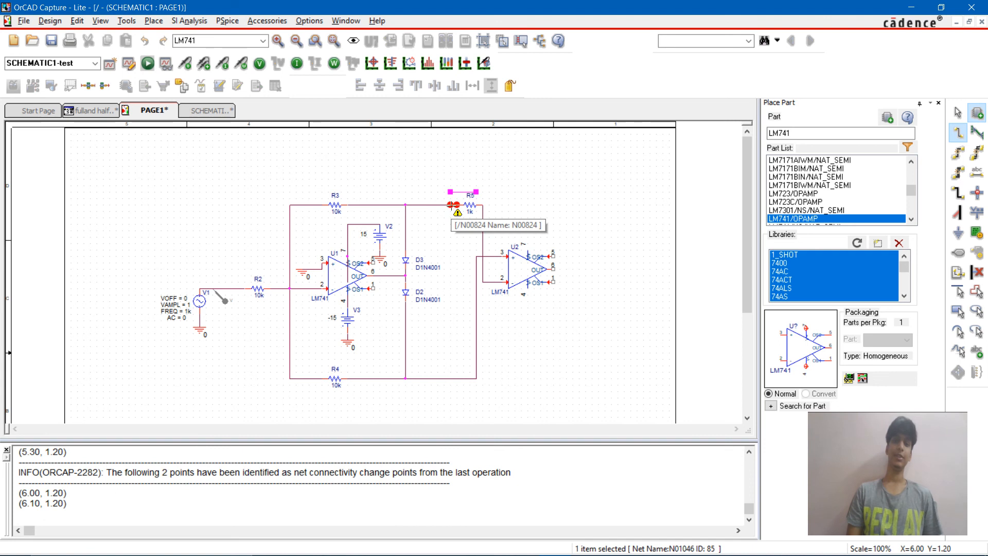
{"action": "left_click", "coordinate": [582, 208]}
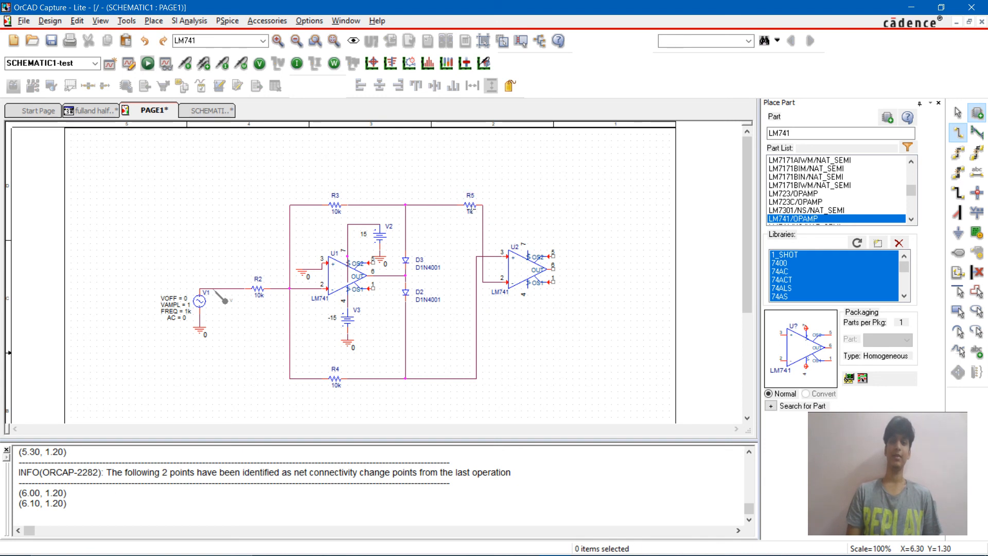
{"action": "left_click_drag", "start_coordinate": [457, 194], "coordinate": [491, 224]}
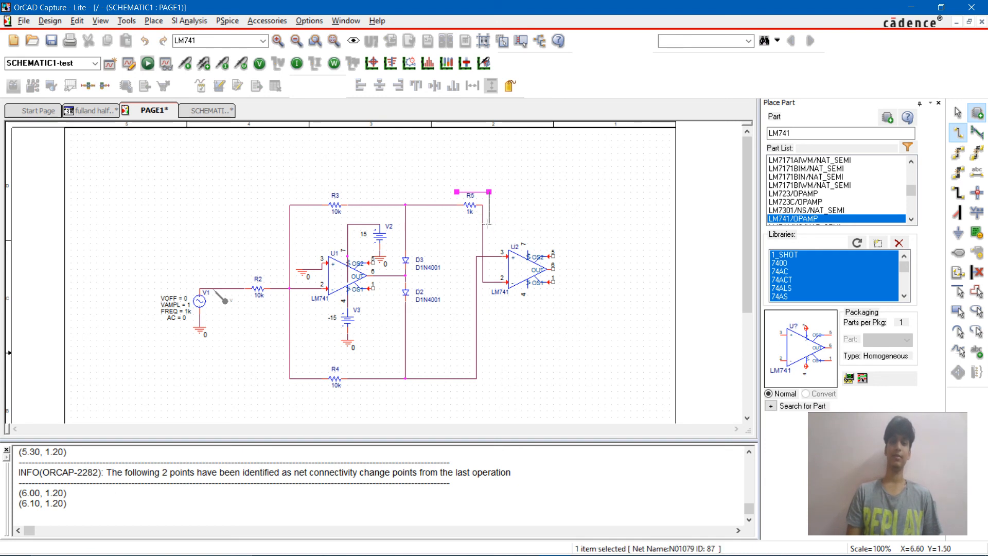
{"action": "key", "text": "Escape"}
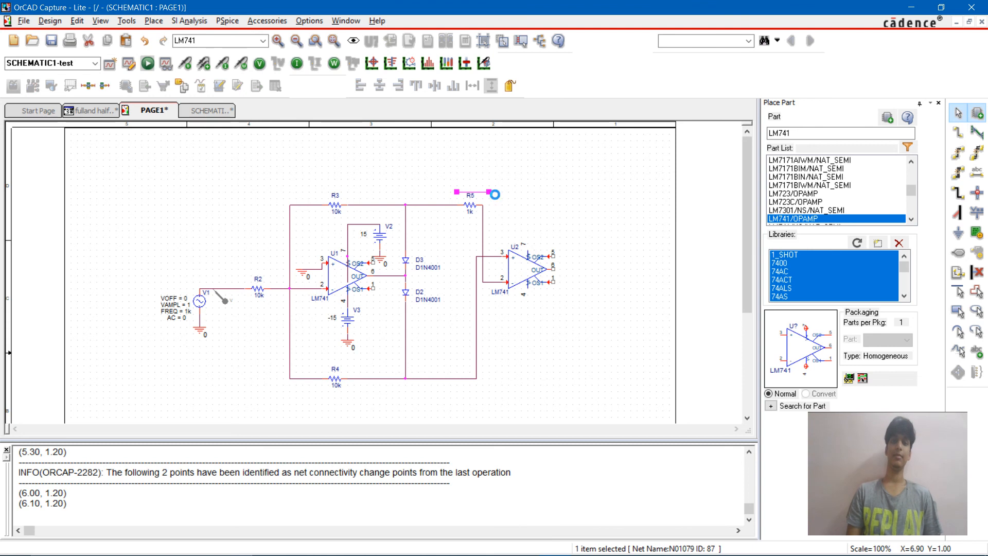
{"action": "left_click", "coordinate": [497, 200]}
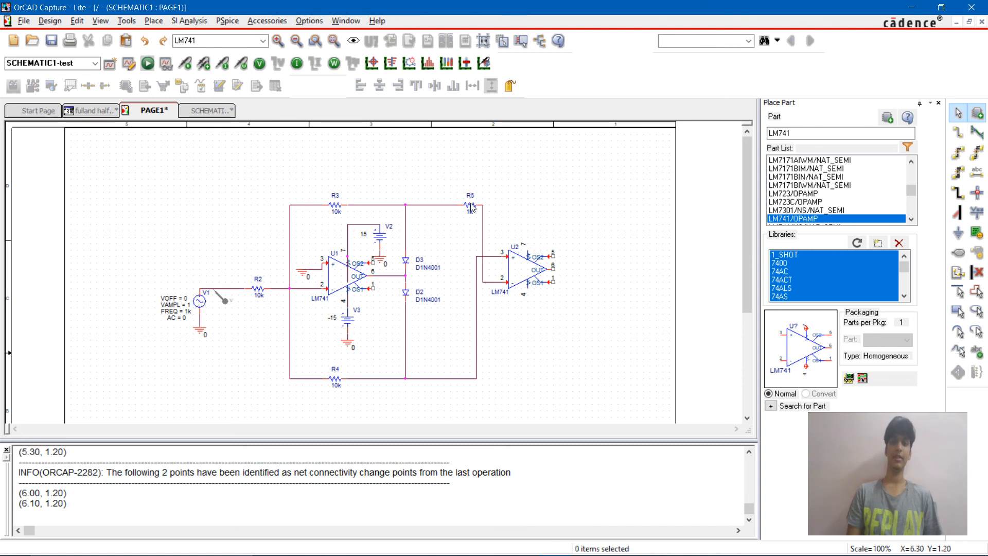
Step: Shift resistor R5 closer to the R3 and D3 node, and place another R/ANALOG resistor above op-amp U2, level with R5
{"action": "left_click_drag", "start_coordinate": [471, 206], "coordinate": [452, 205]}
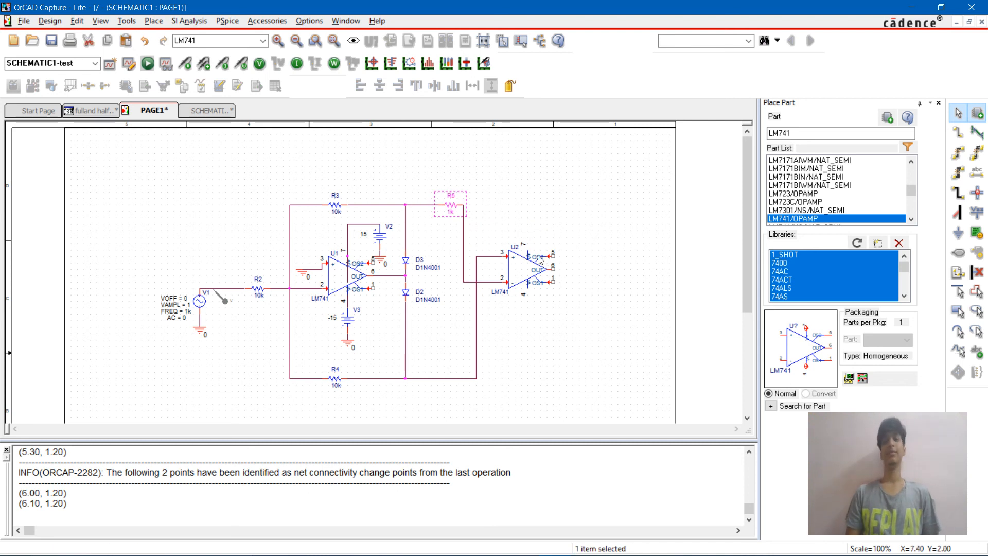
{"action": "key", "text": "p"}
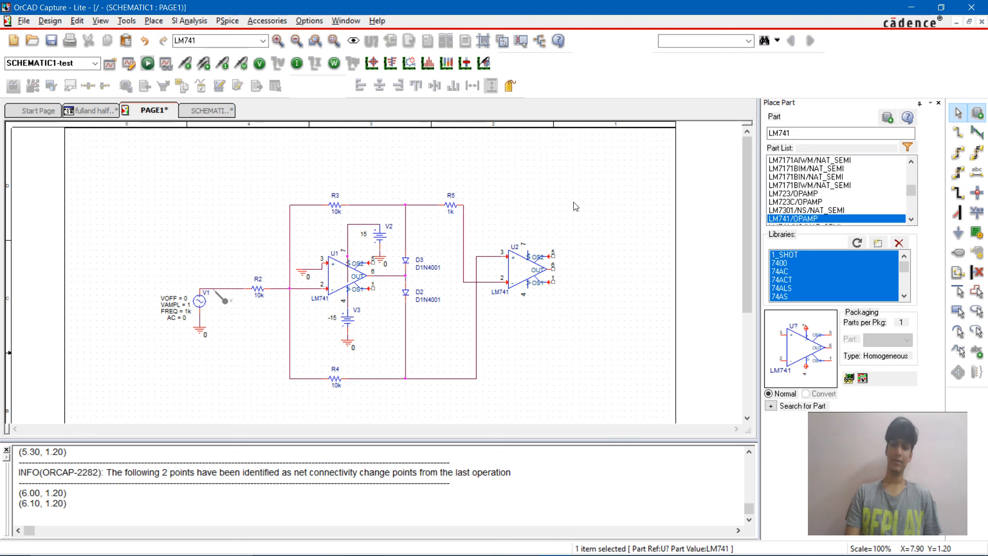
{"action": "type", "text": "p"}
{"action": "type", "text": "r"}
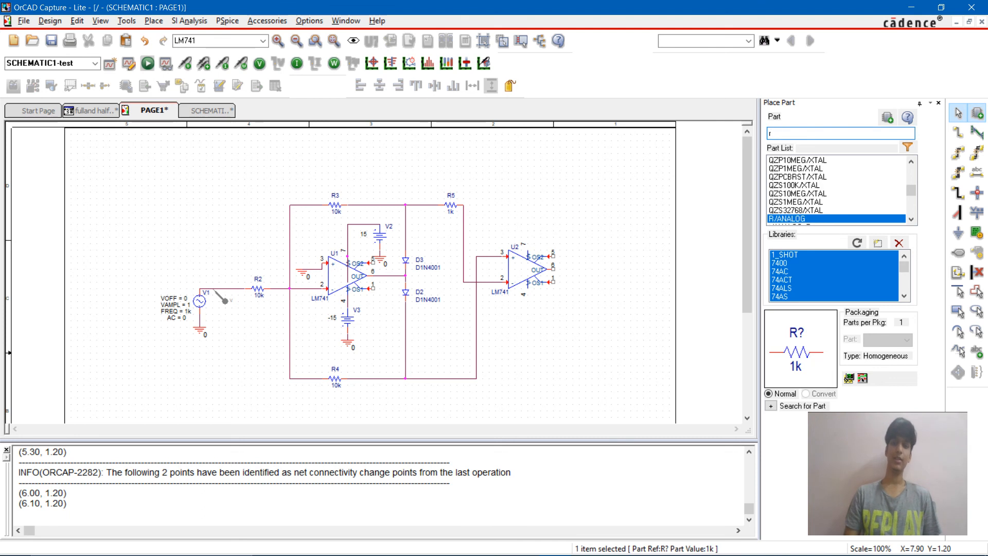
{"action": "key", "text": "Return"}
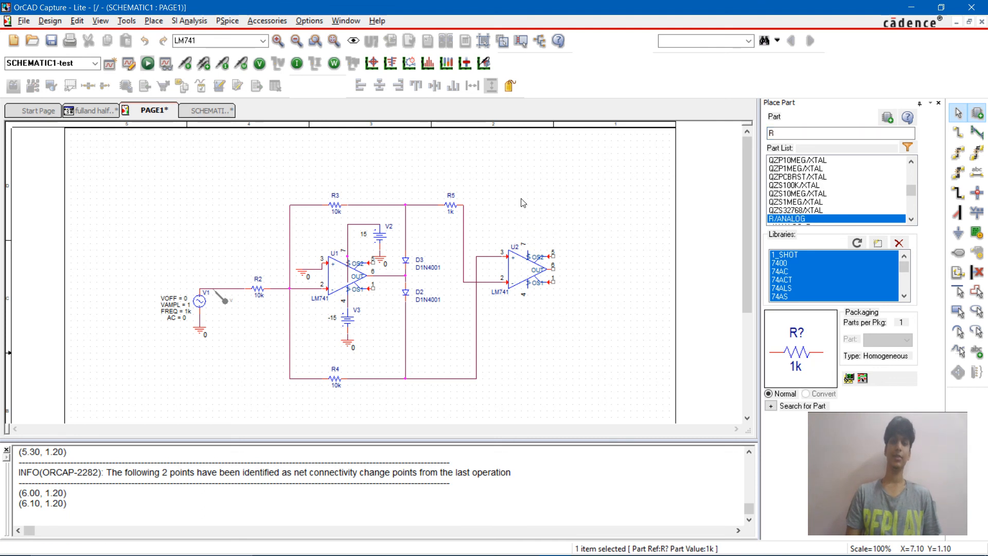
{"action": "left_click", "coordinate": [524, 202]}
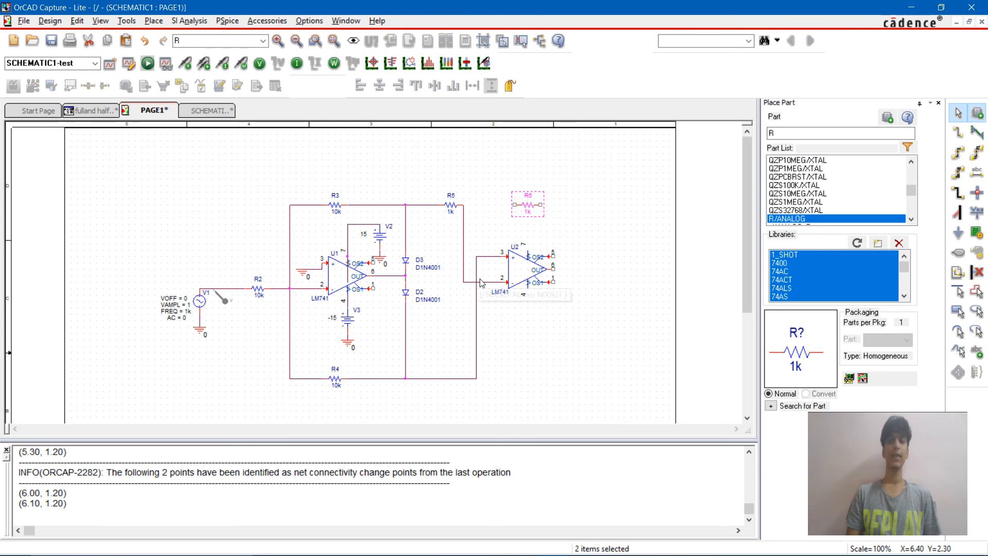
Step: Wire resistor R6 as feedback between U2's inverting-input node and its output pin 6
{"action": "key", "text": "w"}
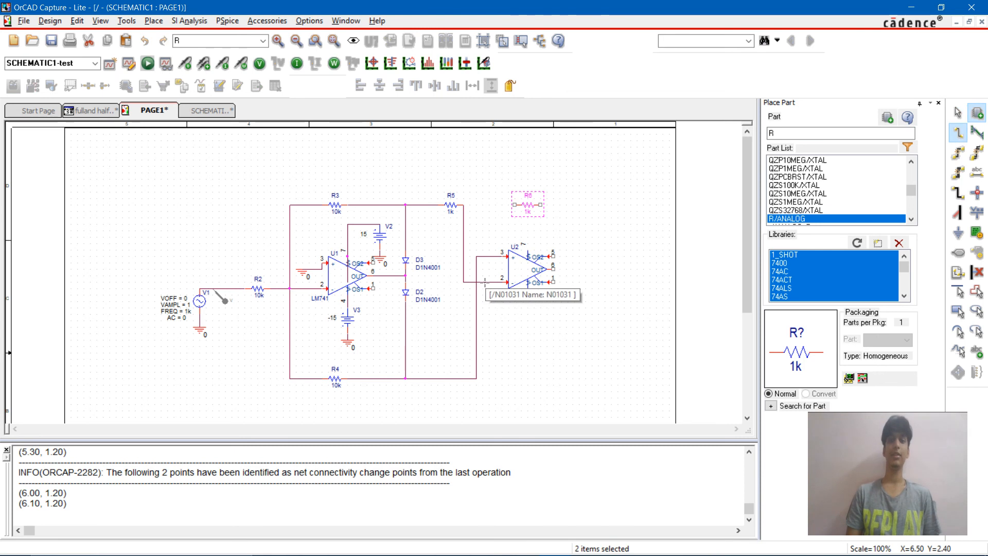
{"action": "left_click", "coordinate": [484, 282]}
{"action": "left_click", "coordinate": [514, 205]}
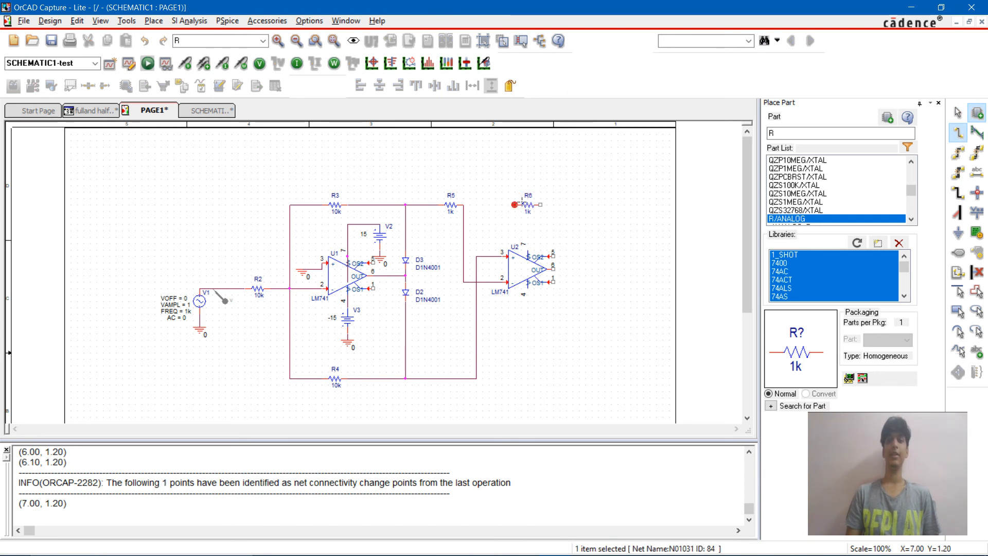
{"action": "left_click", "coordinate": [542, 205]}
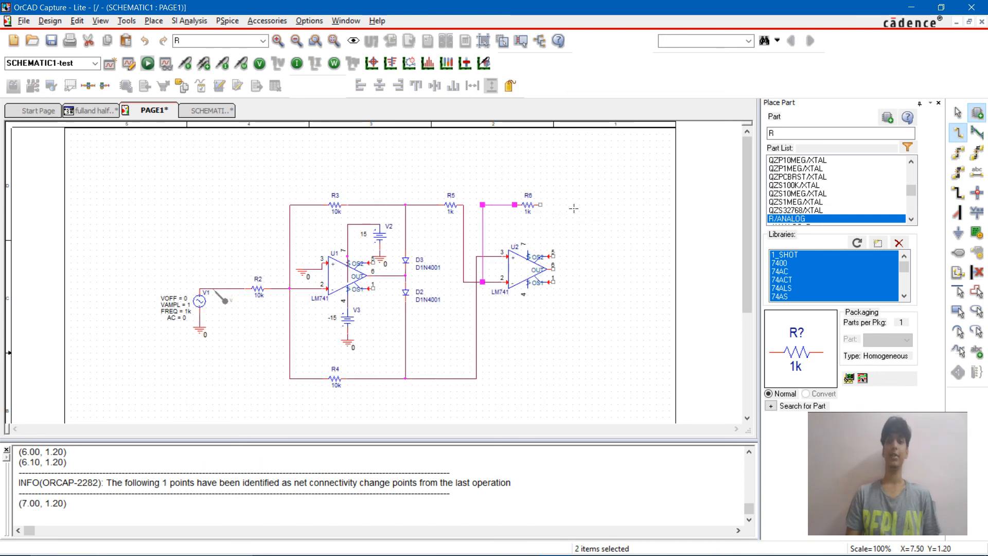
{"action": "left_click", "coordinate": [580, 272]}
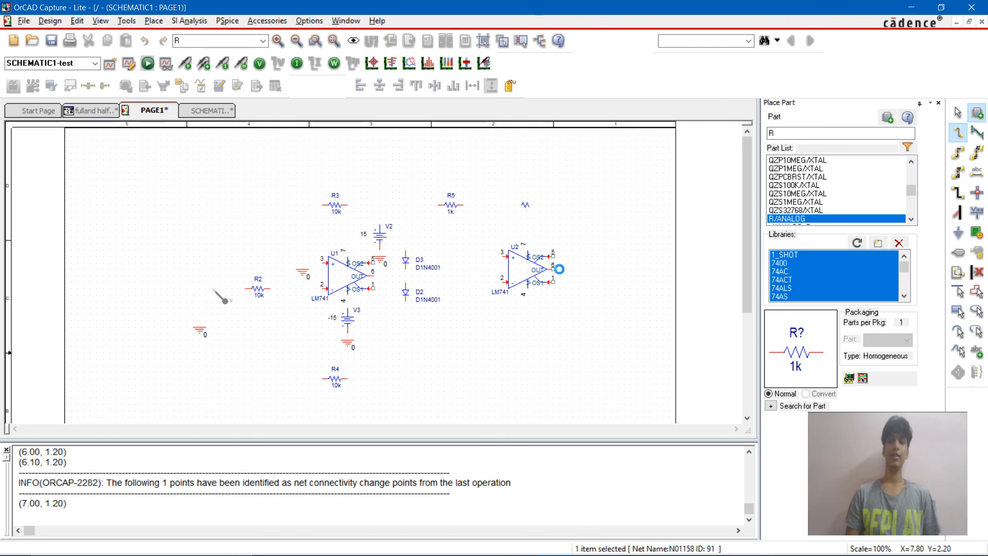
{"action": "left_click", "coordinate": [554, 269]}
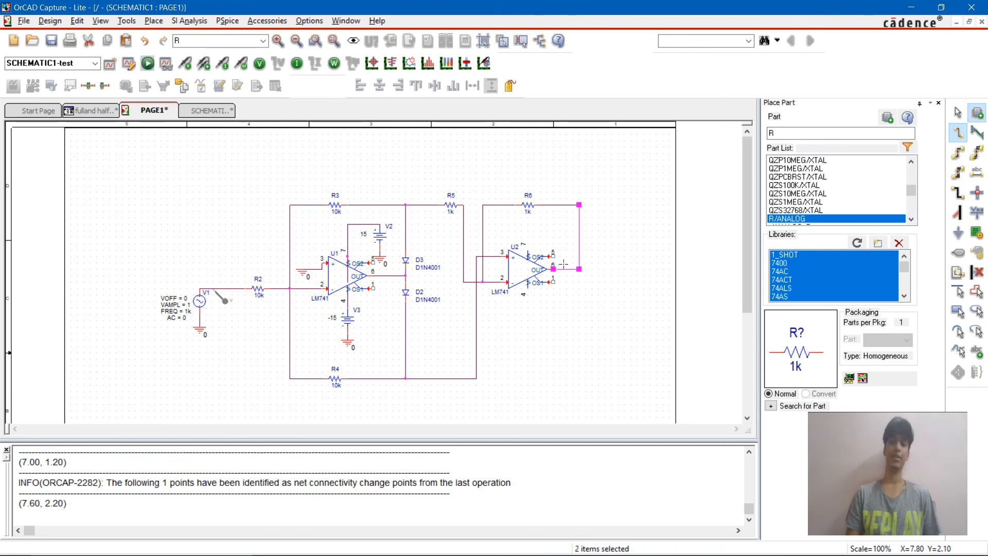
Step: Place two VDC sources, one to the right of the R6 feedback wire and one below op-amp U2
{"action": "type", "text": "pvdc"}
{"action": "key", "text": "Return"}
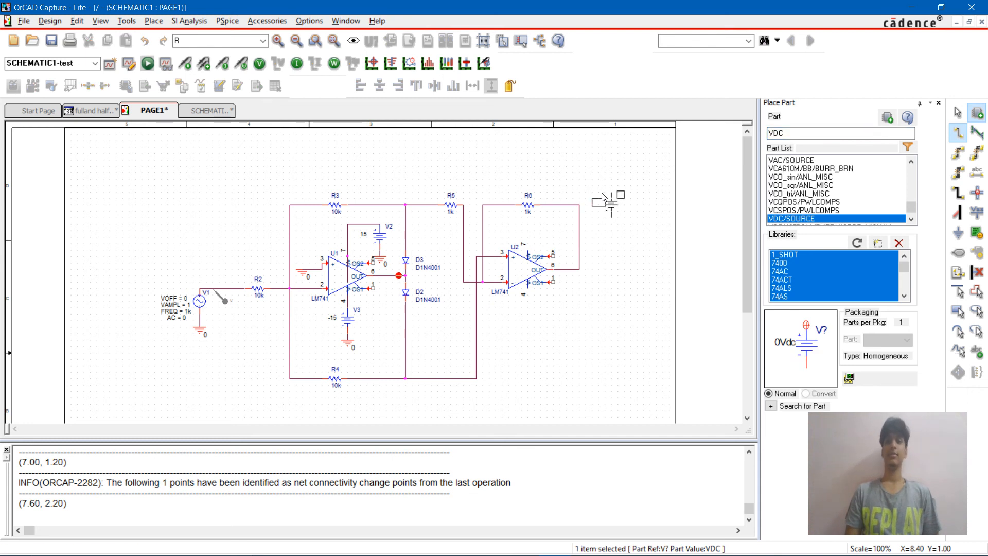
{"action": "left_click", "coordinate": [602, 210]}
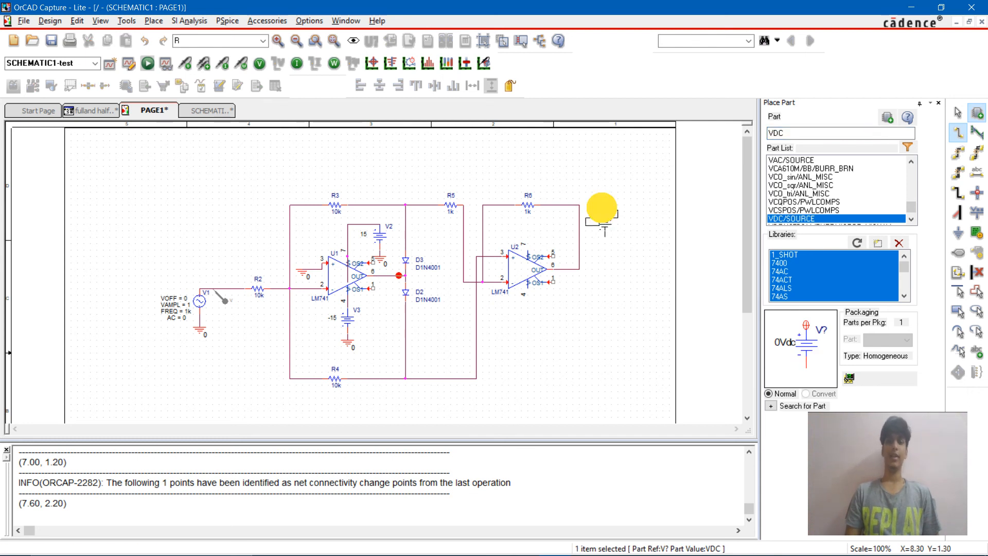
{"action": "left_click", "coordinate": [519, 338]}
{"action": "key", "text": "Escape"}
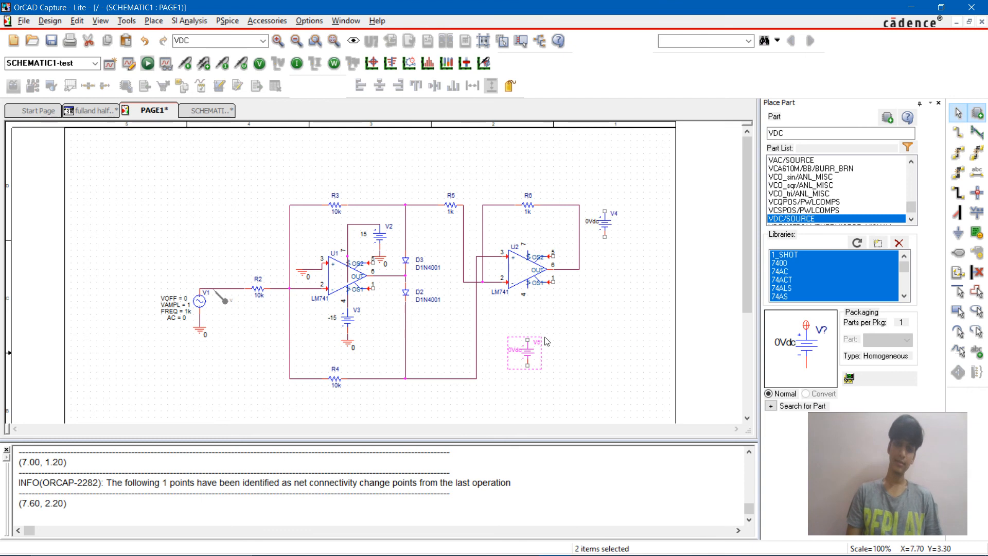
{"action": "key", "text": "w"}
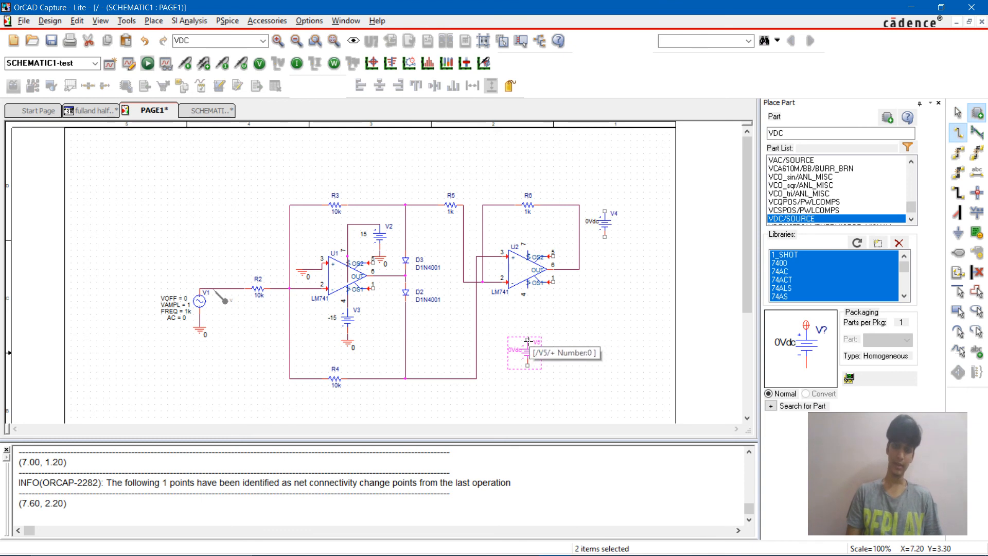
{"action": "left_click", "coordinate": [527, 338]}
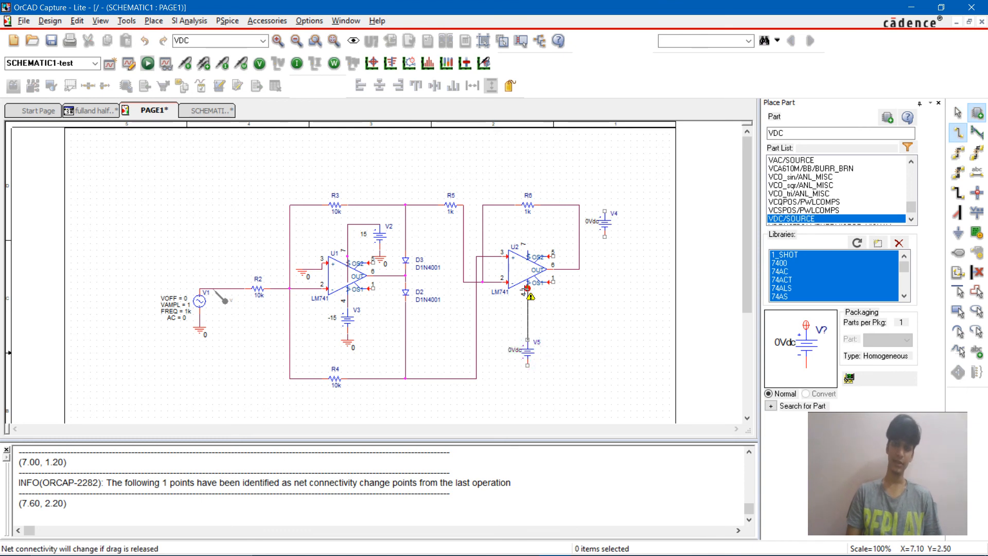
{"action": "left_click", "coordinate": [528, 288]}
{"action": "left_click", "coordinate": [527, 289]}
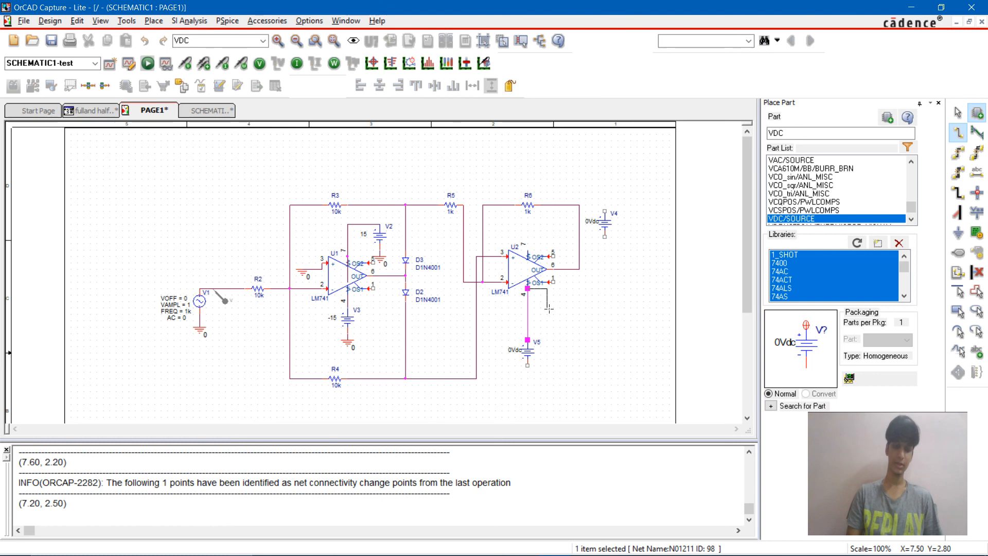
{"action": "key", "text": "Escape"}
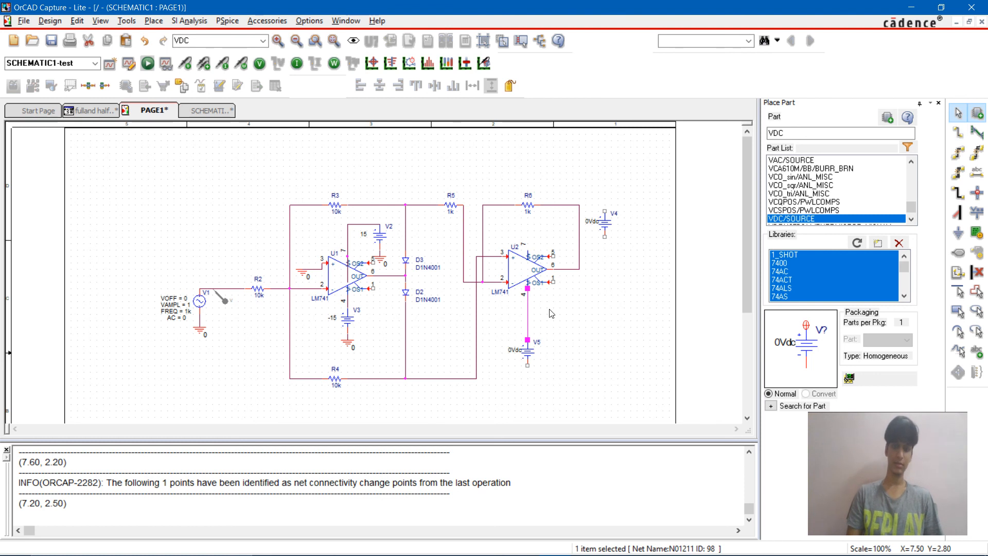
{"action": "key", "text": "Delete"}
Step: Wire source V5's positive terminal to U2's pin 4 and source V4's positive terminal to U2's pin 7
{"action": "key", "text": "w"}
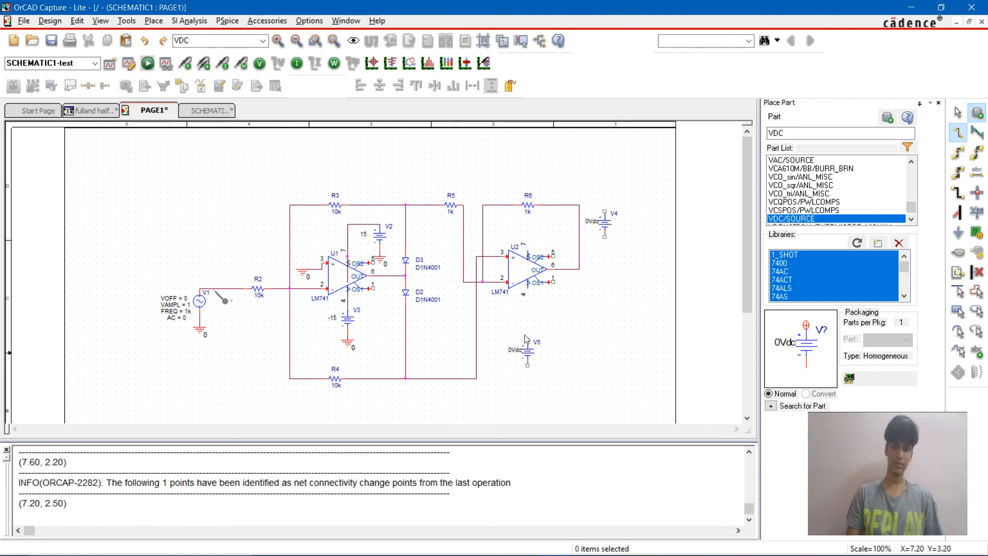
{"action": "left_click", "coordinate": [527, 289]}
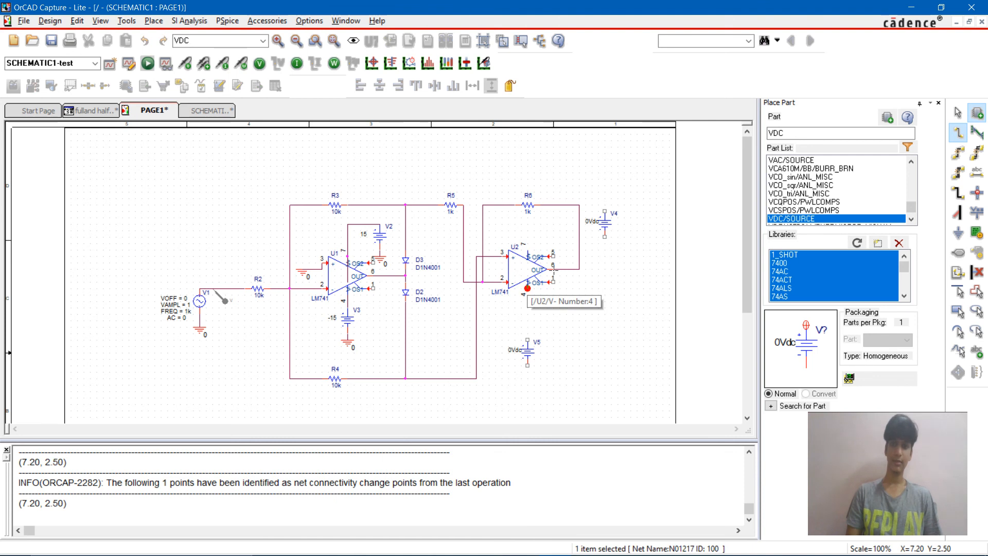
{"action": "left_click", "coordinate": [605, 211]}
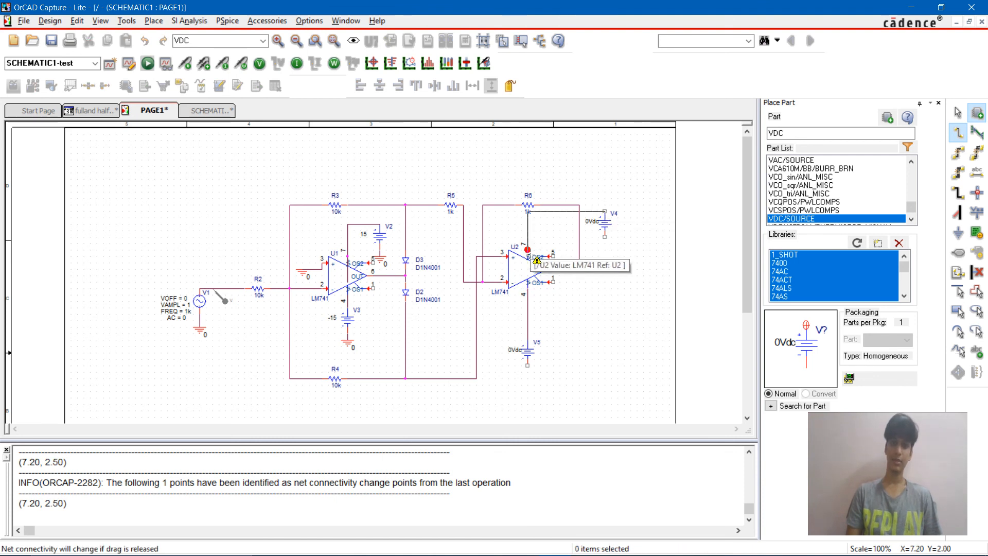
{"action": "left_click", "coordinate": [528, 249]}
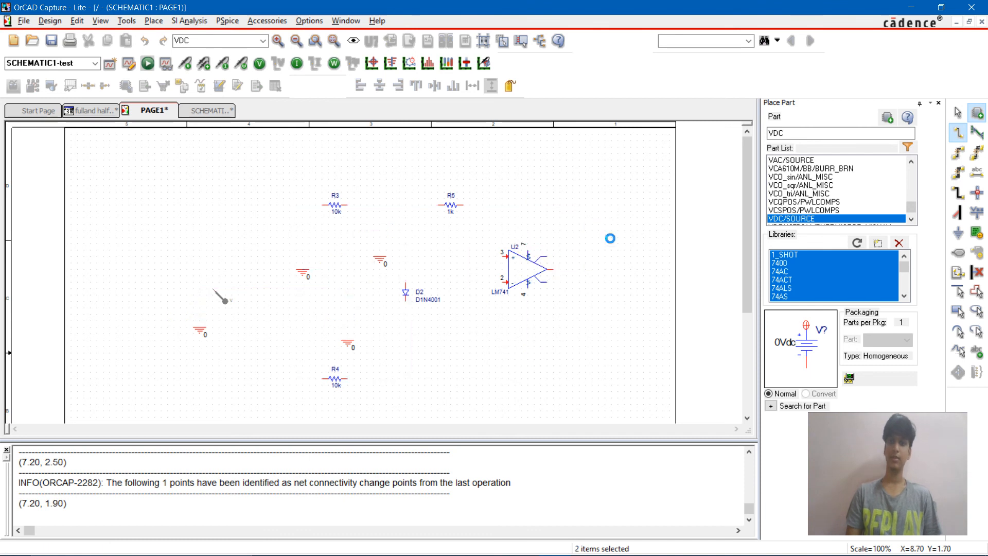
Step: Set source V4's DC value to 15 and source V5's DC value to -15
{"action": "key", "text": "Escape"}
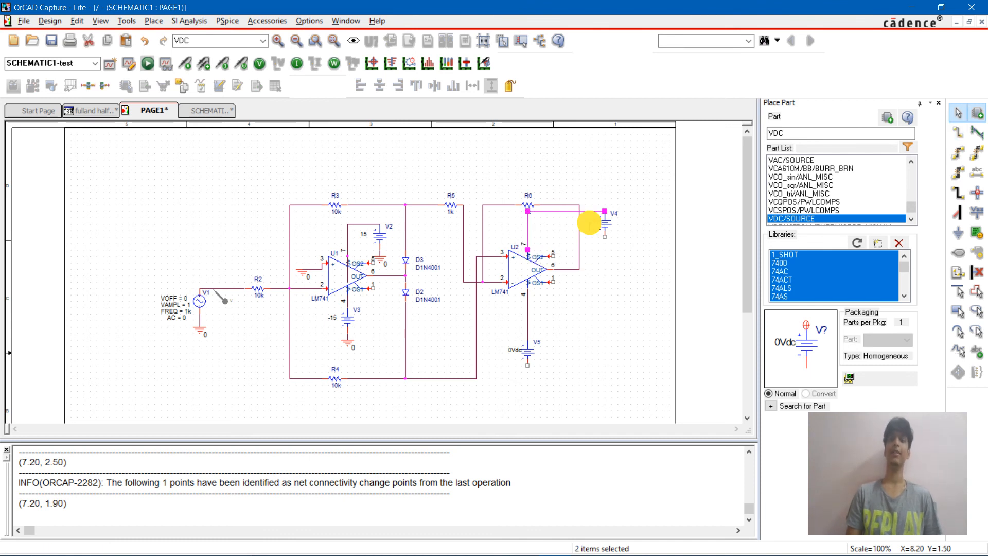
{"action": "double_click", "coordinate": [592, 221]}
{"action": "type", "text": "12"}
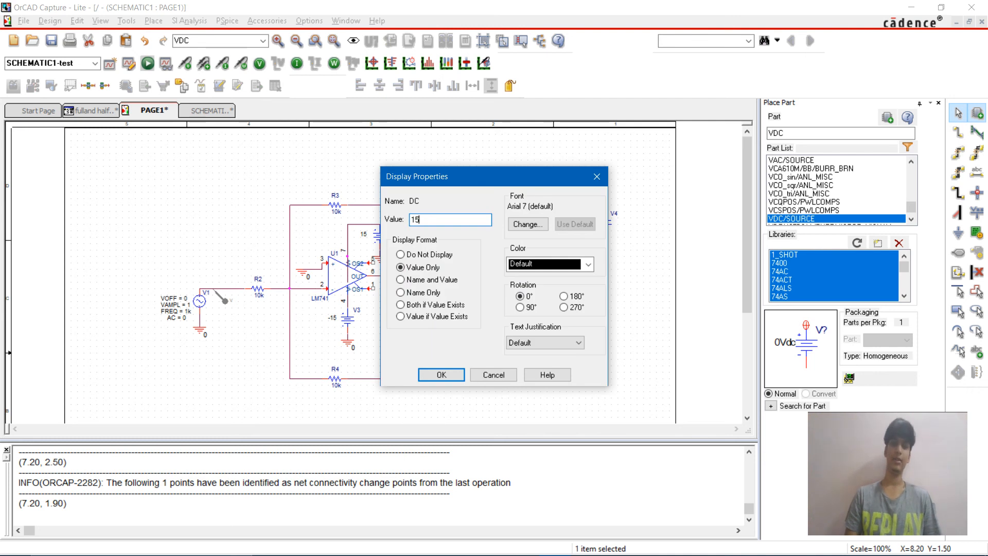
{"action": "key", "text": "Return"}
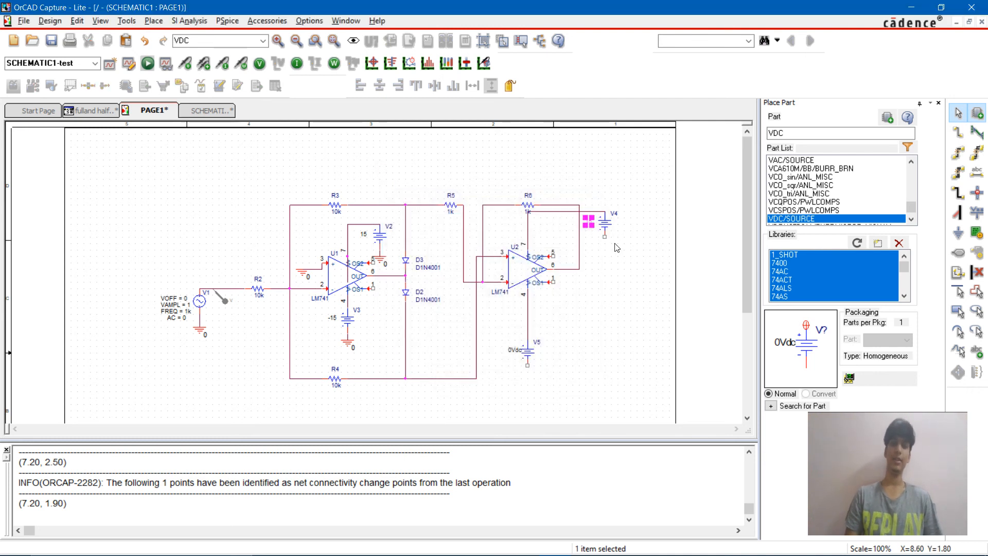
{"action": "double_click", "coordinate": [514, 350]}
{"action": "type", "text": "-1"}
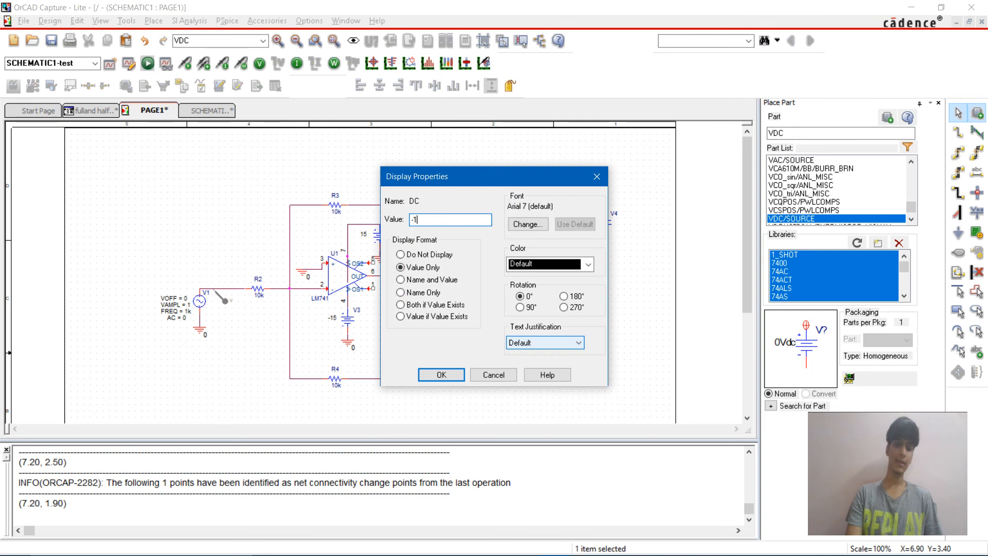
{"action": "type", "text": "5"}
{"action": "key", "text": "Return"}
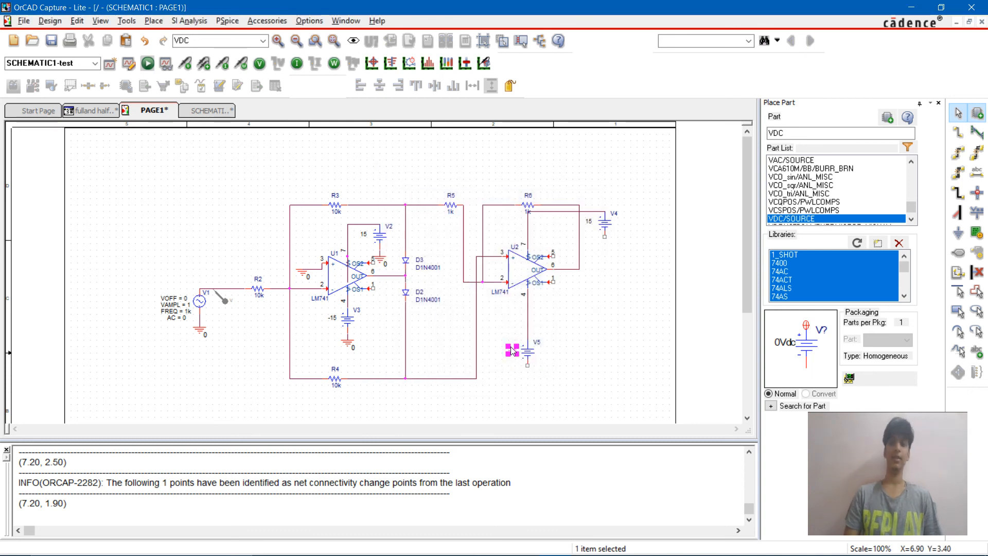
Step: Set feedback resistor R6's value to 19k
{"action": "double_click", "coordinate": [526, 214]}
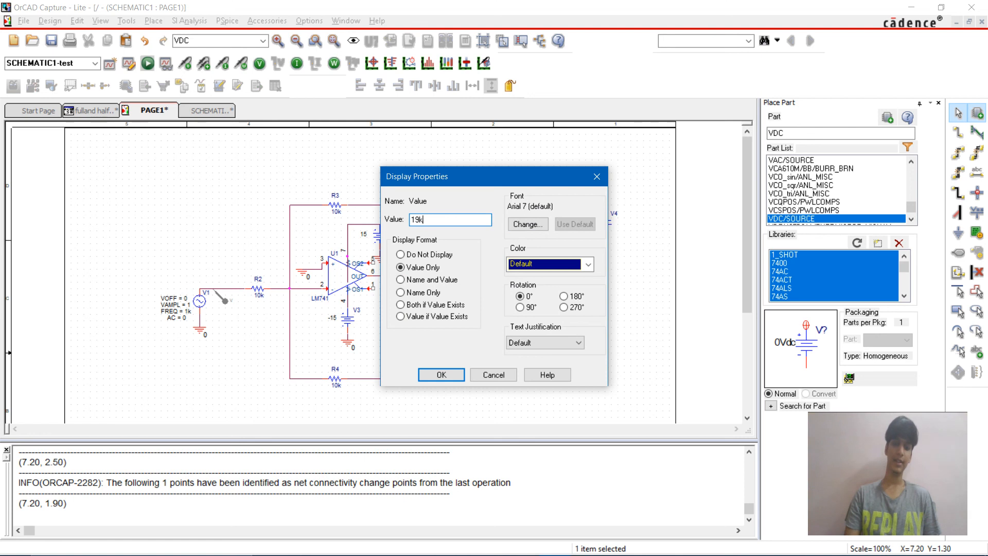
{"action": "key", "text": "Return"}
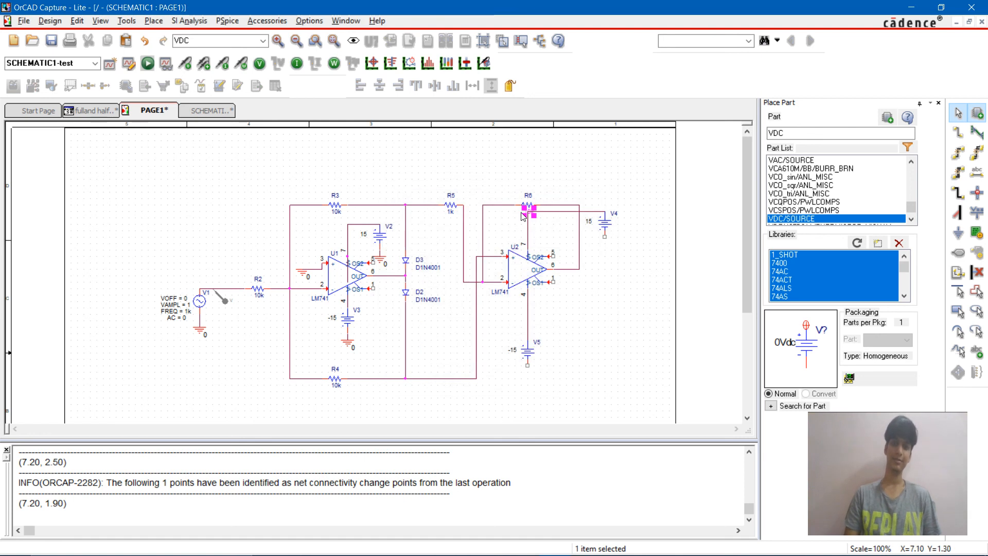
{"action": "double_click", "coordinate": [524, 213]}
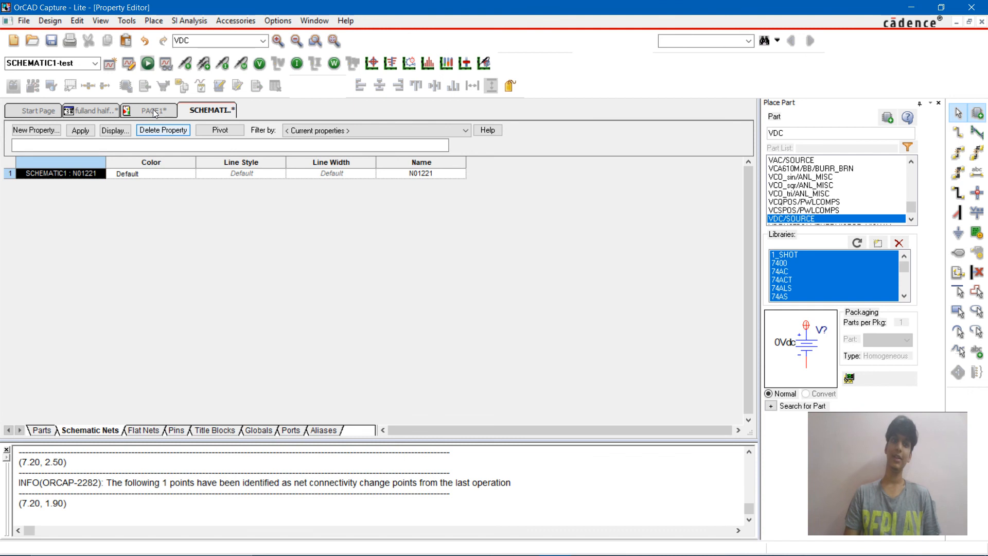
{"action": "left_click", "coordinate": [153, 109]}
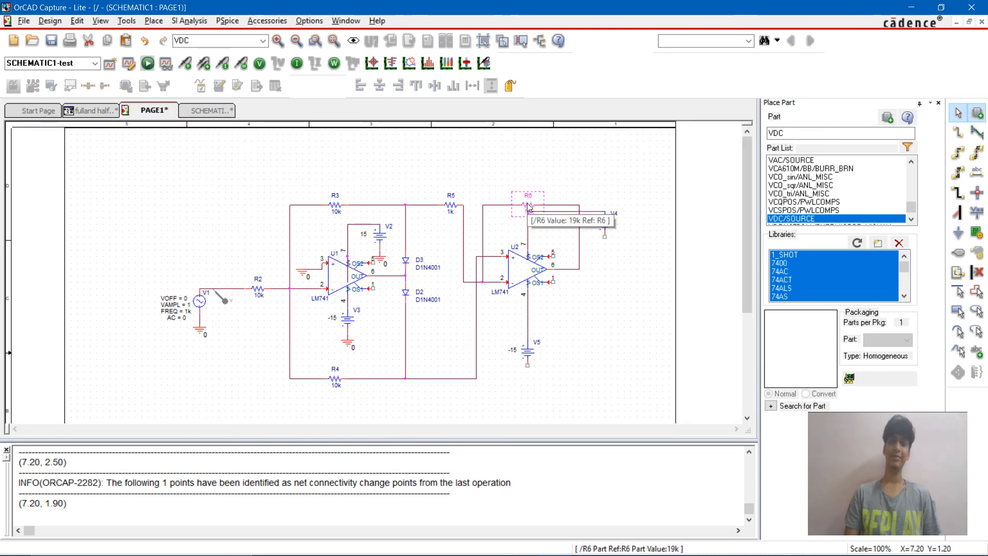
Step: Shift resistor R6 slightly away from U2's pin 7 wire and set its value to 10k
{"action": "left_click", "coordinate": [521, 204]}
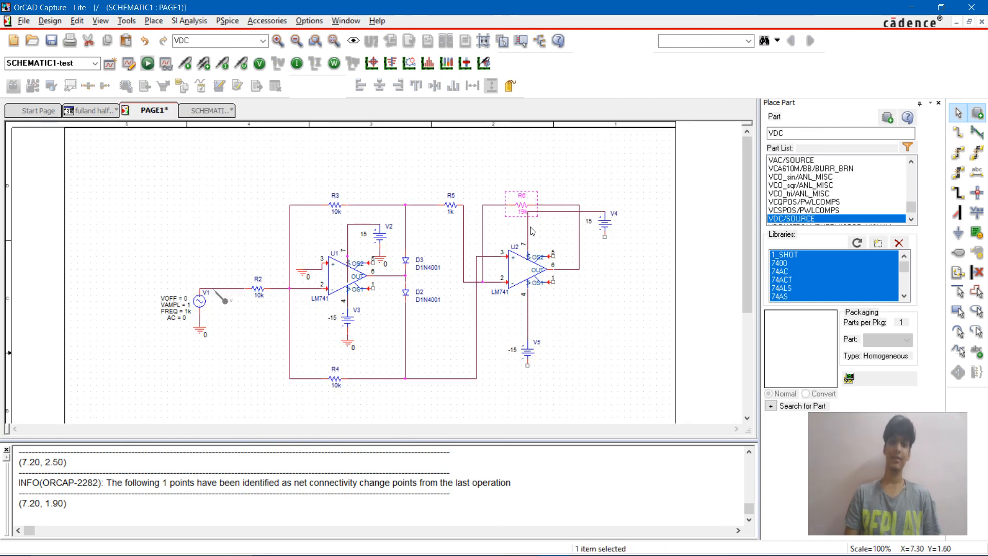
{"action": "left_click", "coordinate": [521, 229]}
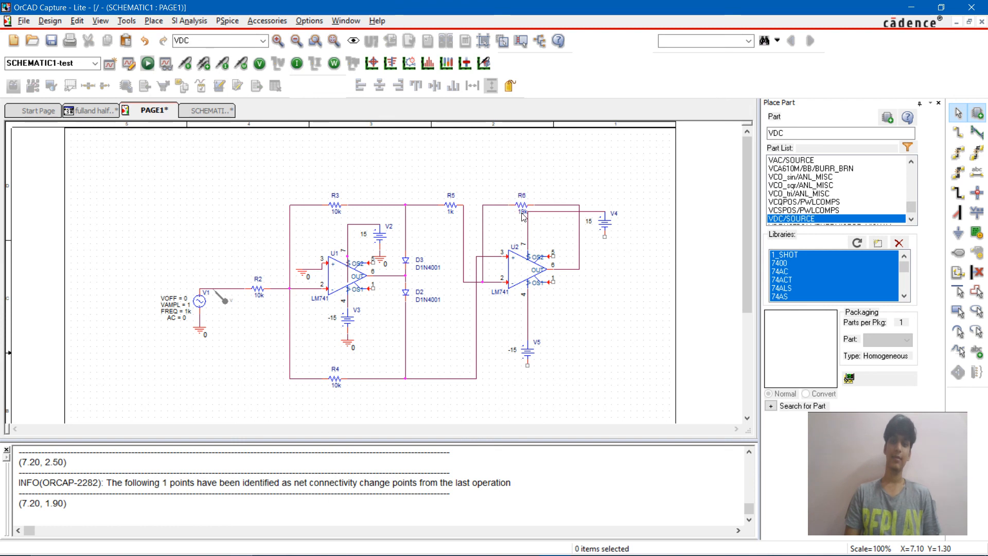
{"action": "double_click", "coordinate": [521, 211]}
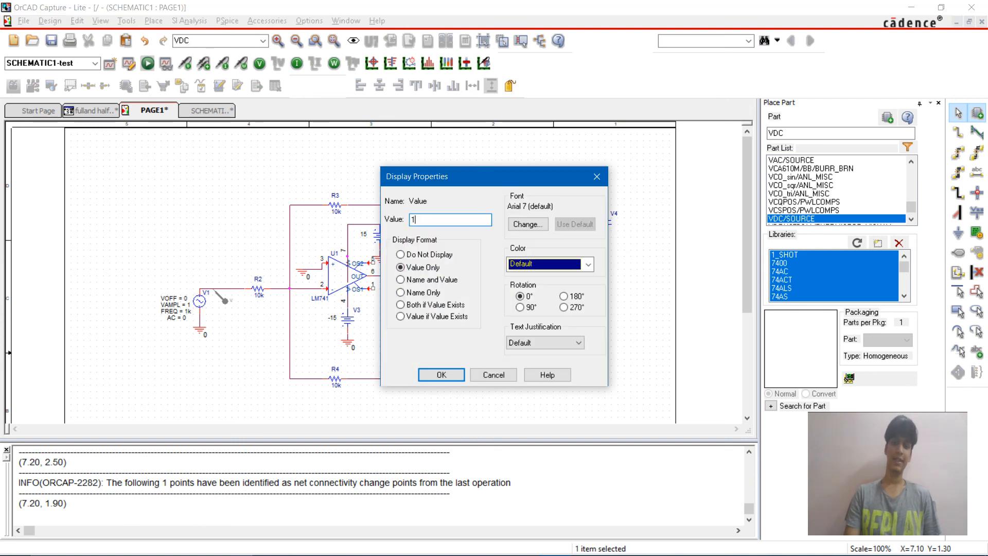
{"action": "type", "text": "10k"}
{"action": "key", "text": "Return"}
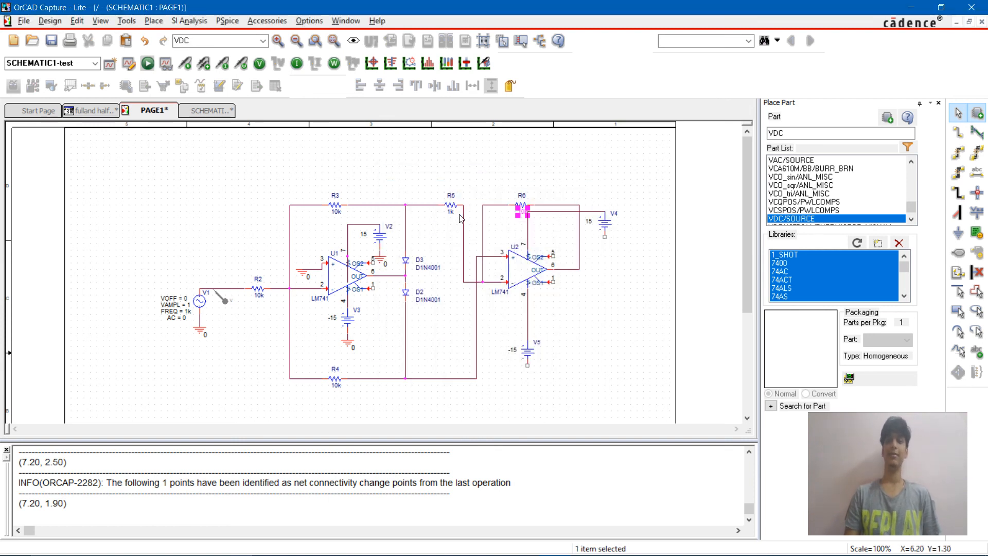
Step: Set the value of resistor R5, between the D3 node and U2's inverting input, to 10k
{"action": "double_click", "coordinate": [522, 211]}
{"action": "type", "text": "10"}
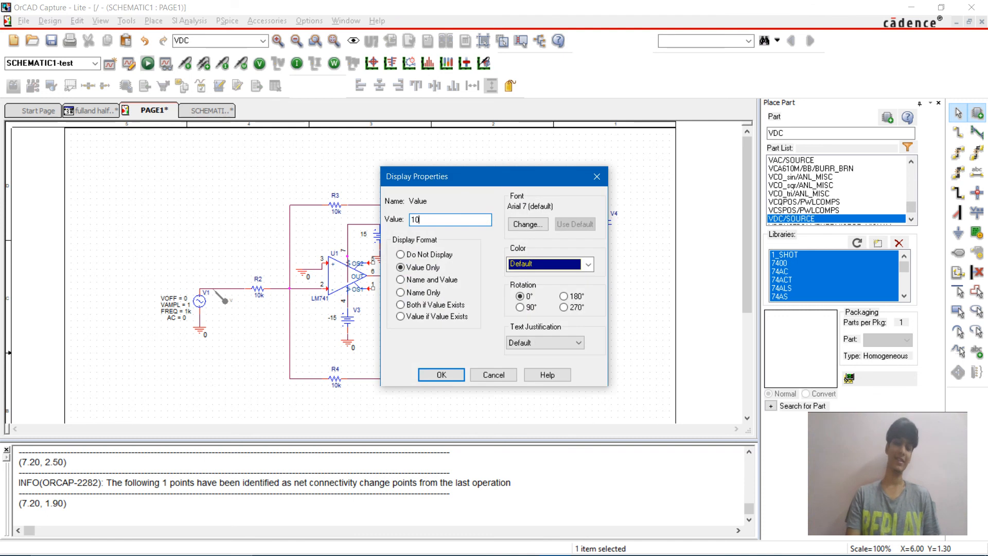
{"action": "type", "text": "k"}
{"action": "key", "text": "Return"}
{"action": "left_click", "coordinate": [450, 215]}
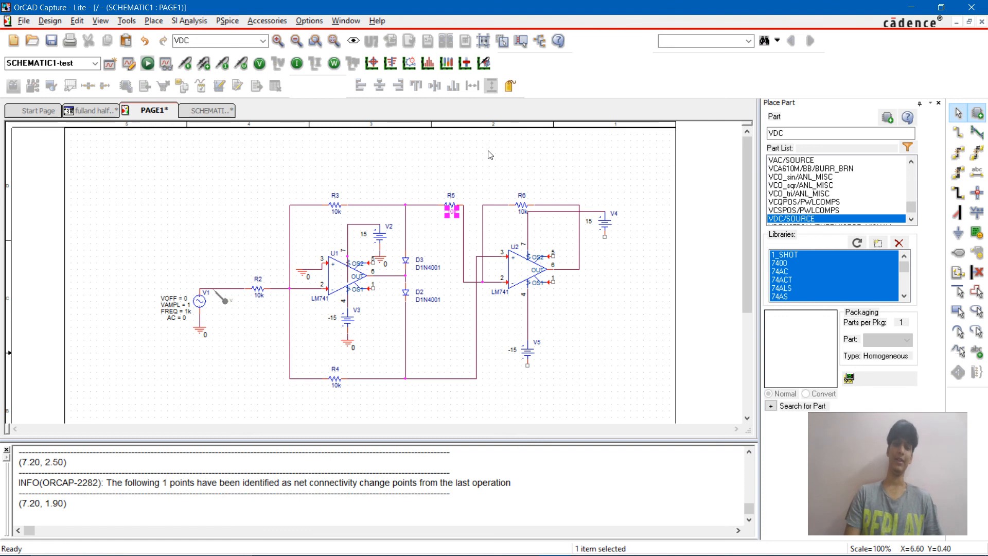
Step: Place two 0/CAPSYM ground symbols, one below source V5 and one below source V4
{"action": "key", "text": "g"}
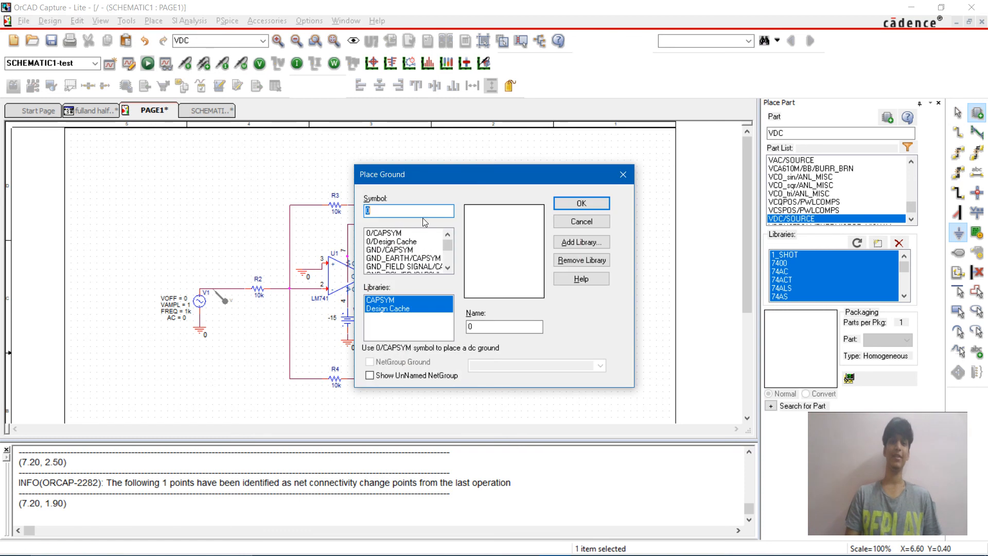
{"action": "left_click", "coordinate": [398, 232]}
{"action": "left_click", "coordinate": [598, 209]}
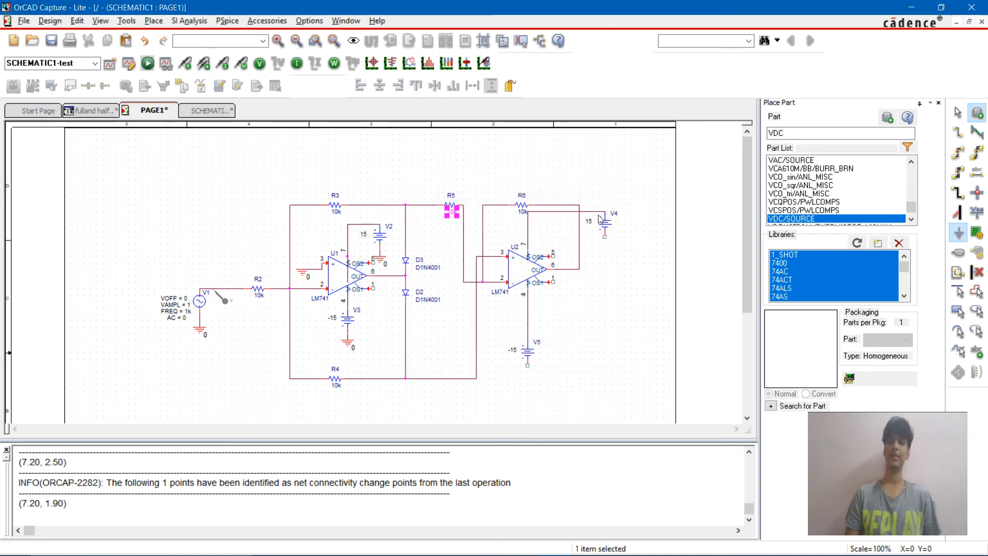
{"action": "left_click", "coordinate": [529, 381]}
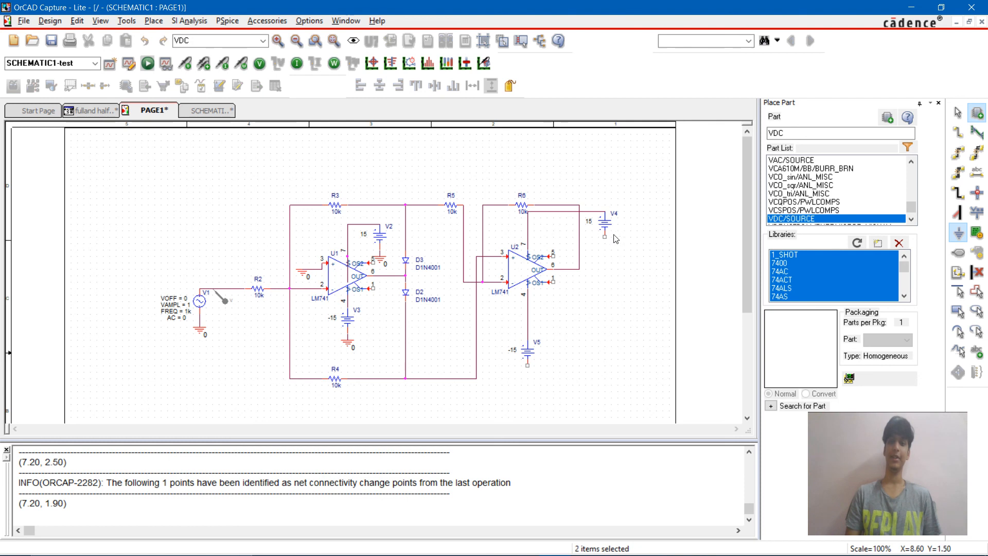
{"action": "left_click", "coordinate": [608, 253]}
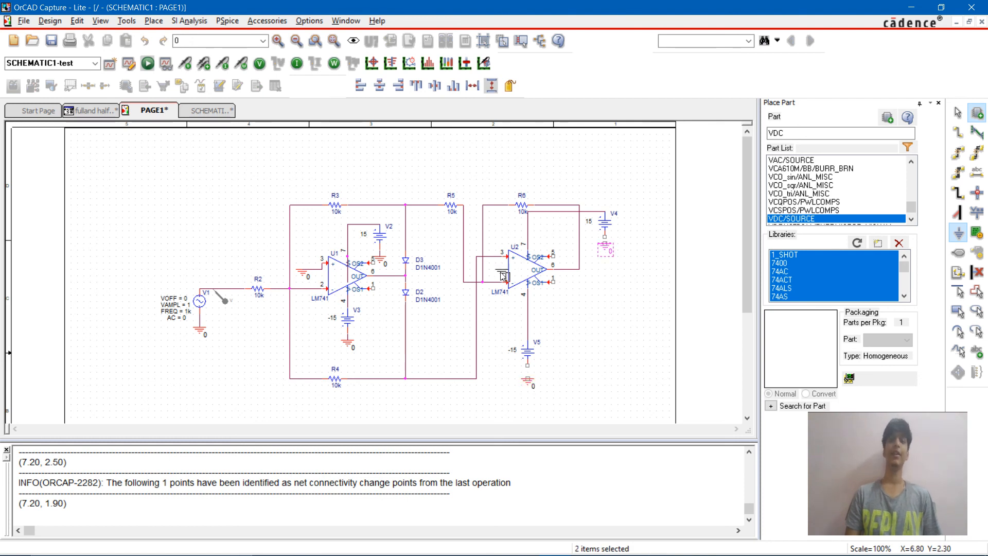
{"action": "key", "text": "Escape"}
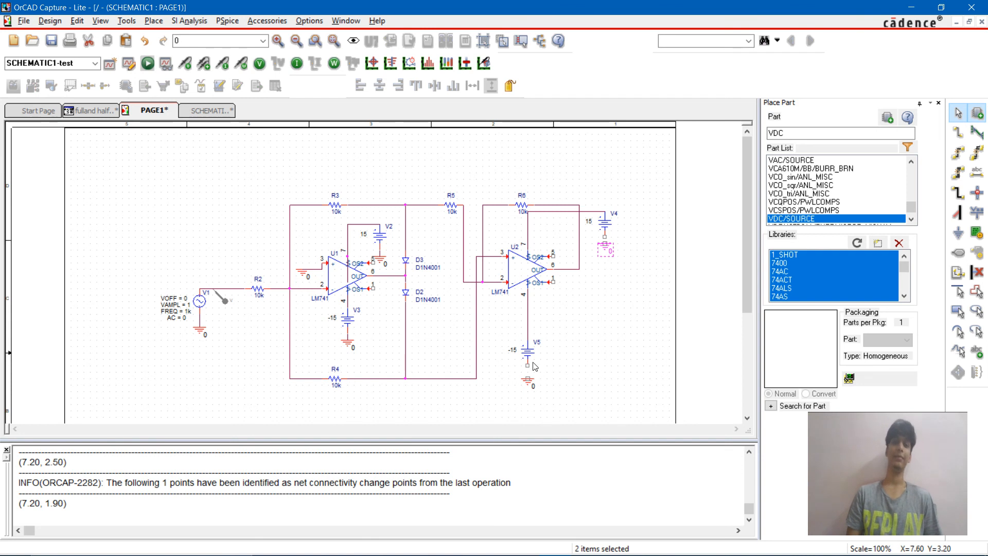
Step: Wire the negative terminals of sources V5 and V4 to the ground symbols below them
{"action": "key", "text": "w"}
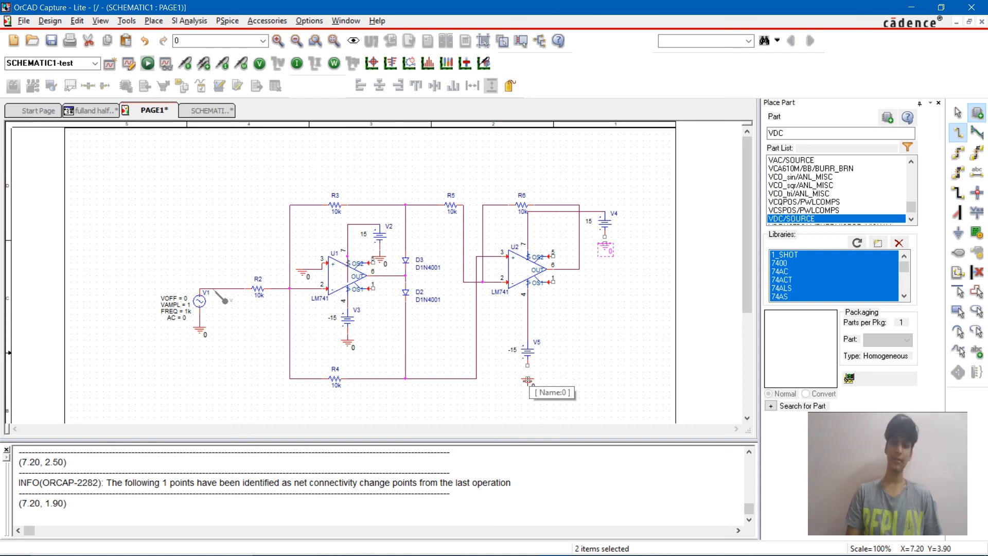
{"action": "left_click", "coordinate": [527, 379]}
{"action": "left_click", "coordinate": [526, 366]}
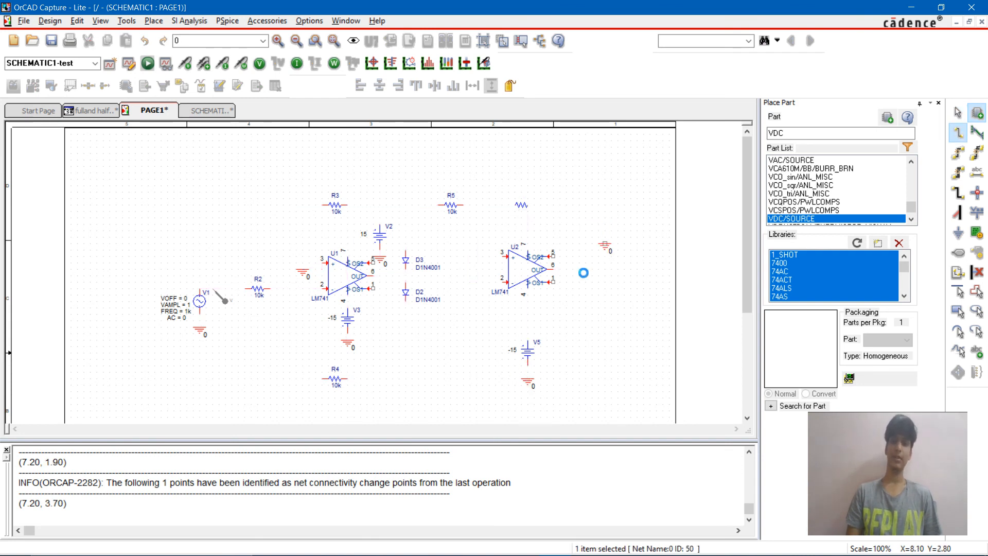
{"action": "left_click", "coordinate": [604, 239]}
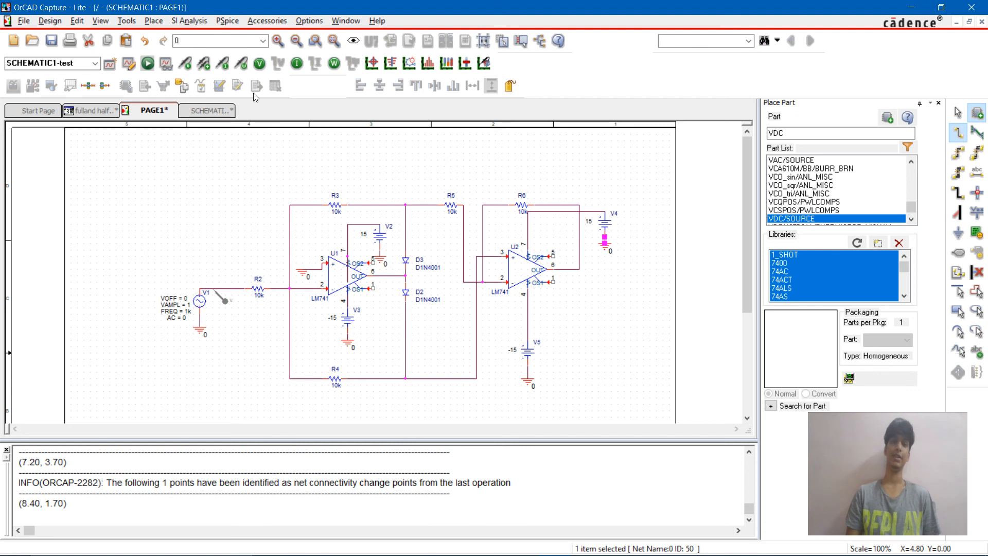
Step: Place a voltage marker on the output wire of op-amp U2 where it meets the R6 feedback wire
{"action": "left_click", "coordinate": [188, 61]}
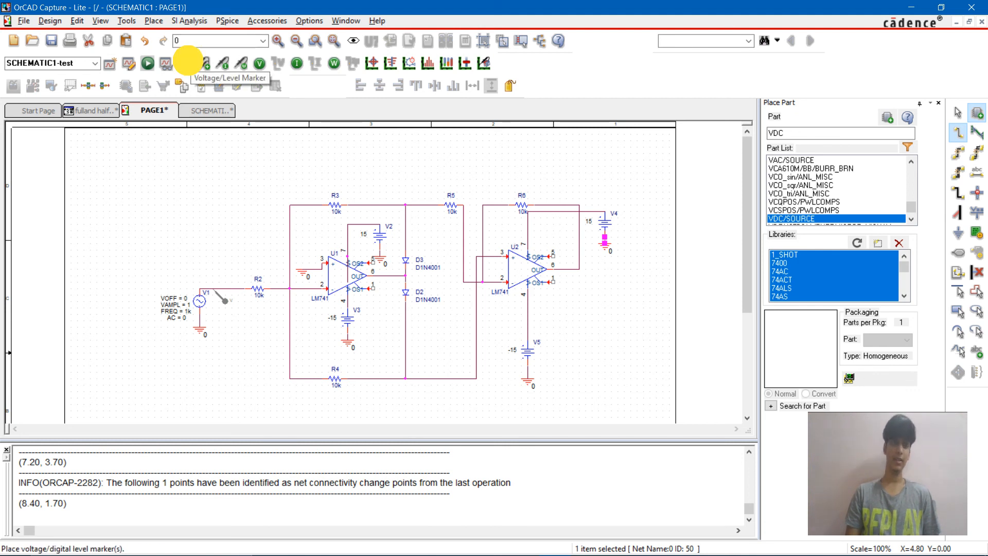
{"action": "left_click", "coordinate": [581, 269]}
{"action": "key", "text": "Escape"}
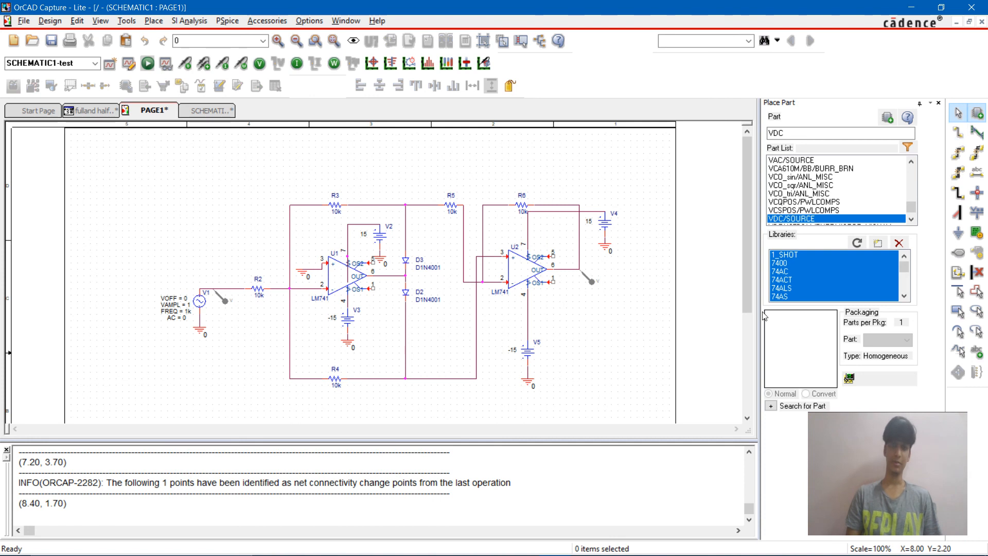
Step: Delete the voltage marker from op-amp U2's output wire
{"action": "left_click", "coordinate": [227, 21]}
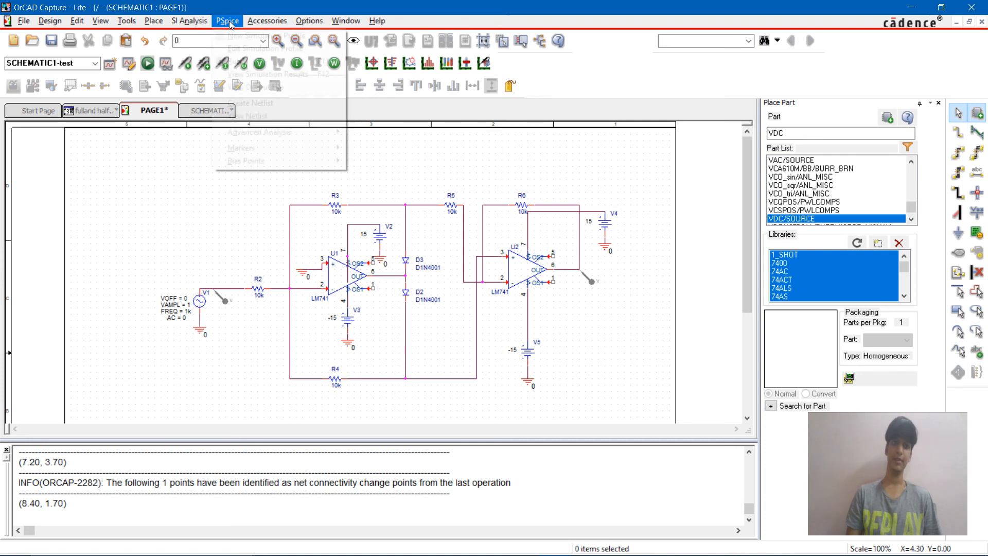
{"action": "left_click", "coordinate": [594, 282]}
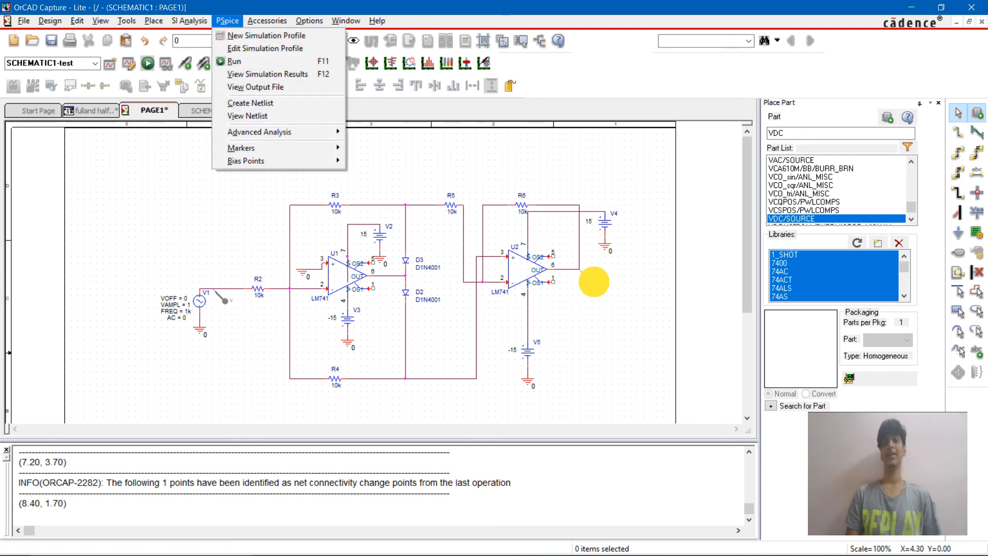
{"action": "key", "text": "Delete"}
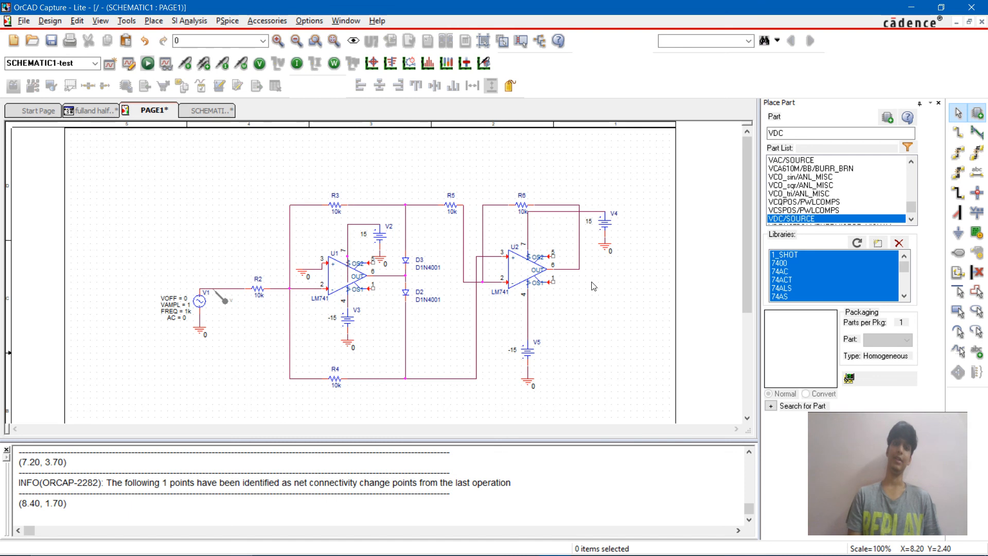
Step: Run the SCHEMATIC1-test simulation with only the source V1 marker, view the input waveform plot, and minimize the PSpice A/D window
{"action": "left_click", "coordinate": [227, 21]}
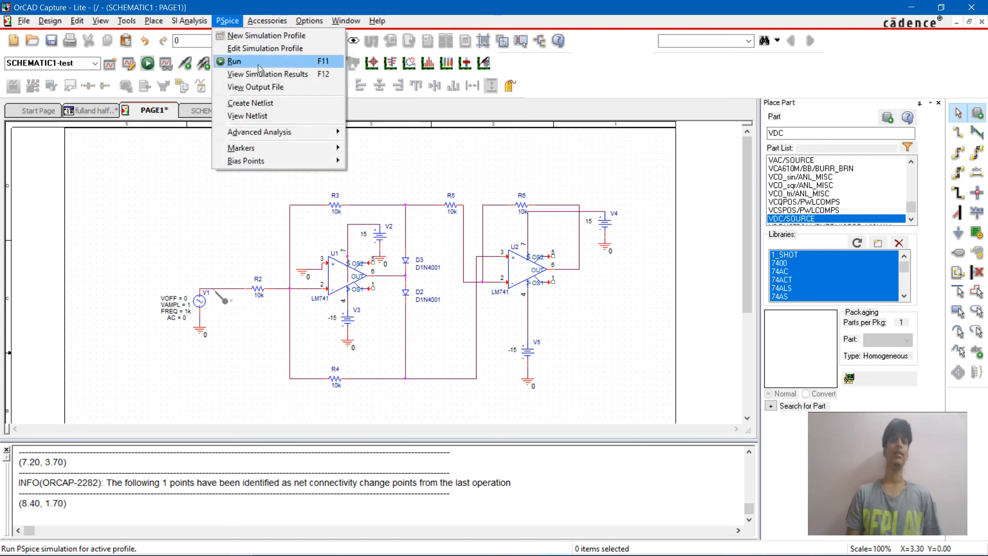
{"action": "left_click", "coordinate": [259, 62]}
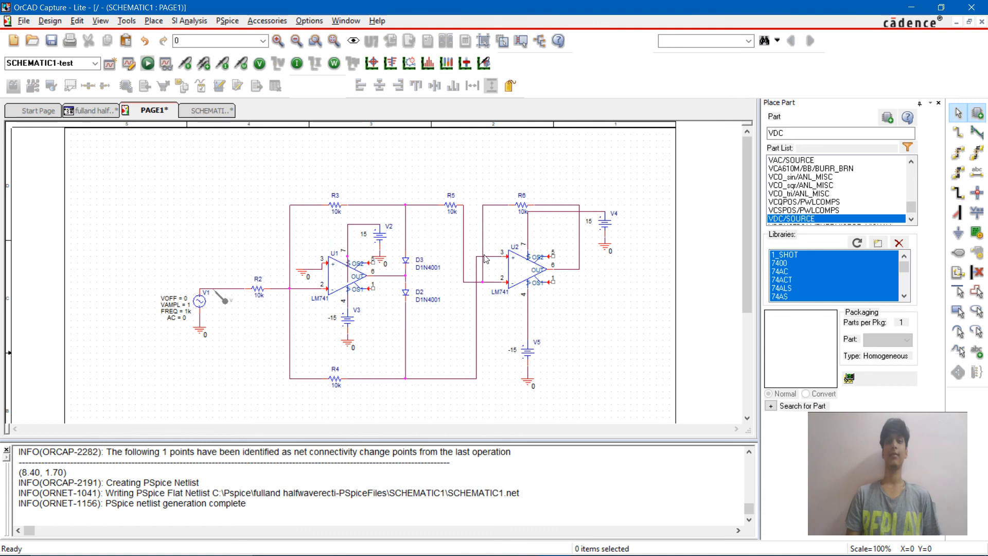
{"action": "key", "text": "alt+Tab"}
{"action": "key", "text": "alt+Tab"}
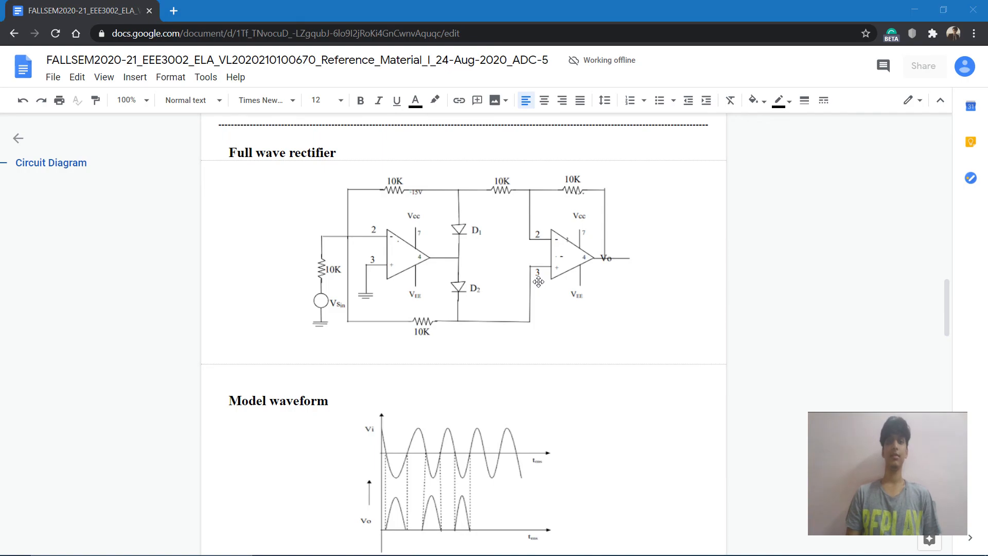
{"action": "key", "text": "alt+Tab"}
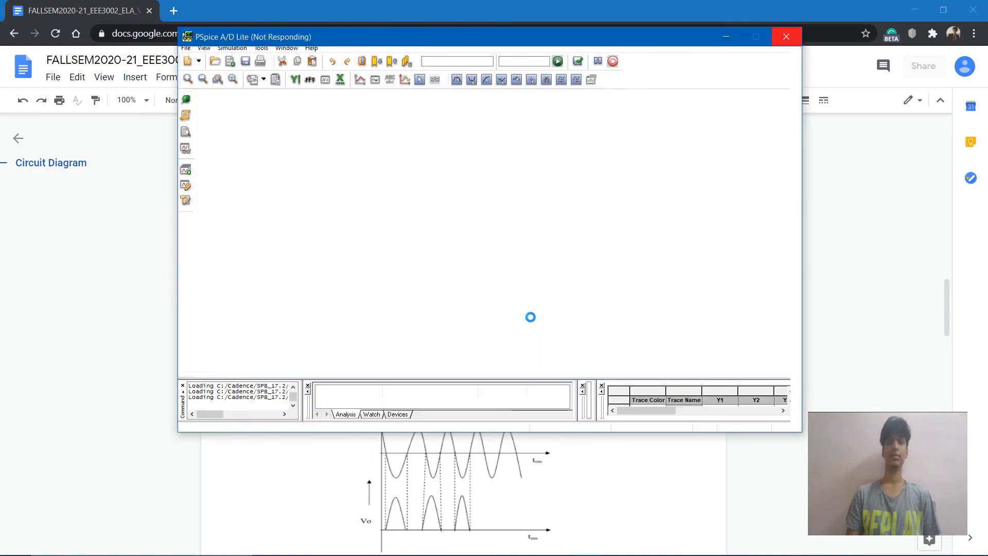
{"action": "key", "text": "alt+Tab"}
{"action": "key", "text": "alt+Tab"}
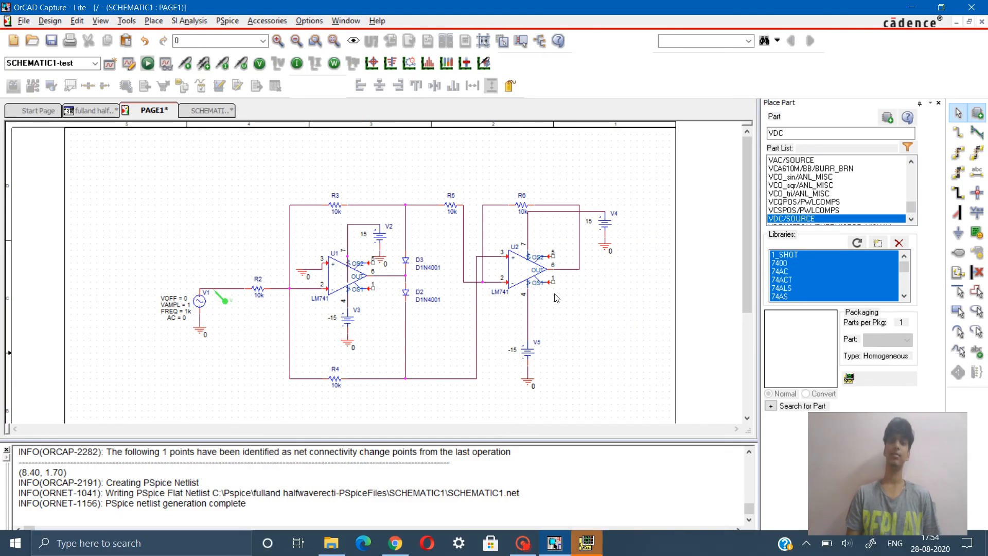
{"action": "key", "text": "alt+Tab"}
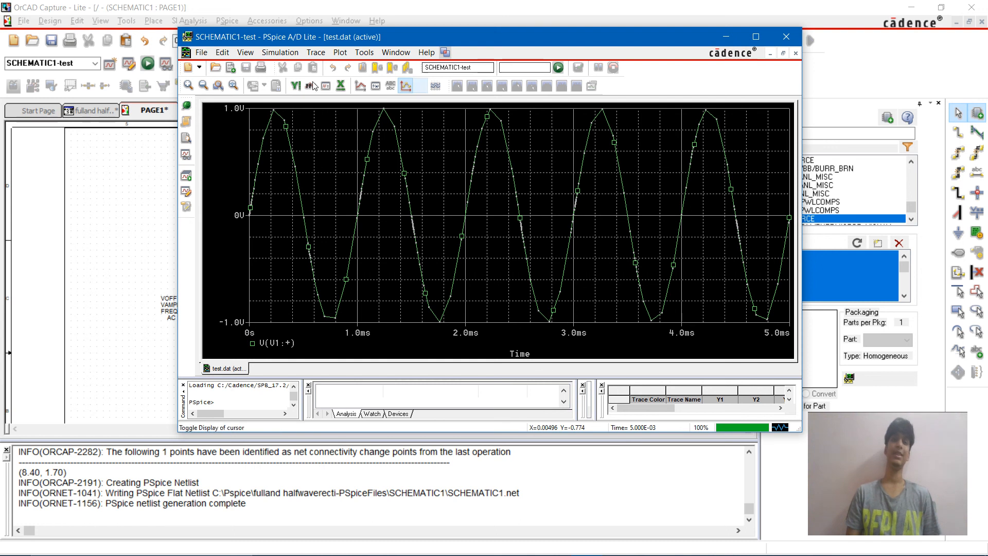
{"action": "left_click", "coordinate": [726, 38]}
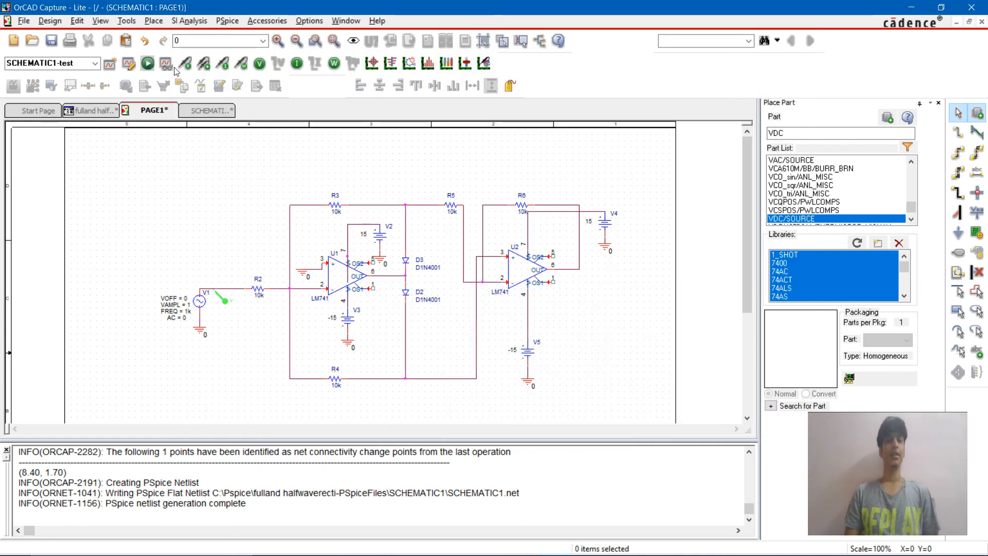
Step: Place a voltage marker on op-amp U2's output wire to overlay its trace on the V1 input plot, and delete that marker
{"action": "left_click", "coordinate": [580, 271]}
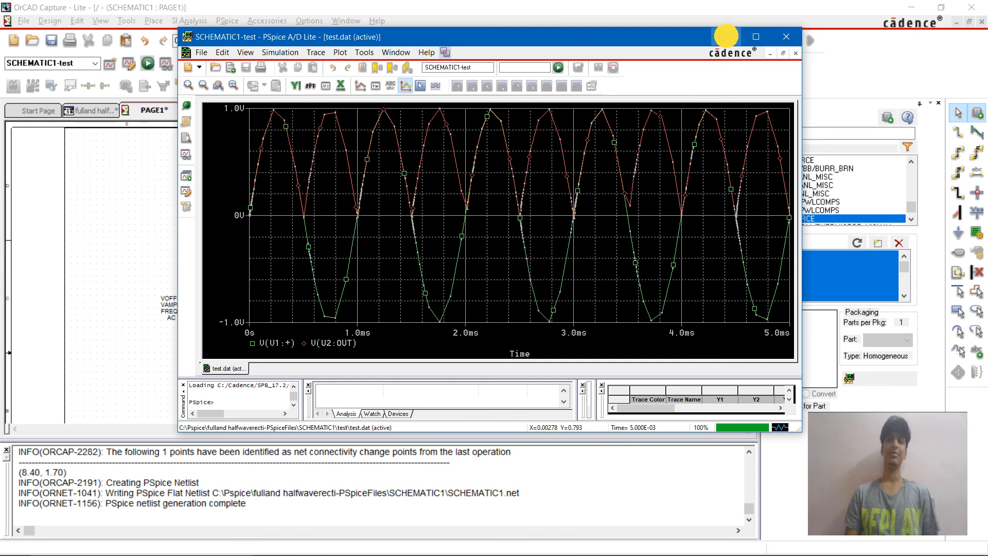
{"action": "left_click", "coordinate": [726, 36]}
{"action": "left_click", "coordinate": [586, 279]}
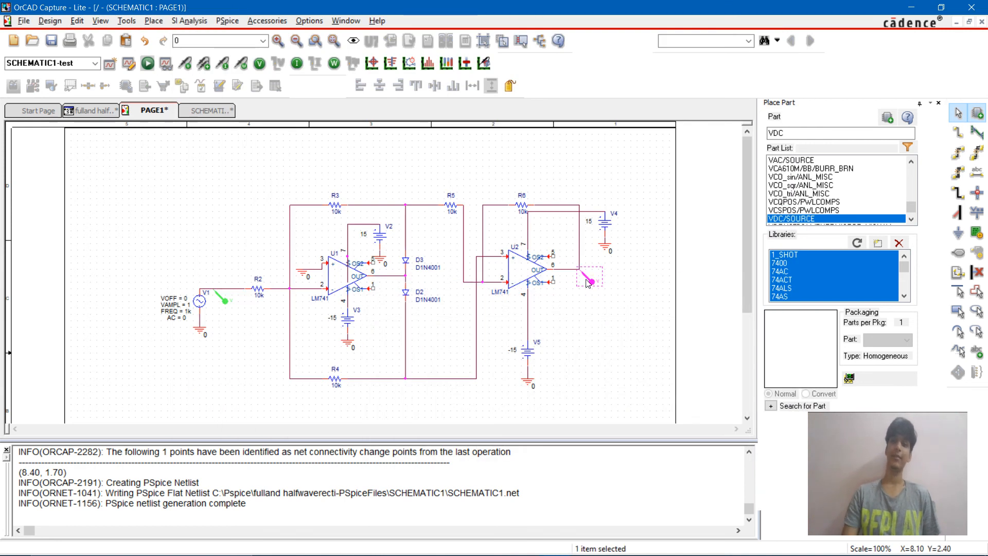
{"action": "key", "text": "Delete"}
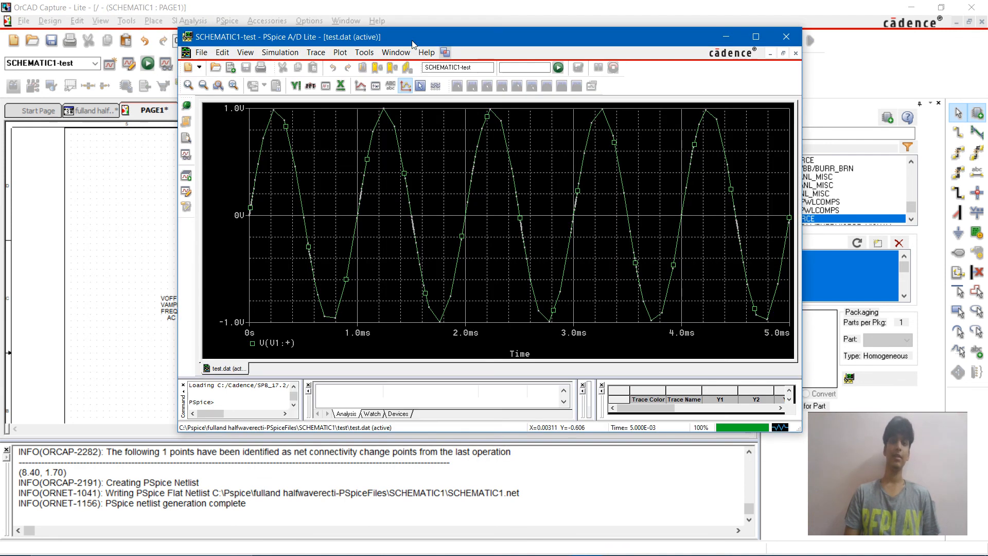
Step: Add a second plot to the PSpice A/D waveform window and switch back to the OrCAD Capture schematic
{"action": "left_click", "coordinate": [341, 52]}
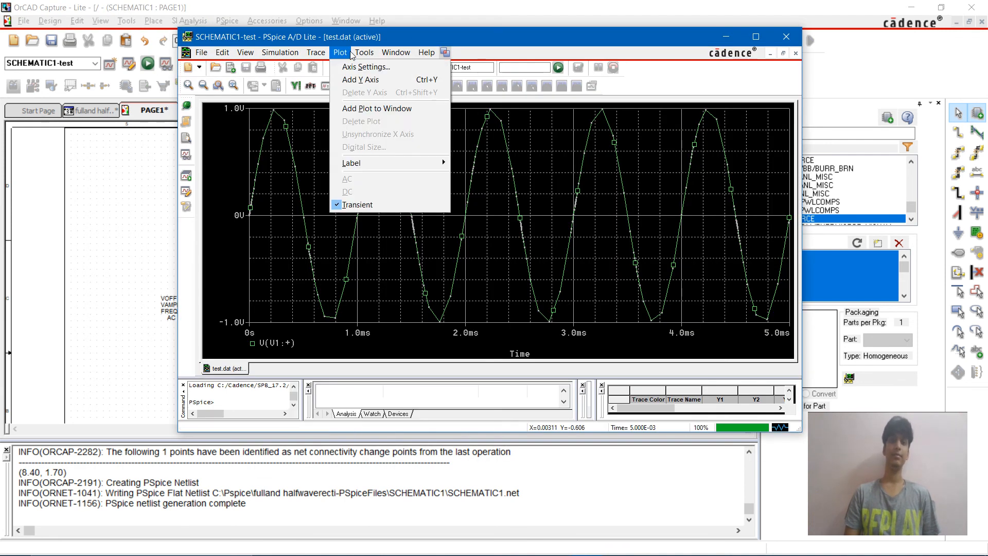
{"action": "left_click", "coordinate": [378, 108]}
{"action": "key", "text": "alt+Tab"}
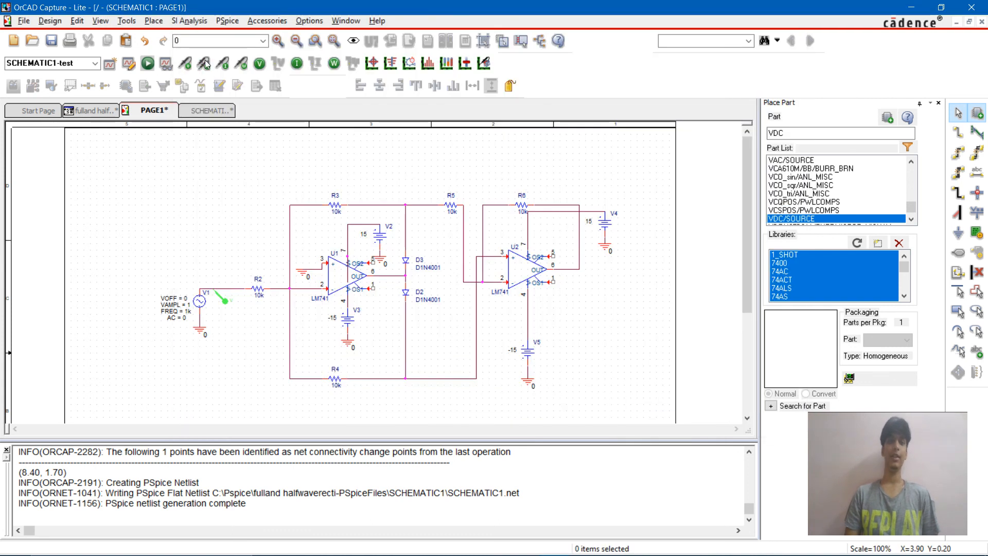
Step: Place a voltage marker on op-amp U2's output wire and delete the duplicate marker at the R6 feedback corner
{"action": "left_click", "coordinate": [188, 69]}
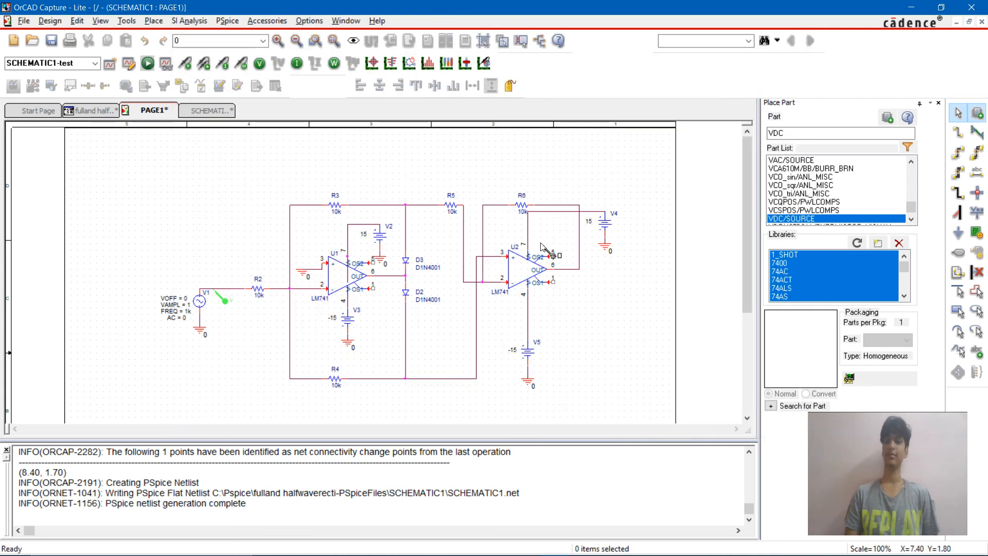
{"action": "left_click", "coordinate": [579, 269]}
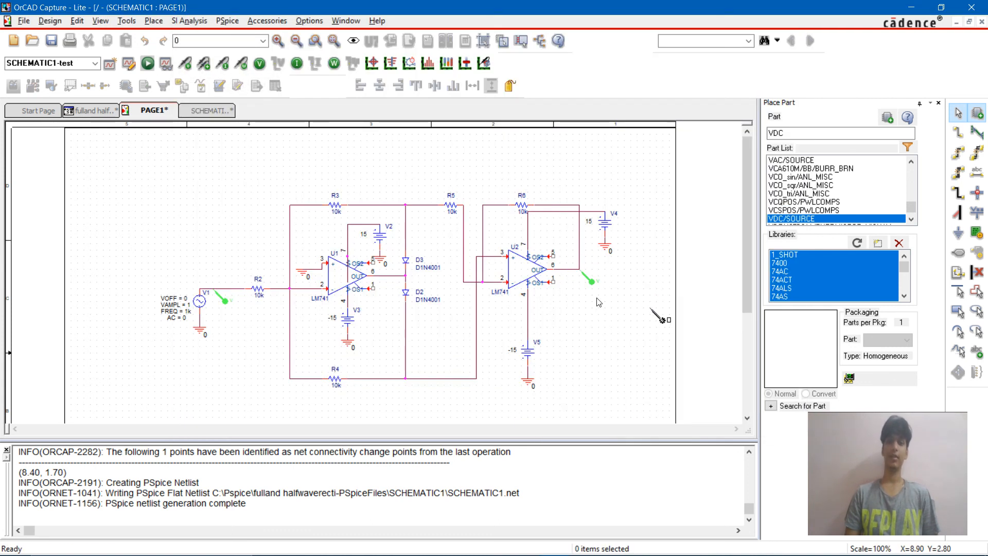
{"action": "left_click", "coordinate": [572, 270]}
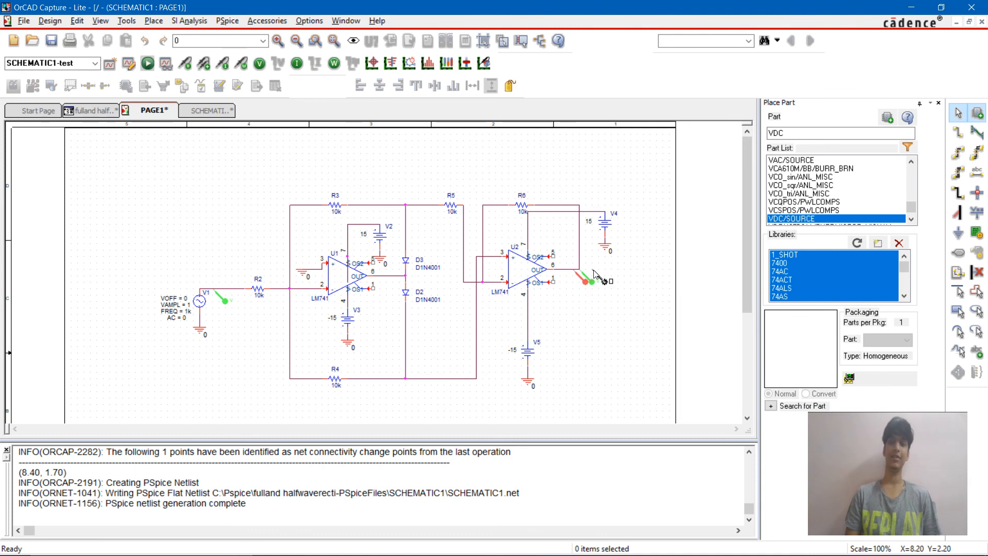
{"action": "left_click", "coordinate": [591, 281]}
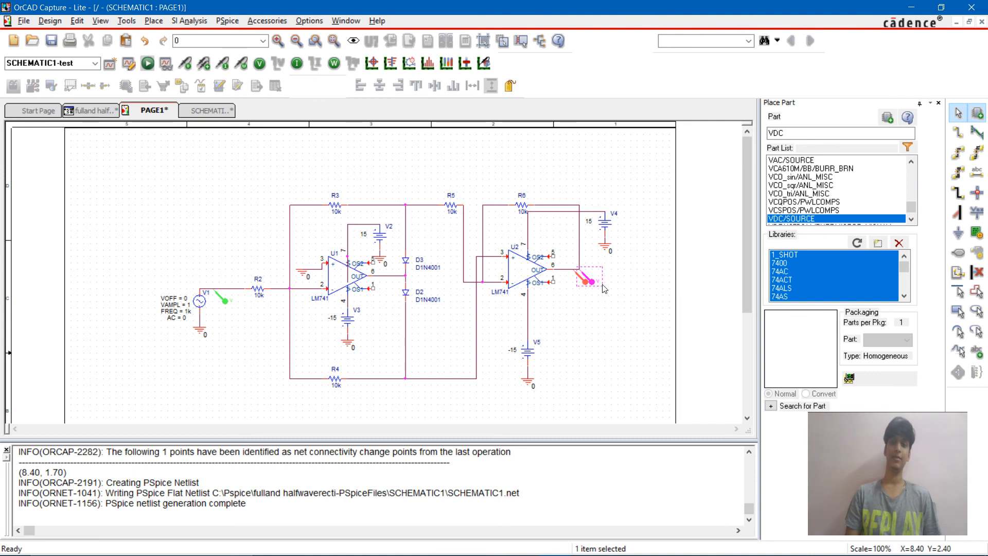
{"action": "left_click", "coordinate": [625, 300]}
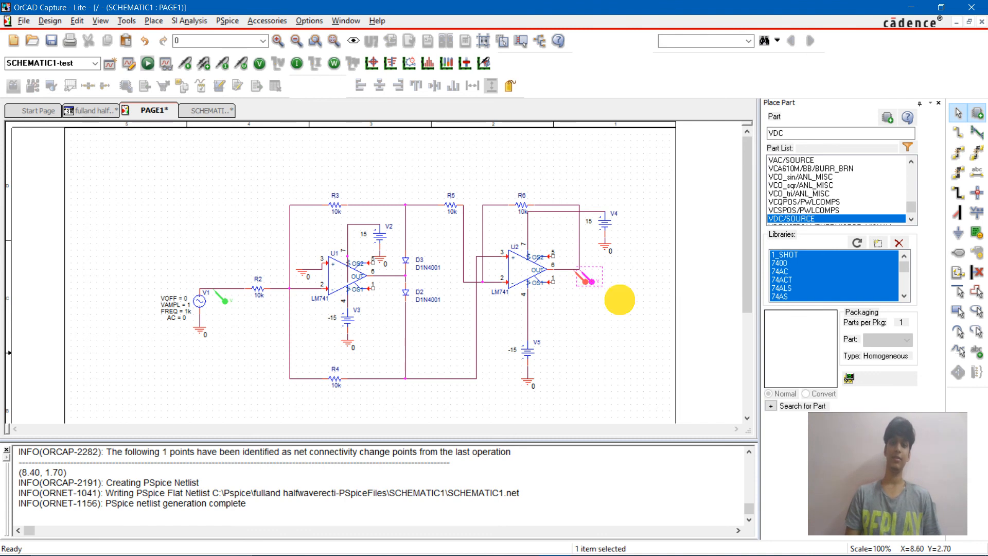
{"action": "left_click", "coordinate": [593, 282]}
{"action": "key", "text": "Delete"}
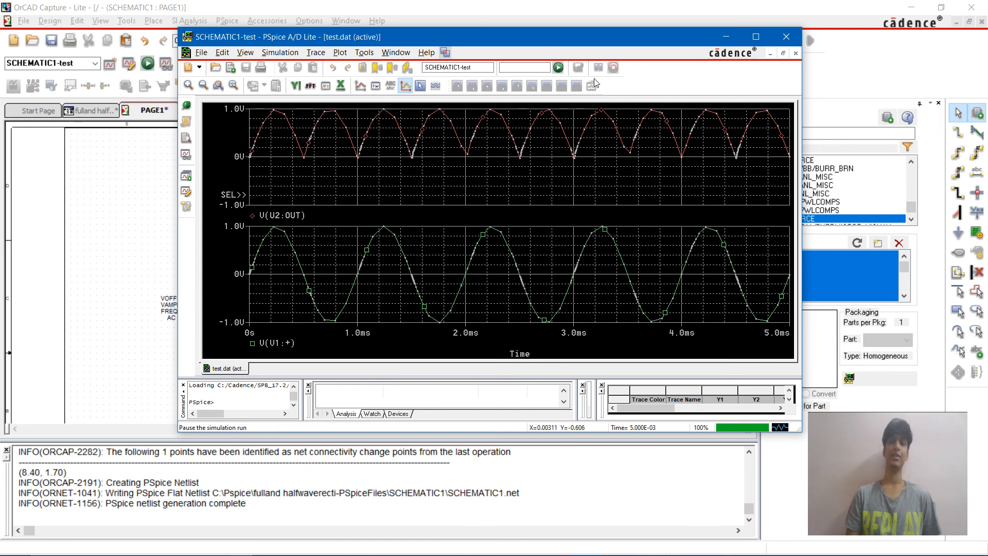
Step: Enable the plot cursor, position it on the first peak of the V(U2:OUT) trace, and label that point with its coordinates
{"action": "left_click", "coordinate": [420, 86]}
{"action": "left_click_drag", "start_coordinate": [288, 137], "coordinate": [277, 119]}
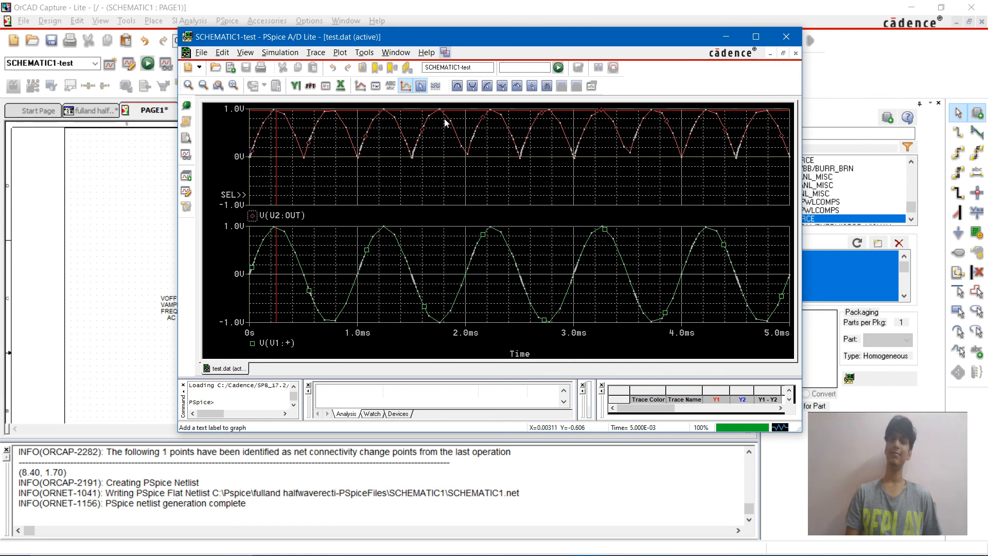
{"action": "left_click", "coordinate": [592, 86]}
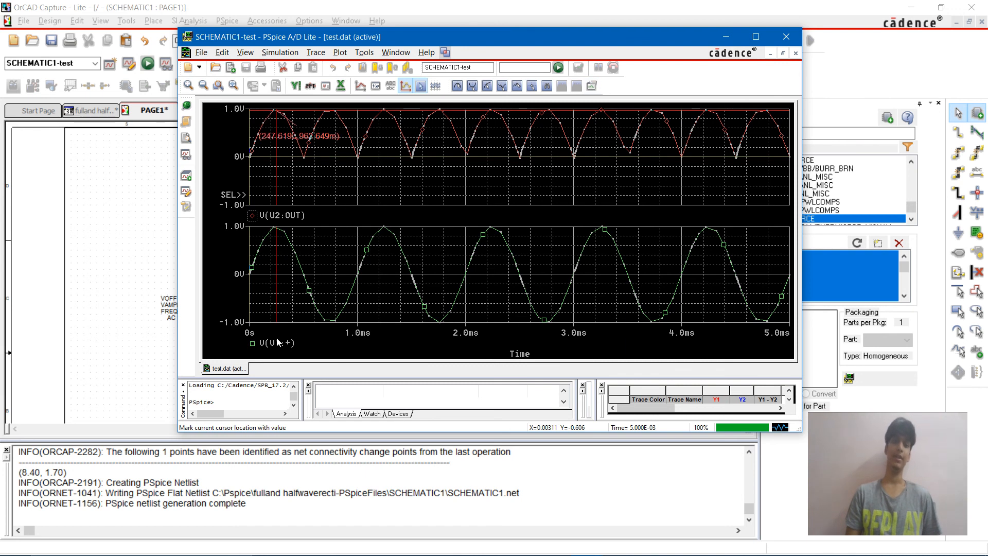
Step: Assign the cursor to the V(V1:+) trace, label its first peak with the coordinates, and close the PSpice A/D window
{"action": "left_click", "coordinate": [253, 344]}
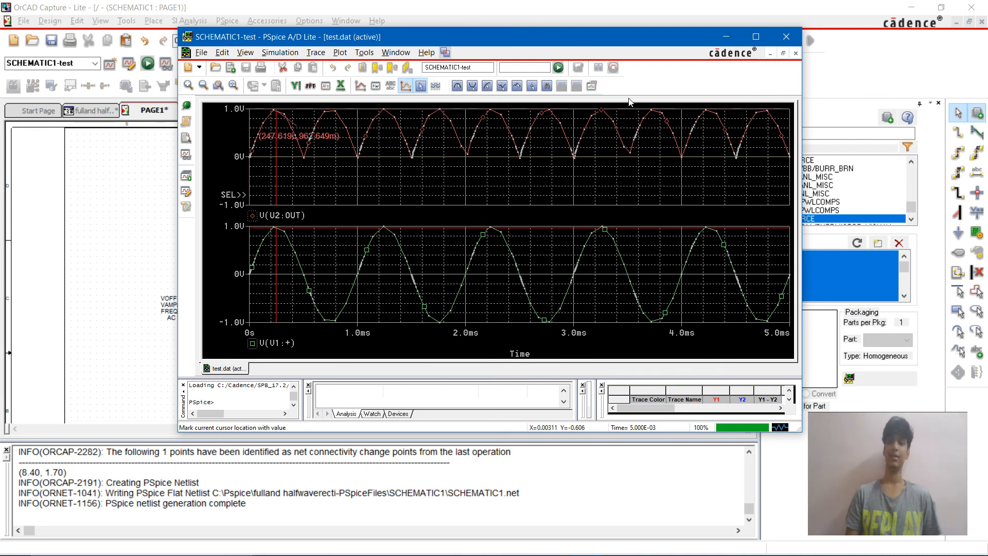
{"action": "left_click", "coordinate": [593, 86]}
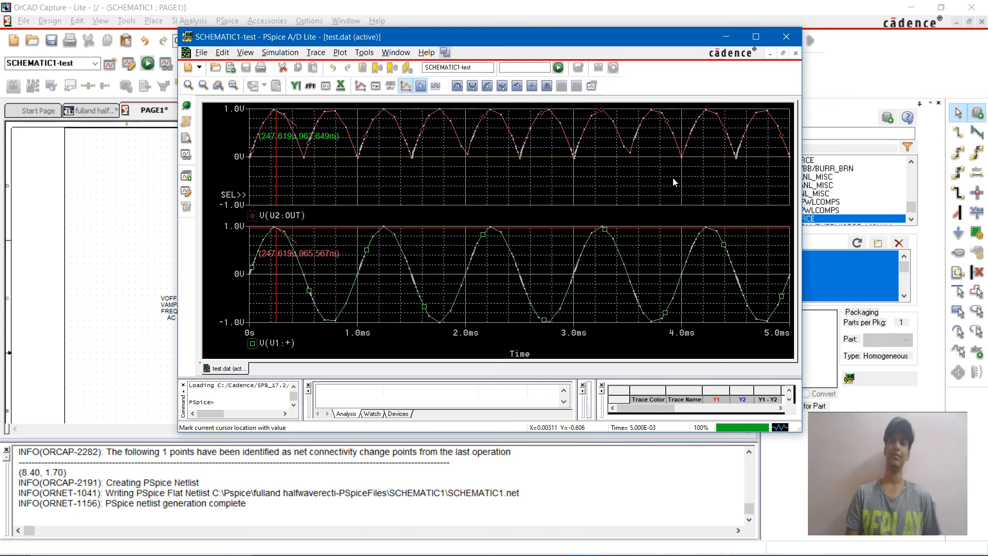
{"action": "left_click", "coordinate": [793, 28]}
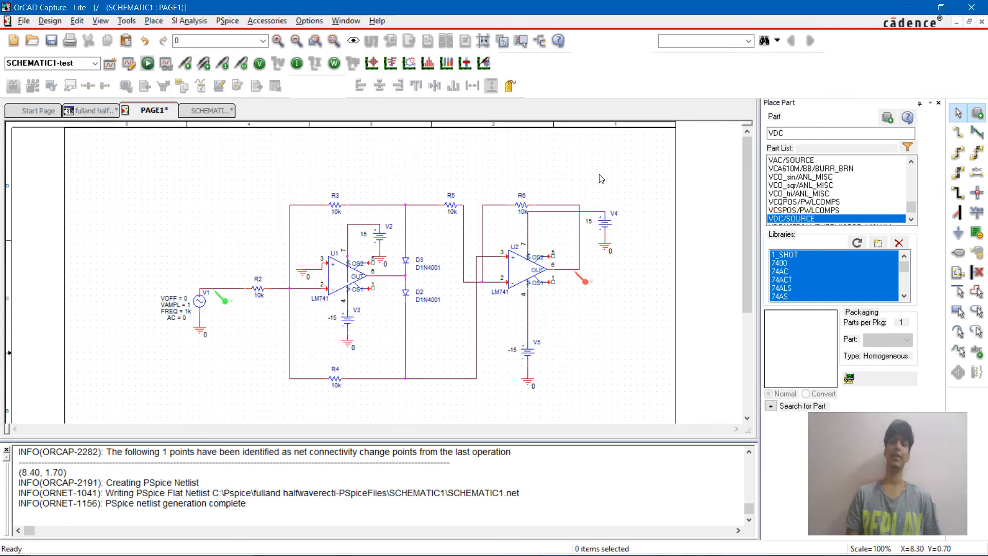
Step: Switch to the Google Docs reference document and examine the full wave rectifier circuit diagram and the model waveforms
{"action": "key", "text": "alt+Tab"}
{"action": "key", "text": "Tab"}
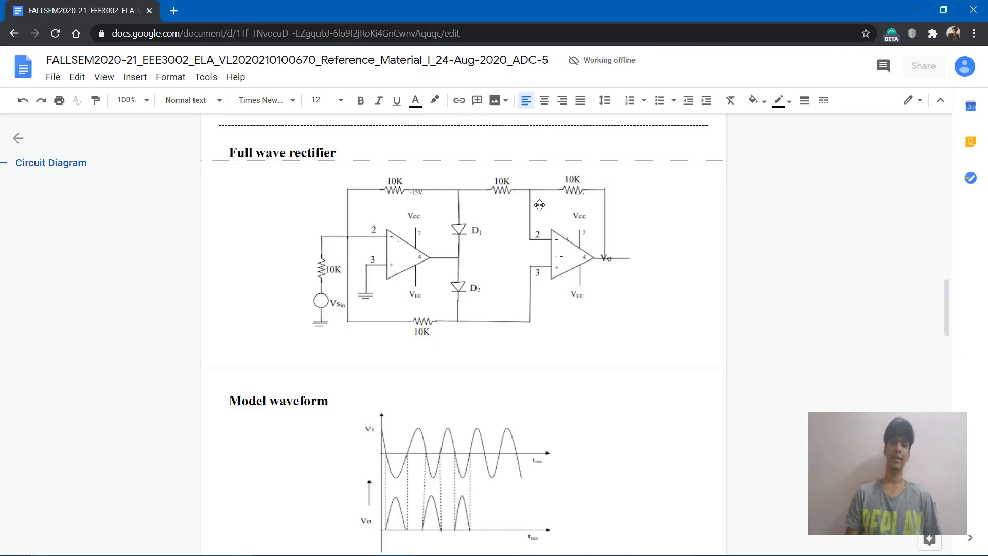
{"action": "scroll", "coordinate": [540, 205], "scroll_direction": "up", "scroll_amount": 1}
{"action": "scroll", "coordinate": [592, 155], "scroll_direction": "down", "scroll_amount": 2}
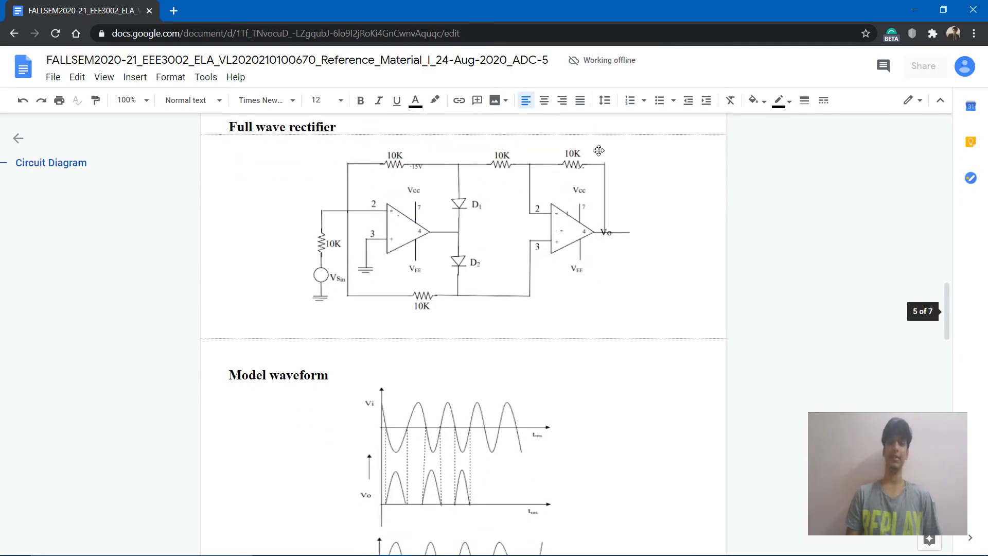
{"action": "scroll", "coordinate": [584, 274], "scroll_direction": "down", "scroll_amount": 3}
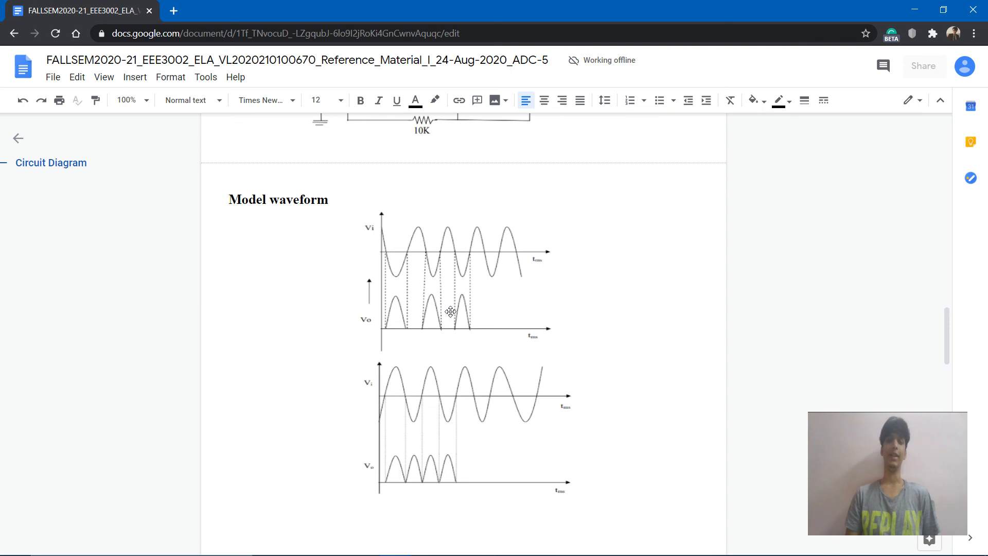
{"action": "scroll", "coordinate": [503, 351], "scroll_direction": "up", "scroll_amount": 10}
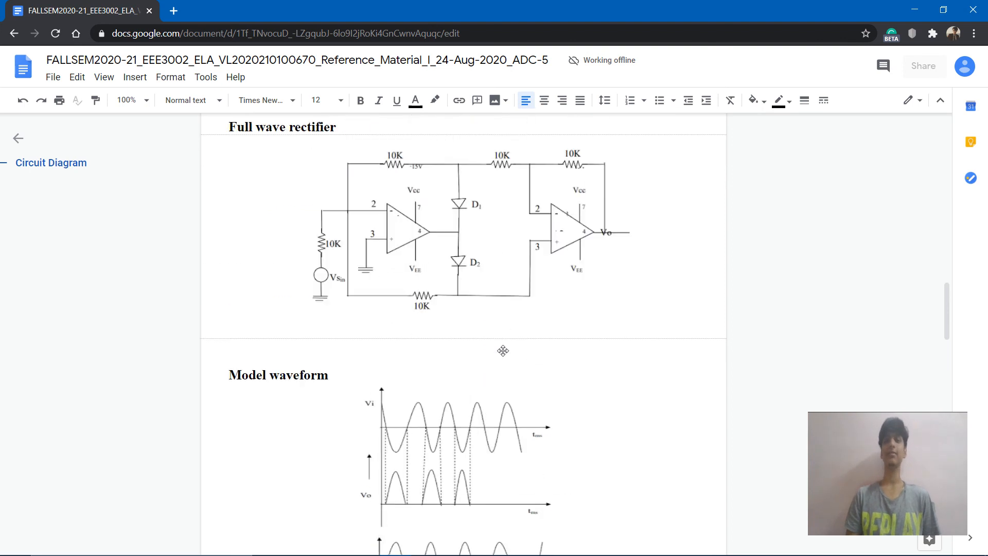